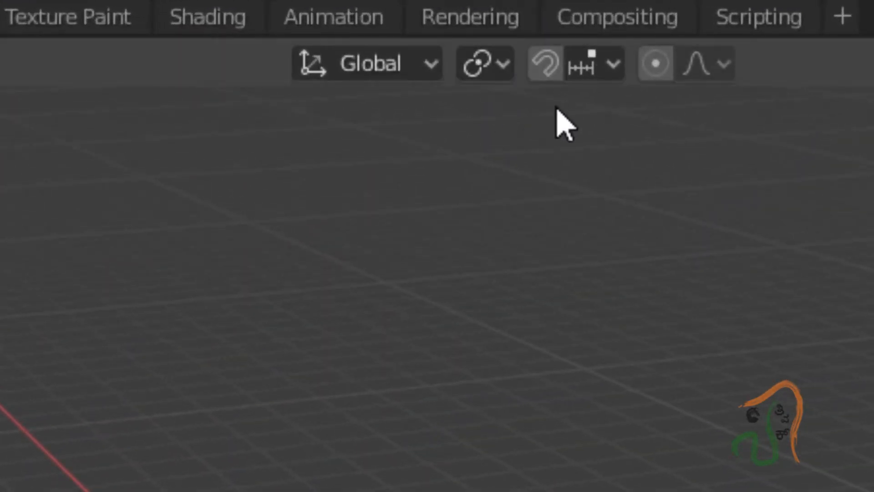
Enable snapping to increments with Absolute Grid Snap turned on.
click(614, 68)
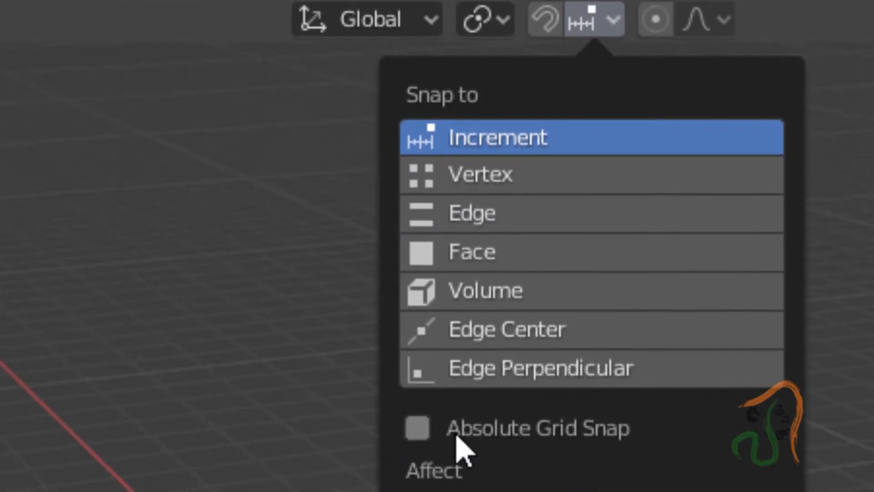
click(417, 433)
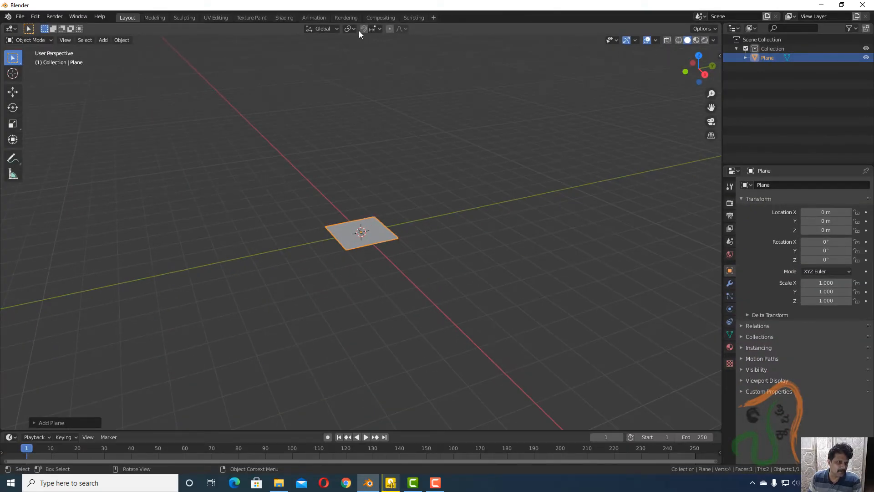
key(shift+Tab)
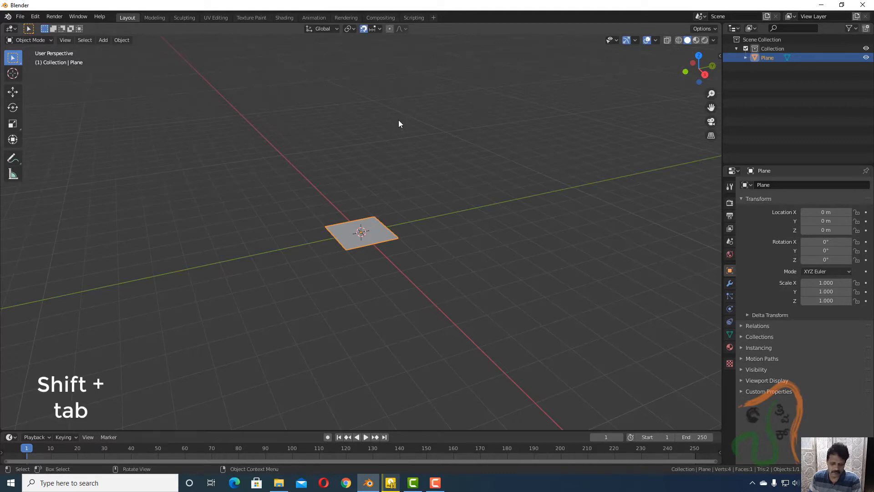
Scale the plane uniformly by a factor of 8.
key(s)
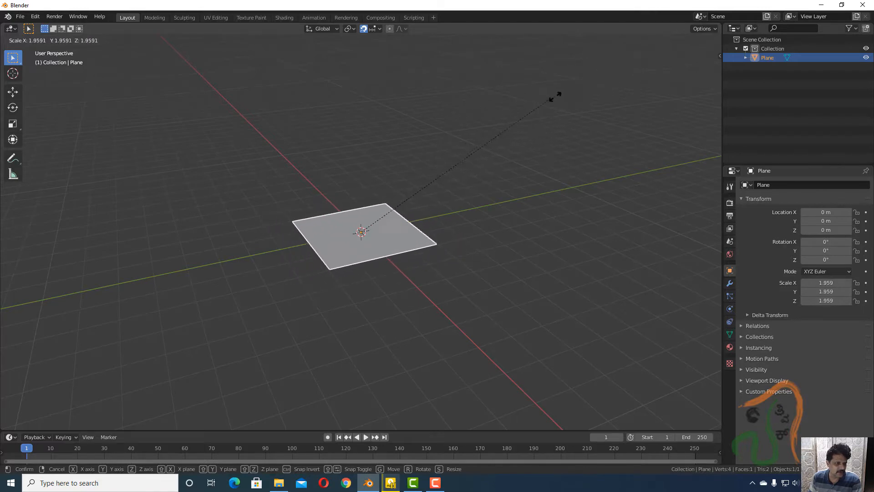
key(shift+Tab)
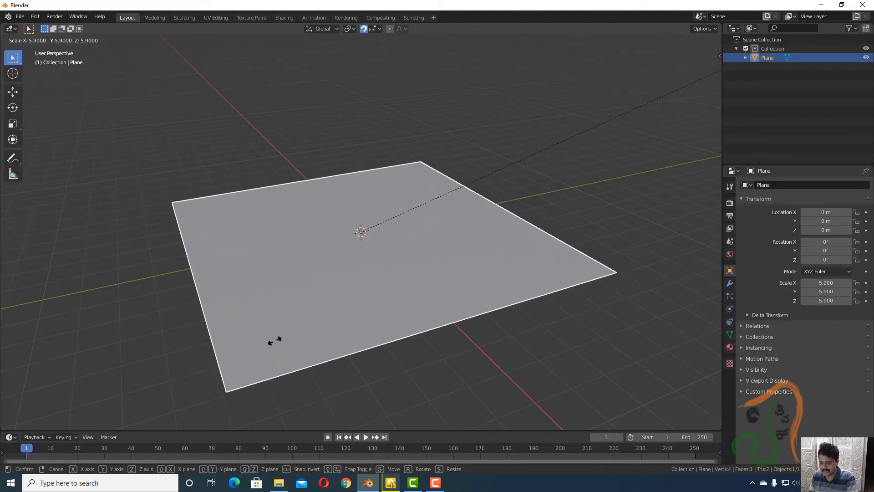
text(8)
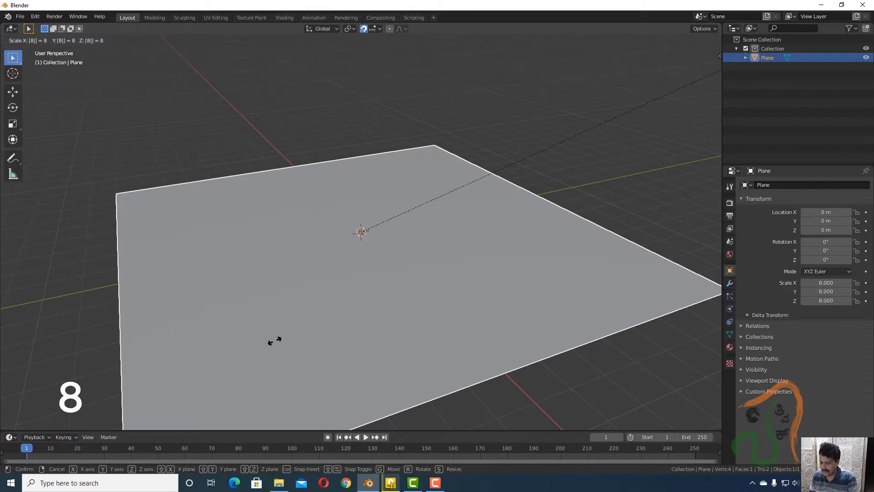
click(275, 340)
mouse_move(281, 348)
middle_down()
mouse_move(250, 343)
mouse_move(267, 340)
middle_up()
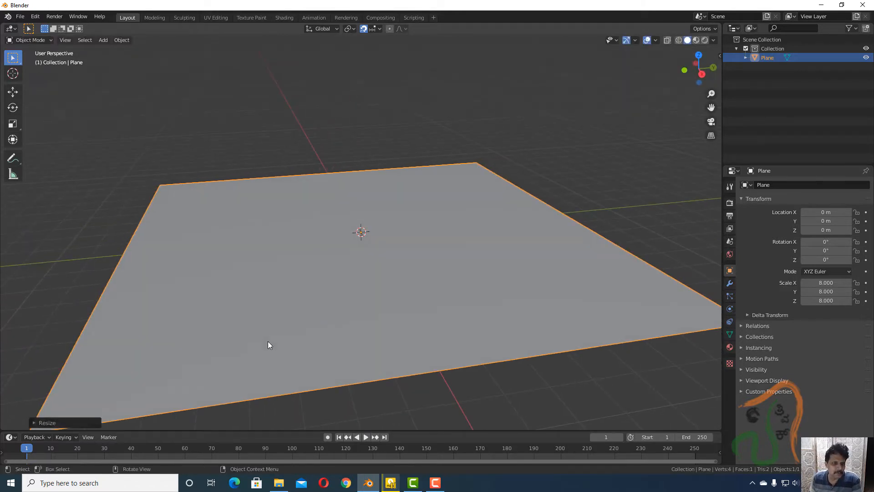
scroll(268, 340, up, 1)
scroll(267, 341, down, 1)
scroll(267, 341, down, 4)
middle_drag(268, 341, 254, 373)
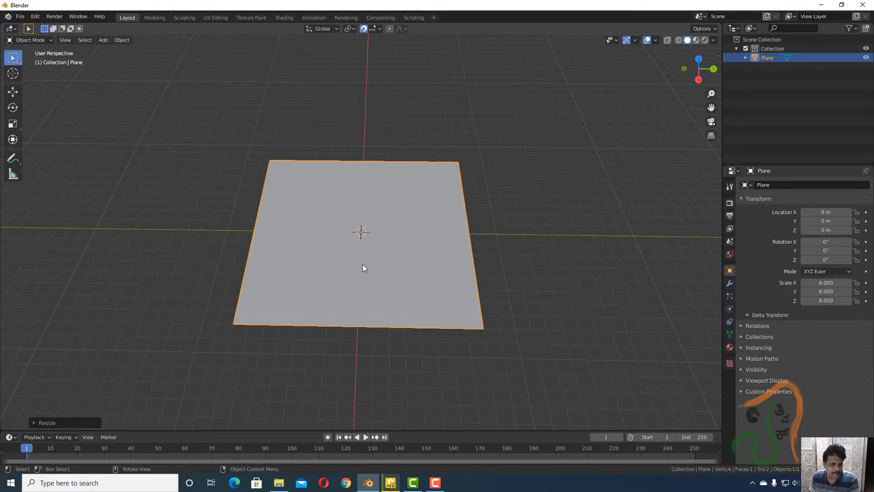
Enter Edit Mode on the plane, switch to edge selection and clear the selection.
key(Tab)
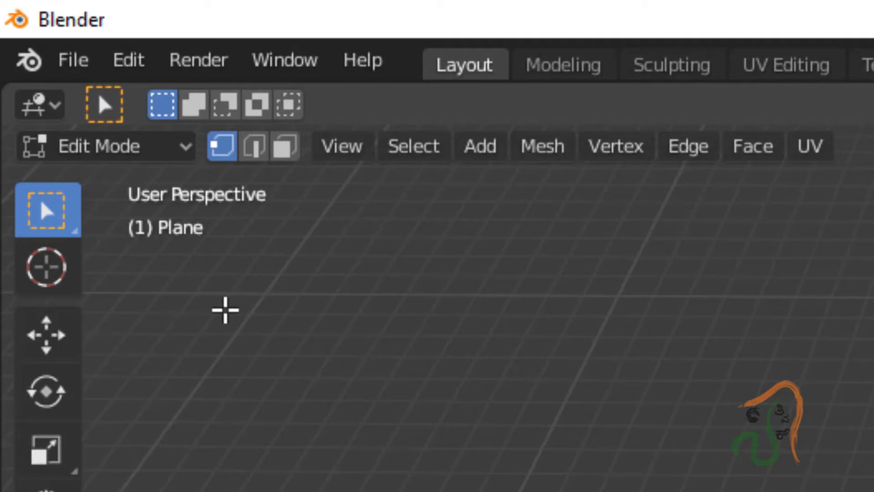
key(2)
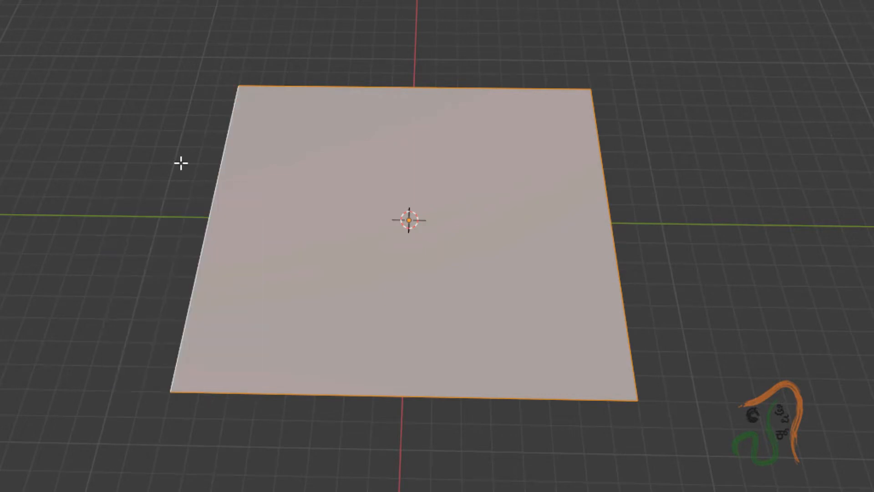
click(151, 190)
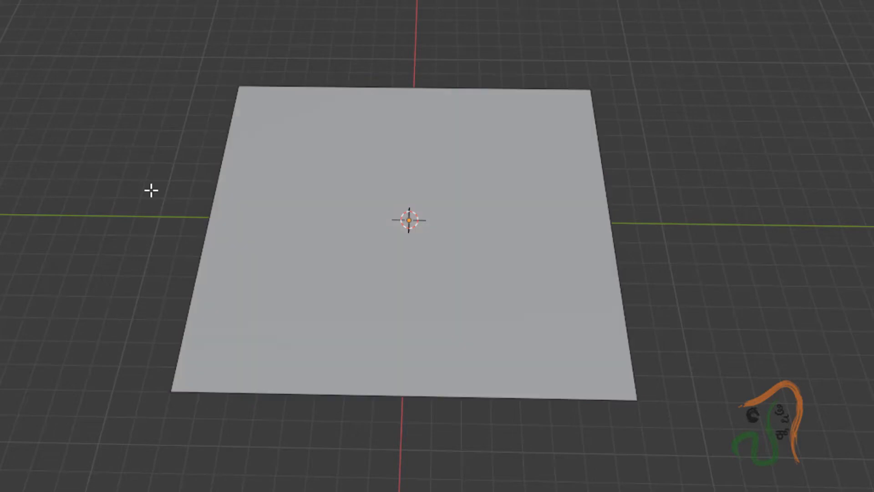
key(a)
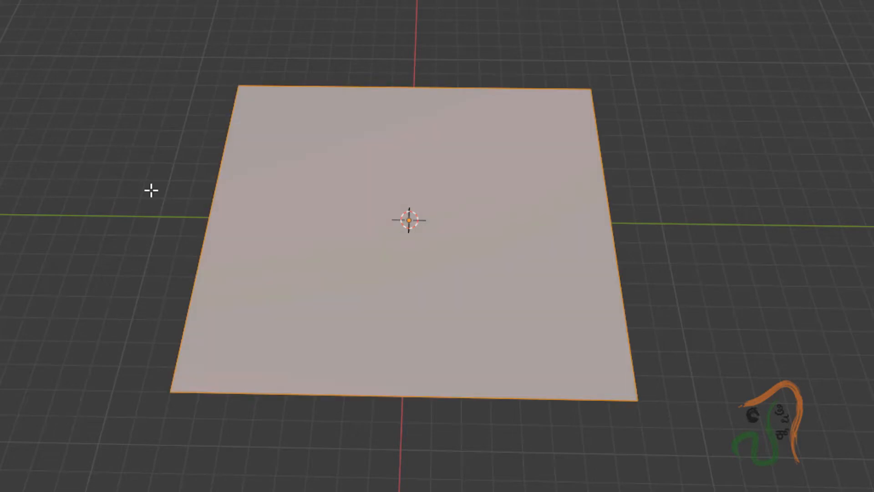
key(alt+a)
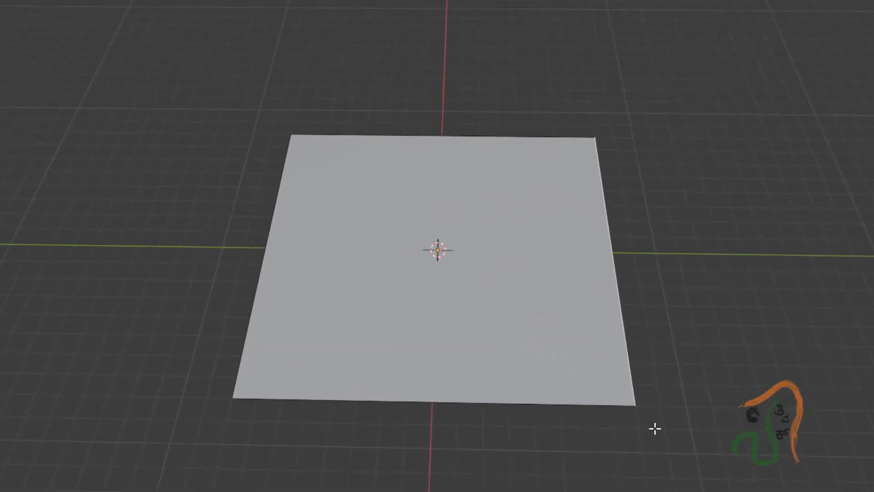
Try to extrude the plane upward with all four of its edges selected, and undo the extrusion.
click(551, 444)
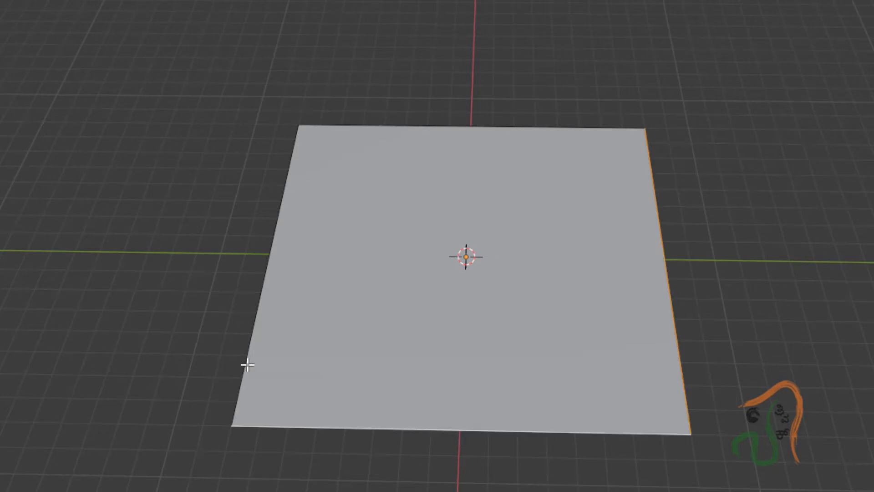
click(395, 126)
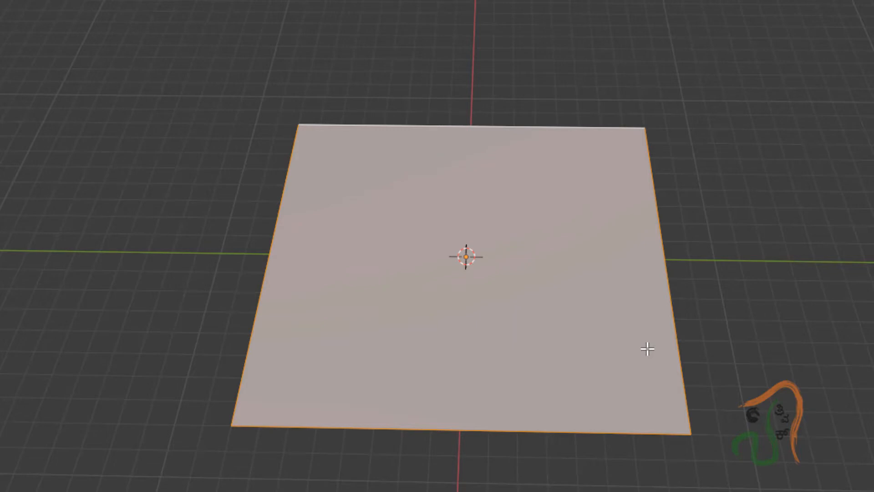
key(e)
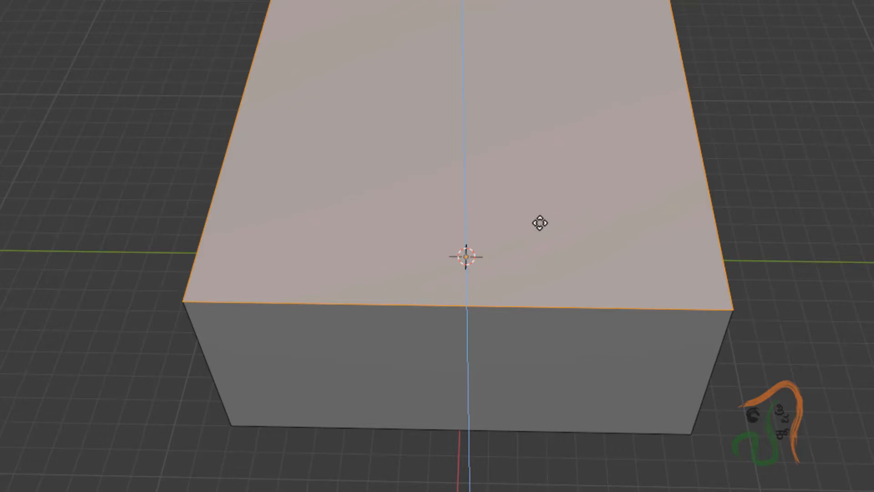
key(Escape)
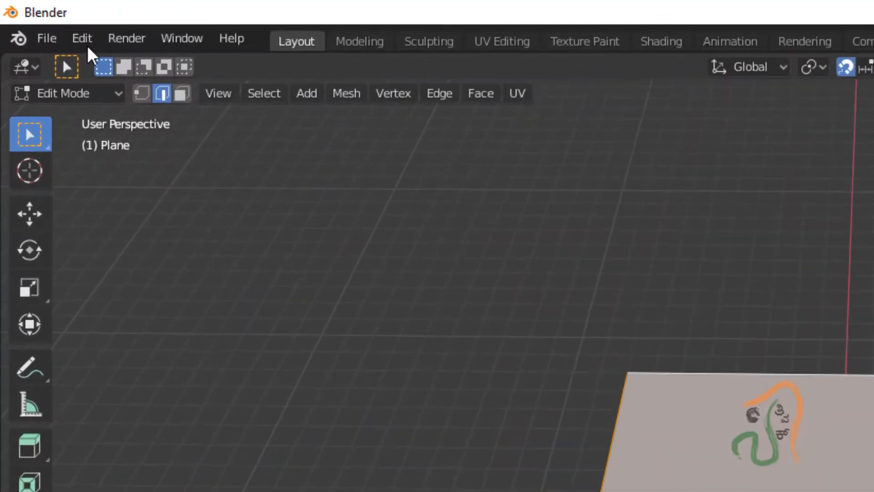
click(40, 18)
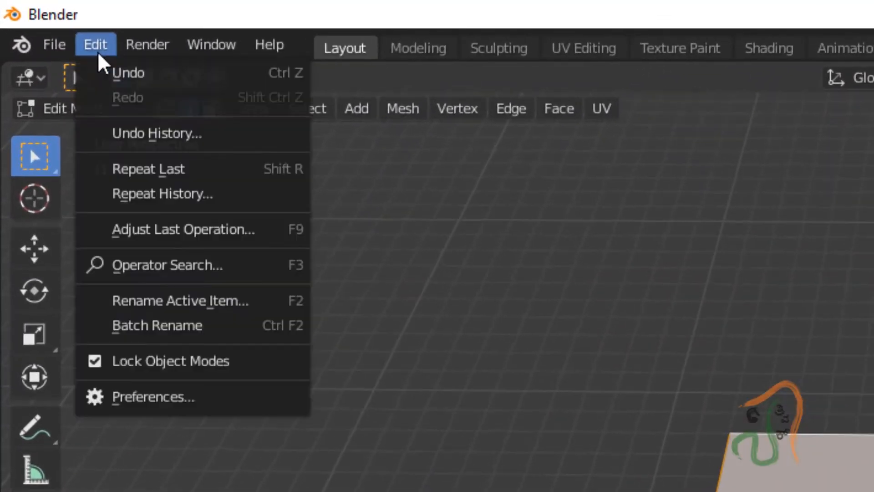
click(112, 73)
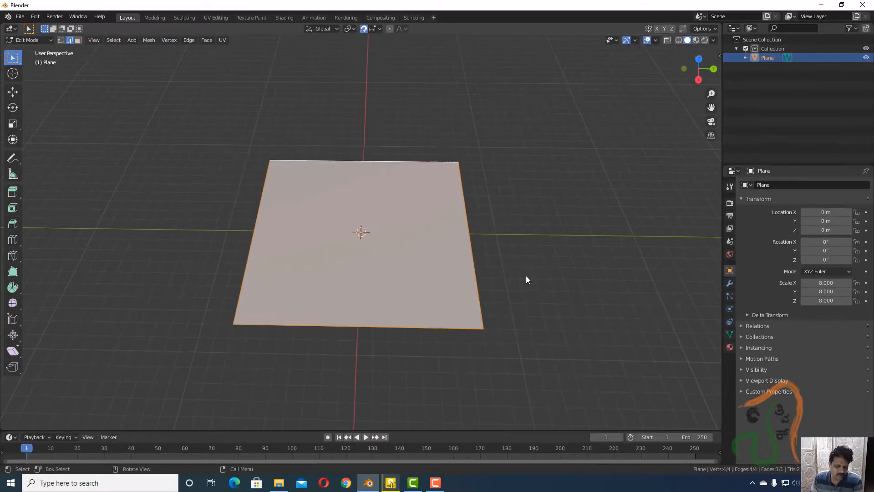
Extrude only the plane's edge on the positive Y side 5 m along Z to form the first wall.
key(alt+a)
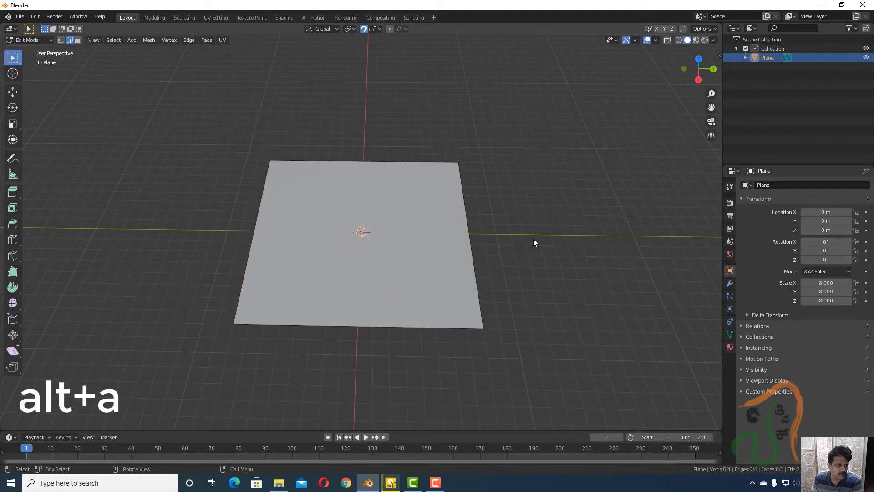
click(474, 275)
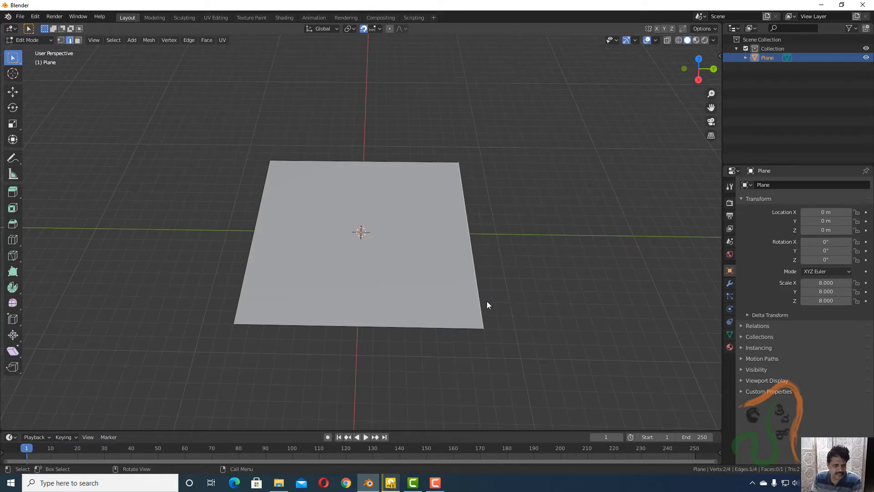
key(e)
key(z)
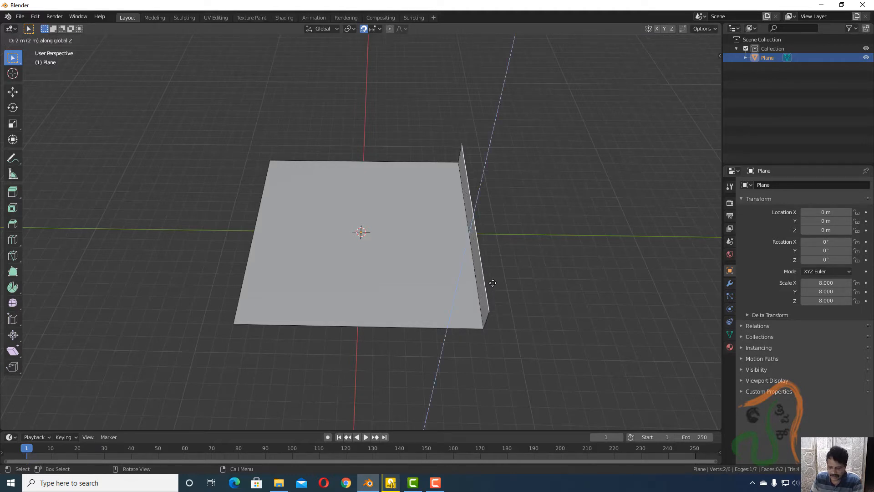
key(5)
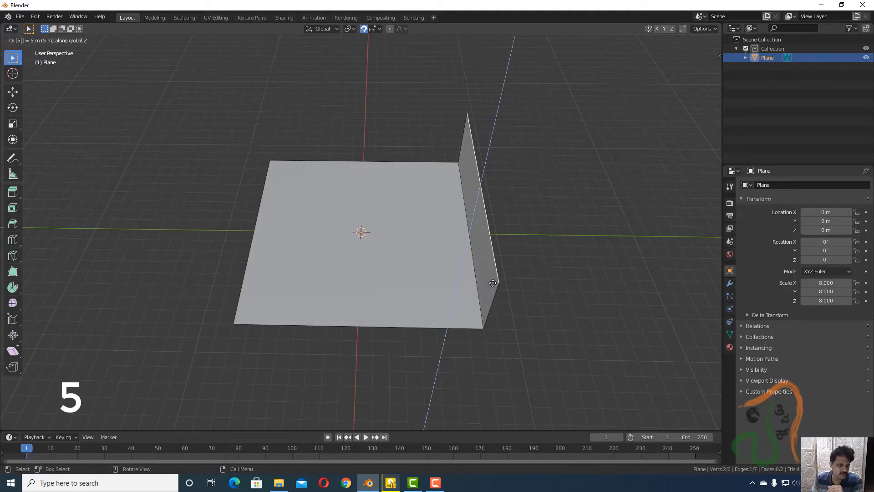
key(Return)
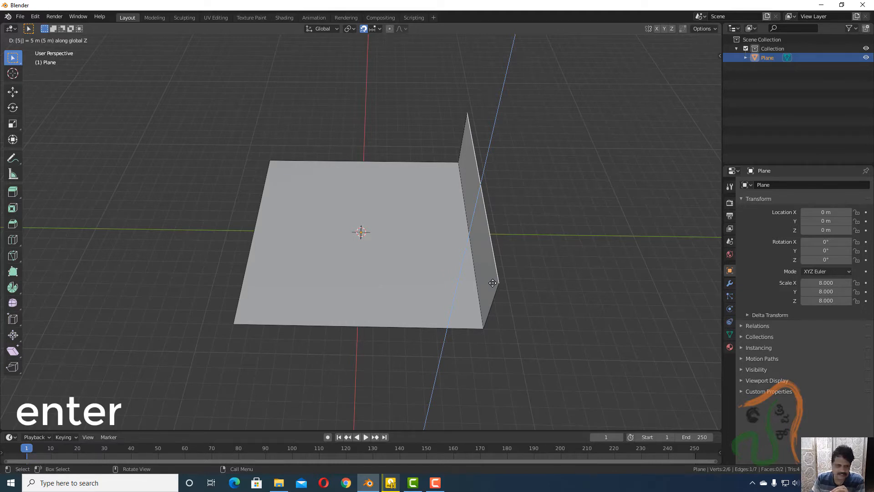
mouse_move(500, 345)
middle_down()
mouse_move(511, 346)
mouse_move(562, 295)
mouse_move(348, 322)
mouse_move(351, 363)
mouse_move(450, 349)
mouse_move(531, 308)
mouse_move(498, 352)
middle_up()
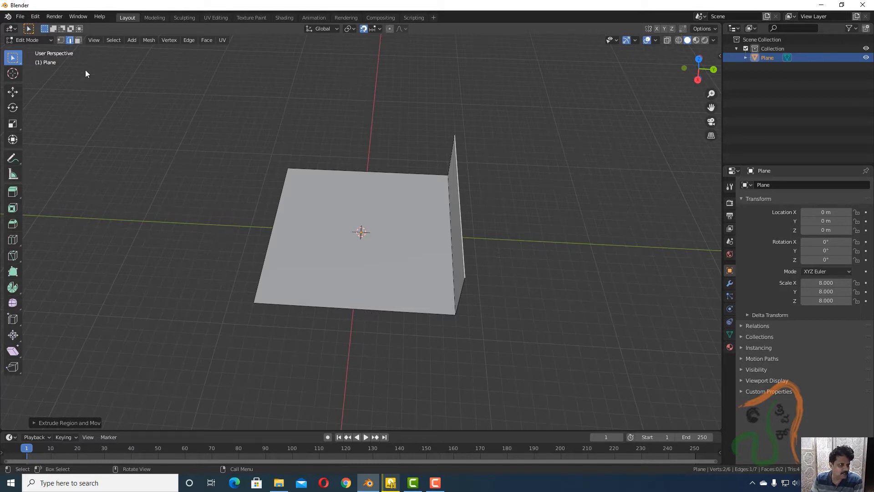
Extrude the three remaining outer edges of the floor together 5 m along Z to form the other walls.
click(357, 310)
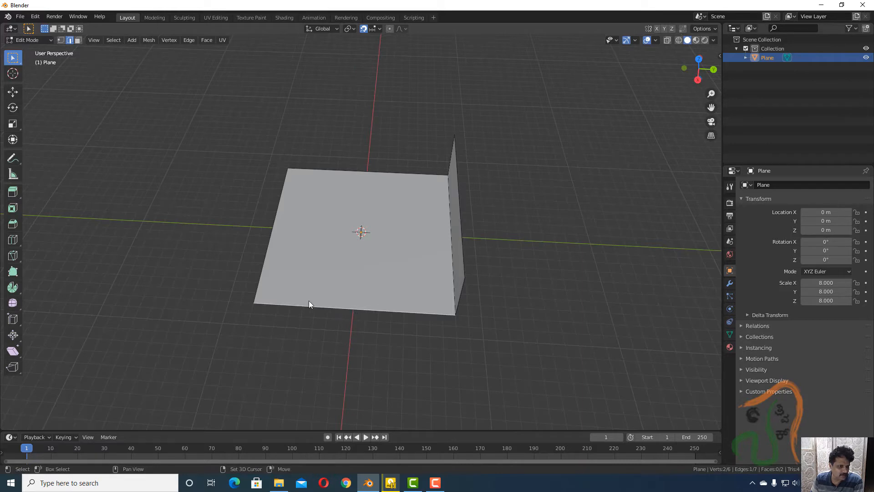
shift+click(260, 273)
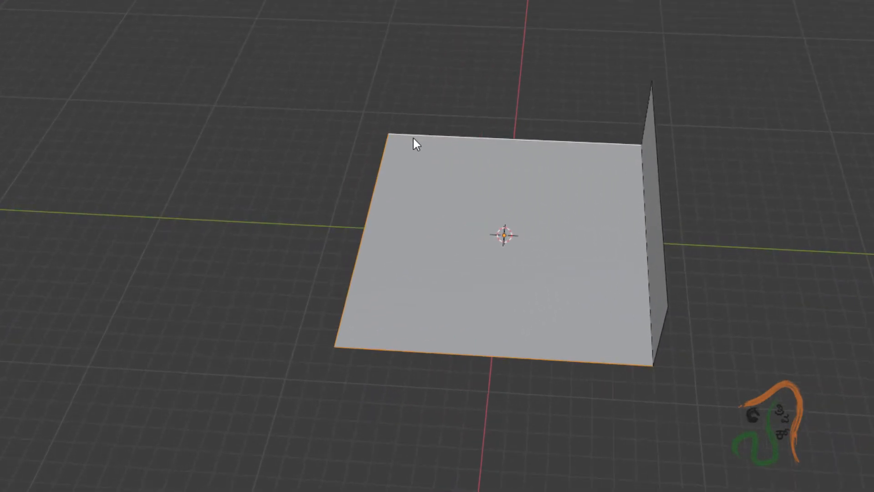
key(e)
key(z)
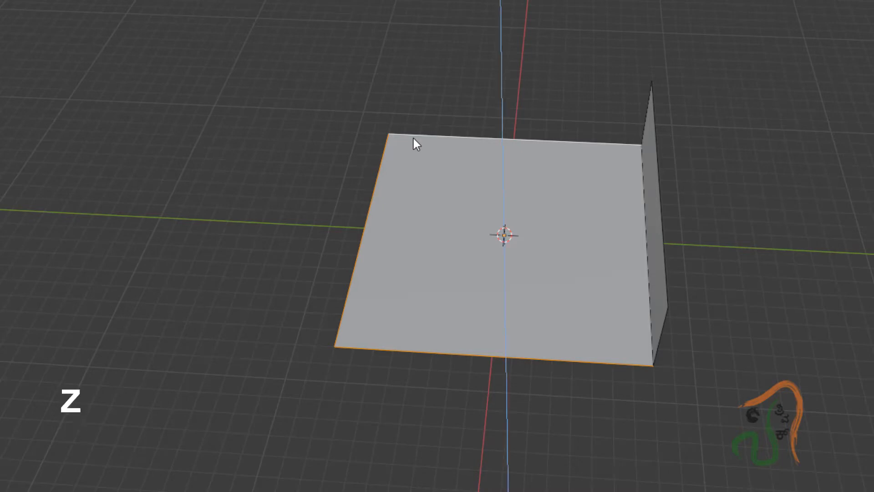
key(5)
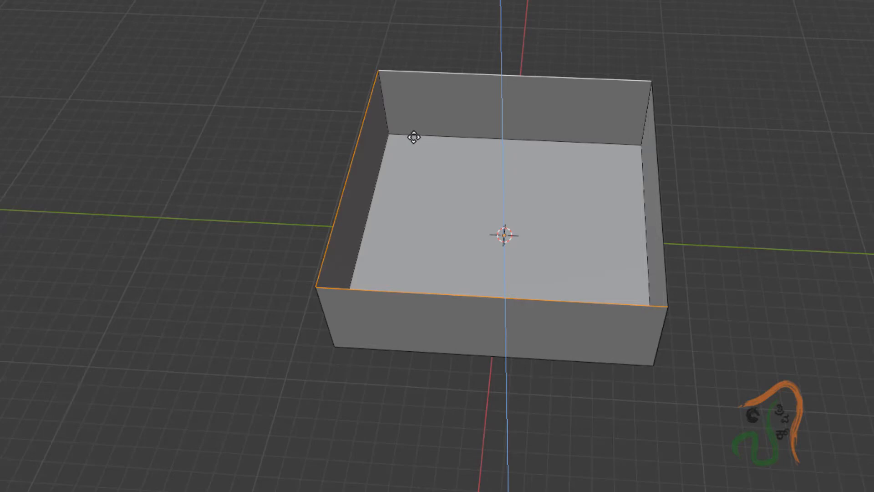
click(413, 137)
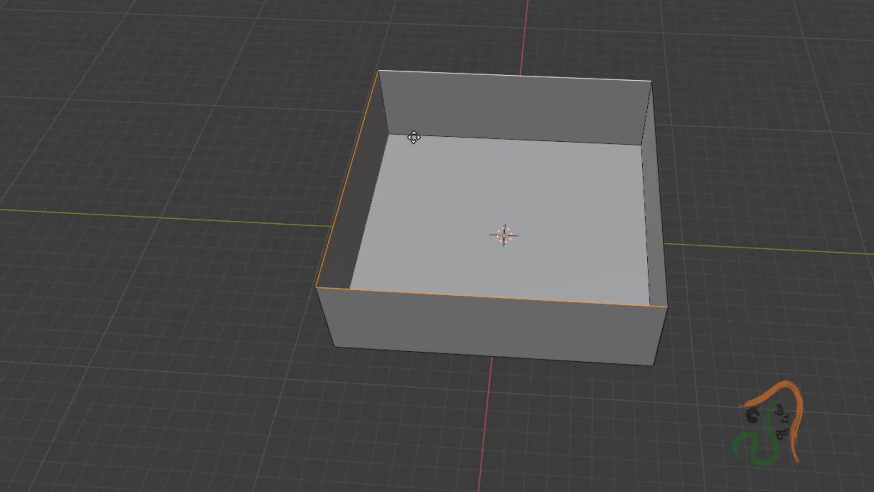
Try moving the three newly extruded top edges to check whether they are joined to the first wall.
middle_drag(470, 393, 458, 413)
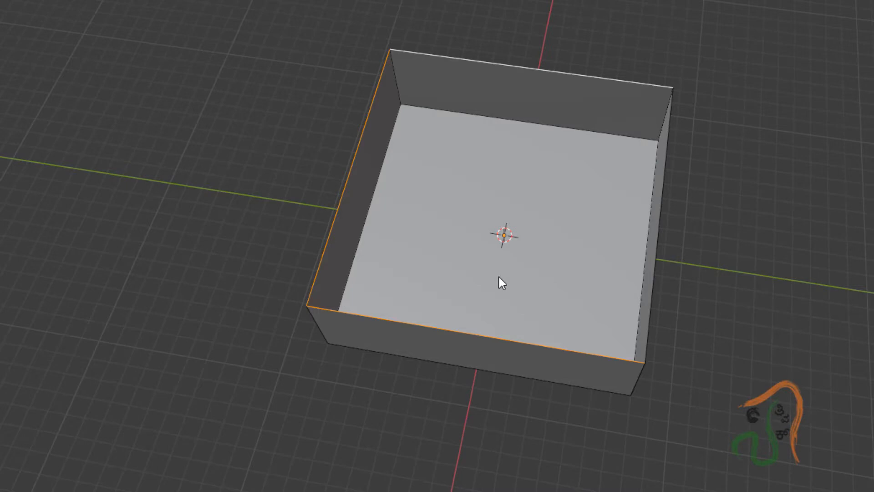
key(g)
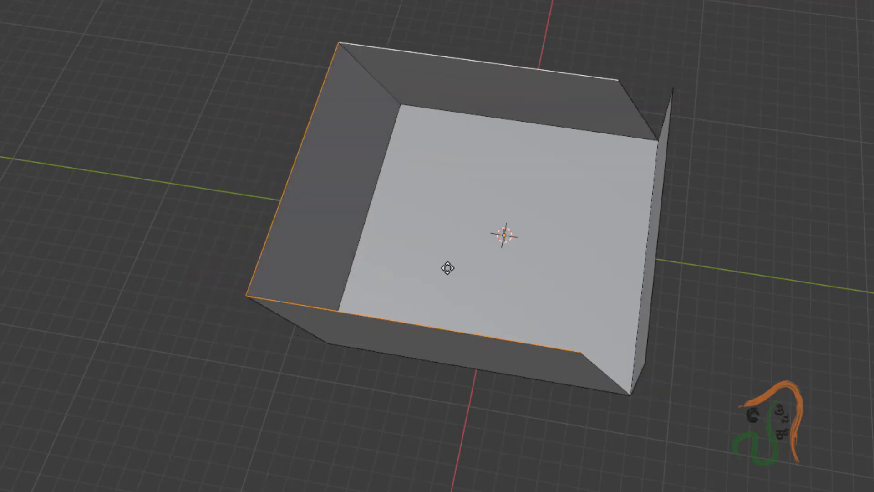
key(Escape)
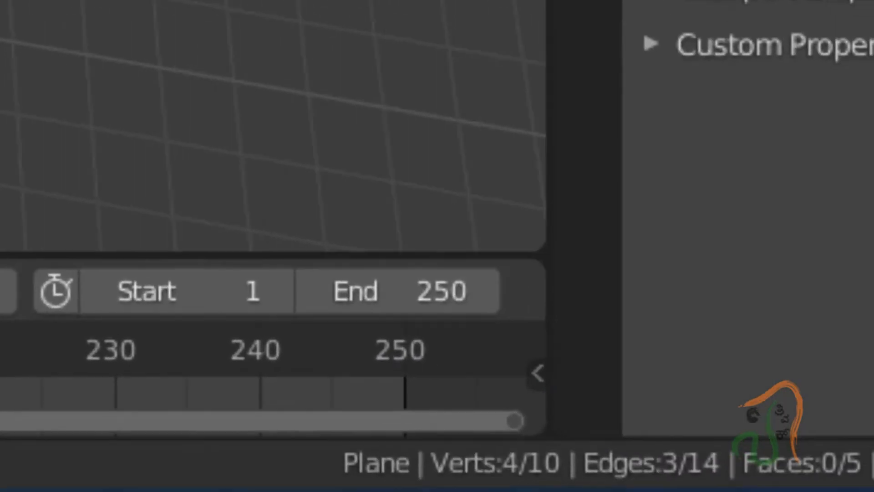
Select the whole room mesh and merge its overlapping vertices by distance.
key(a)
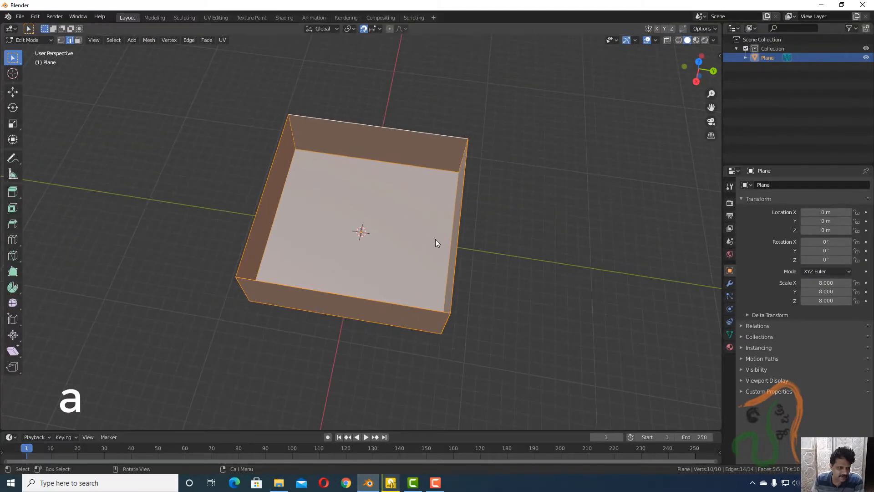
right_click(412, 225)
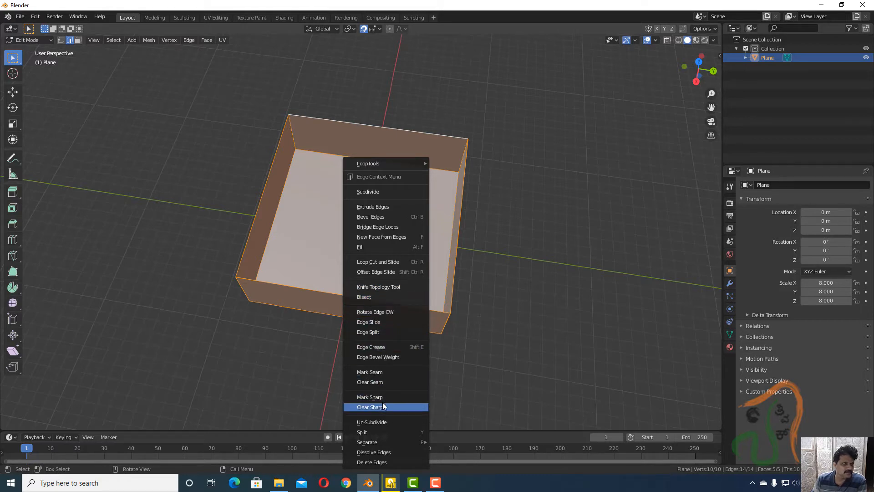
click(355, 396)
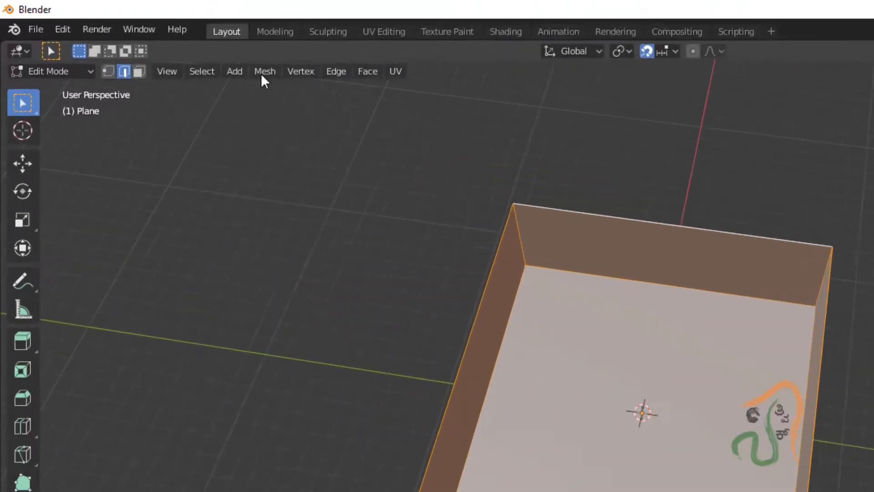
click(262, 74)
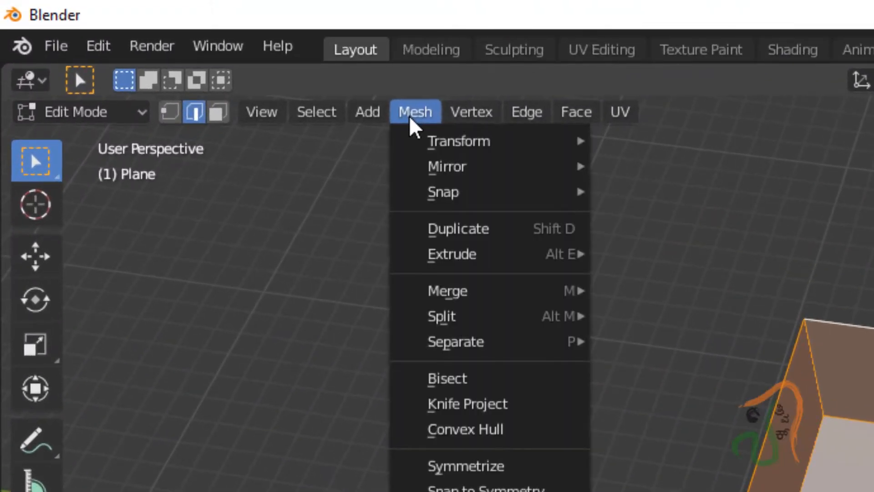
mouse_move(481, 298)
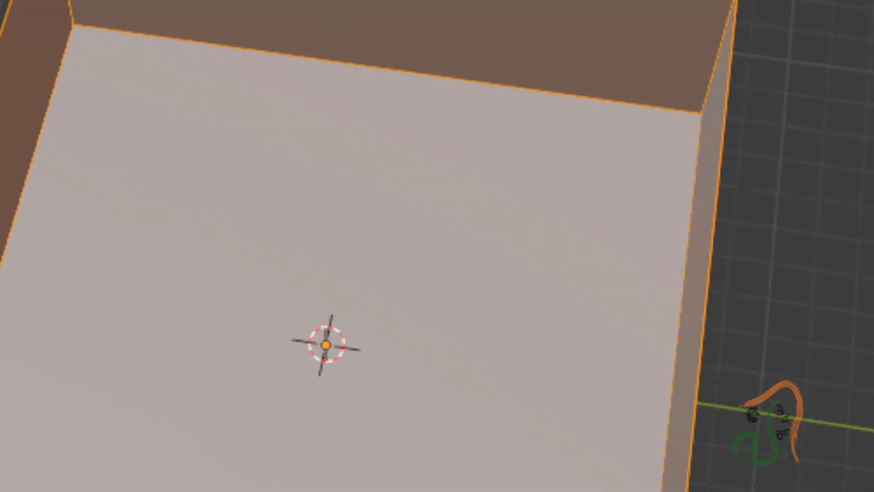
click(181, 68)
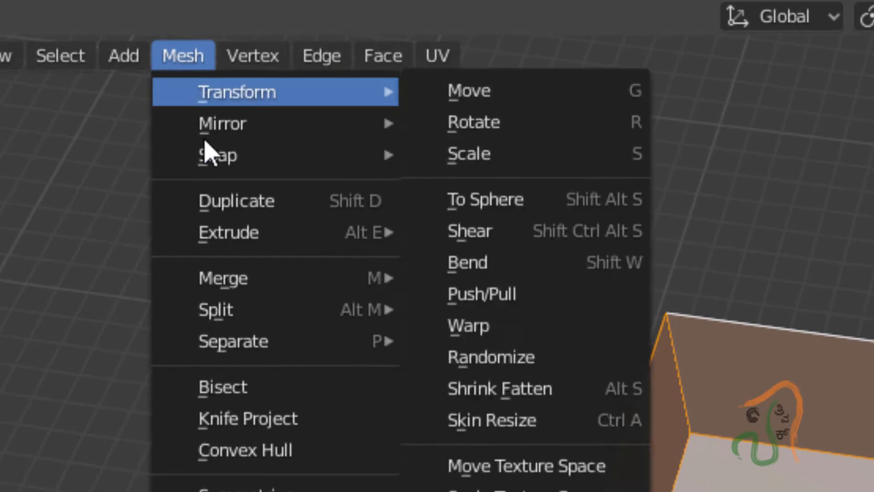
mouse_move(279, 284)
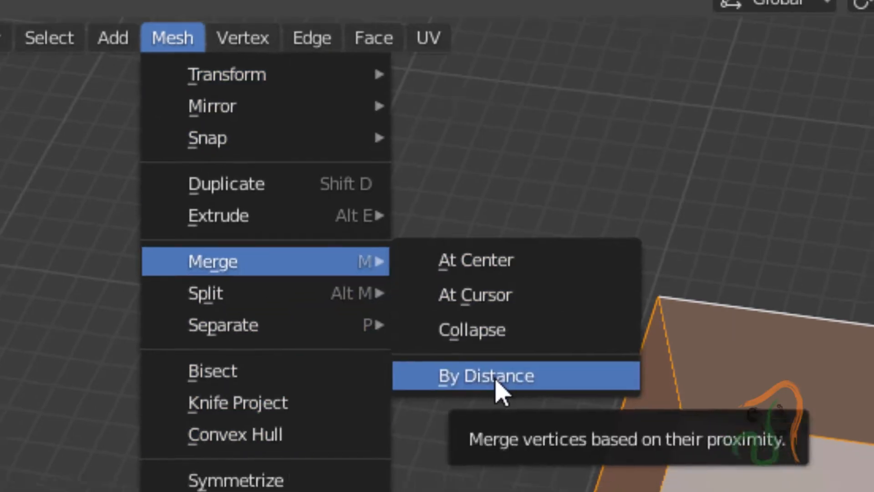
click(496, 381)
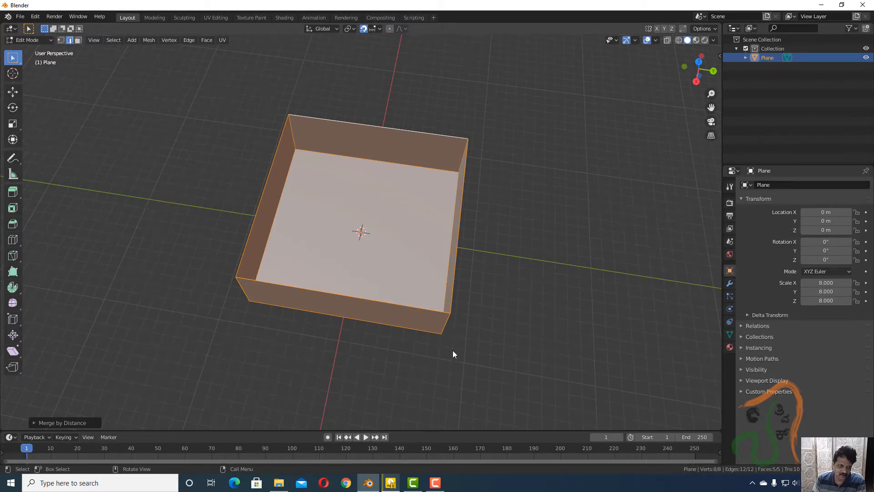
Try moving the top edges of two opposite walls together to check that the merged walls stay joined.
click(477, 322)
middle_drag(473, 321, 531, 288)
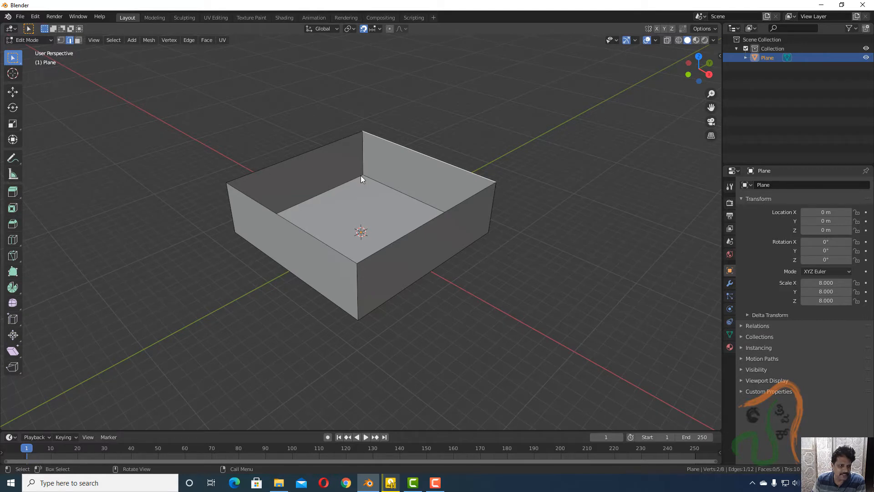
click(838, 483)
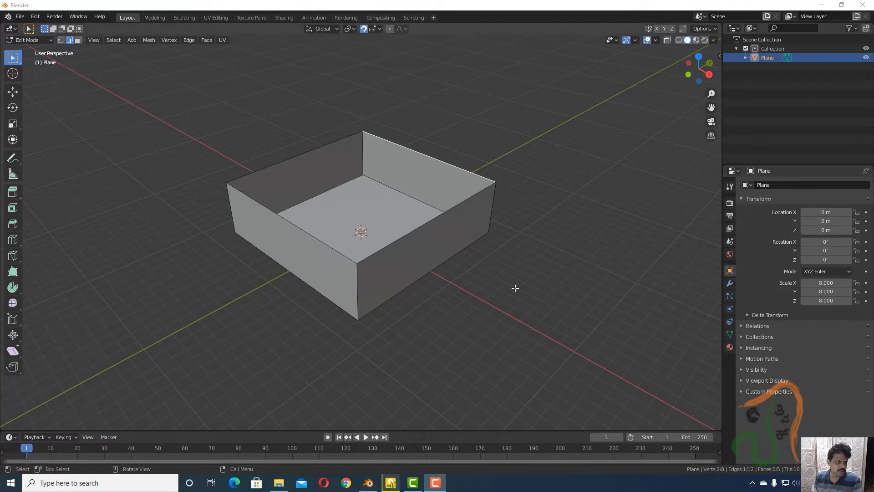
click(431, 220)
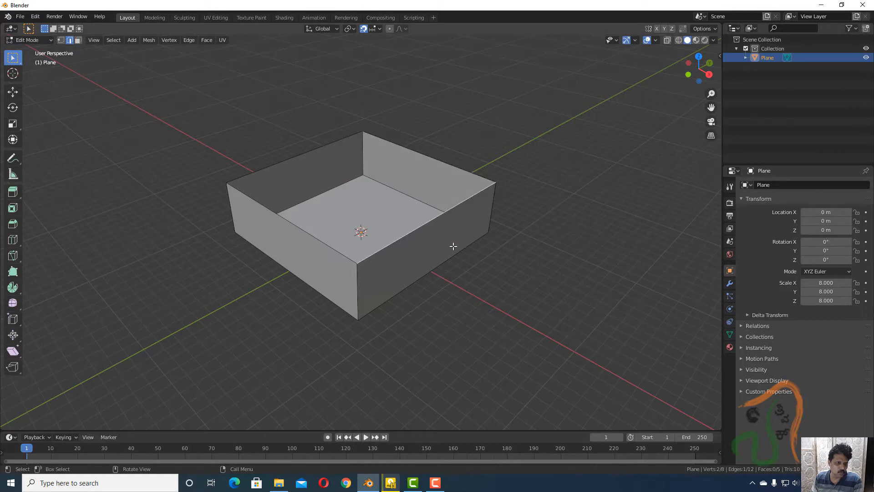
shift+click(295, 157)
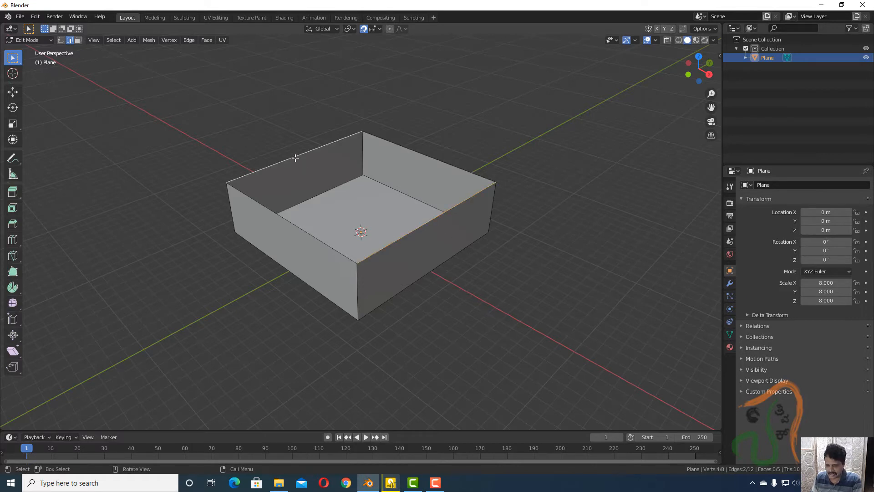
key(g)
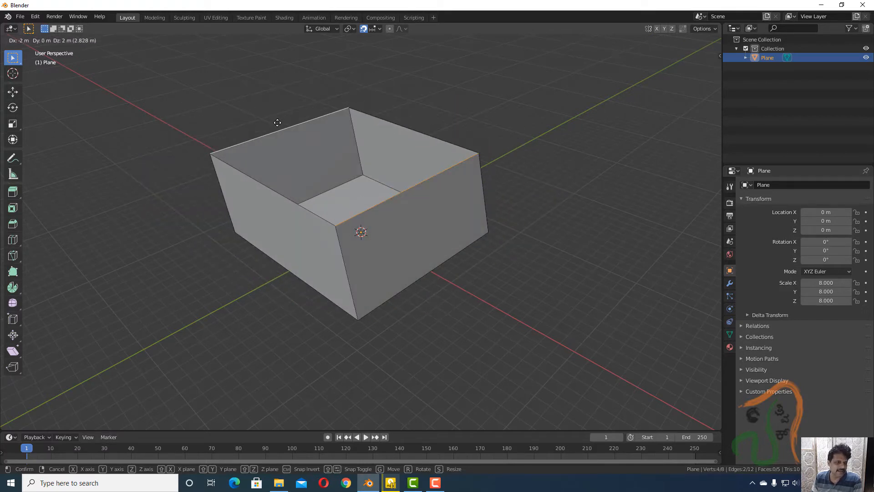
click(279, 121)
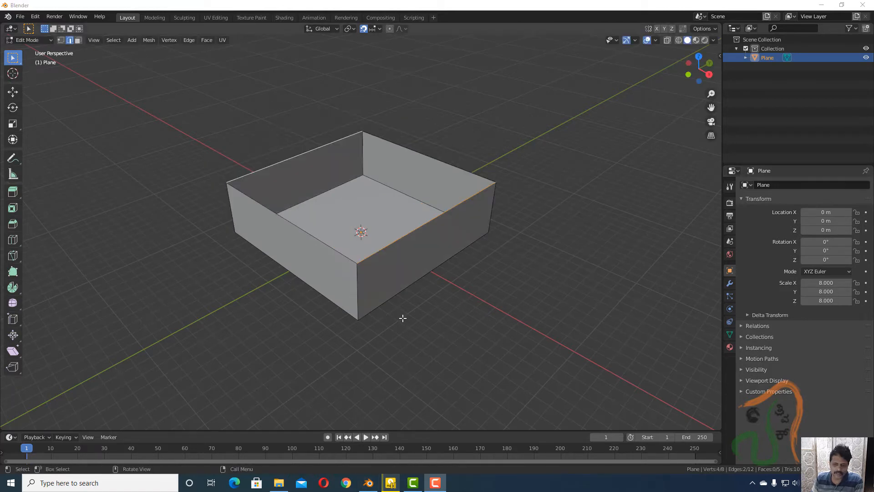
Examine the room's floor, walls and corners from inside and from above.
scroll(403, 317, down, 4)
scroll(404, 318, up, 6)
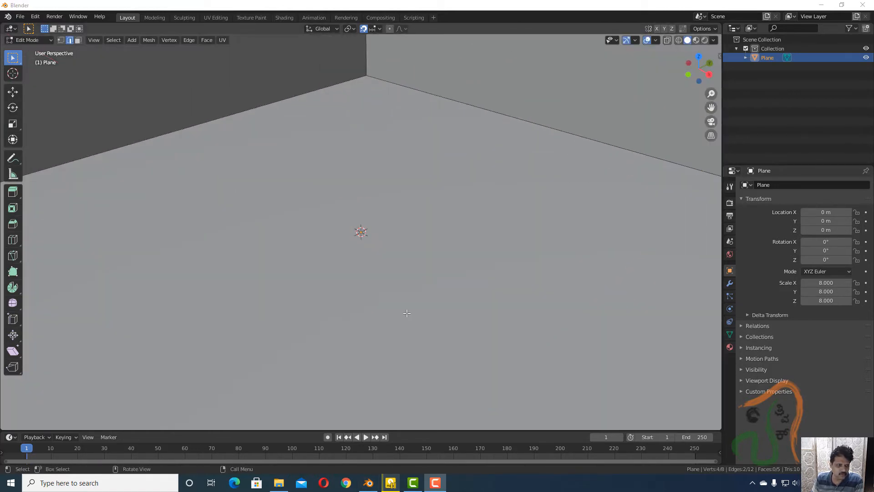
middle_drag(404, 318, 457, 311)
middle_drag(467, 308, 433, 281)
scroll(480, 295, down, 2)
scroll(480, 295, up, 3)
scroll(433, 281, down, 1)
scroll(433, 282, down, 3)
scroll(433, 282, up, 4)
mouse_move(433, 282)
middle_down()
mouse_move(436, 296)
mouse_move(441, 269)
mouse_move(444, 282)
middle_up()
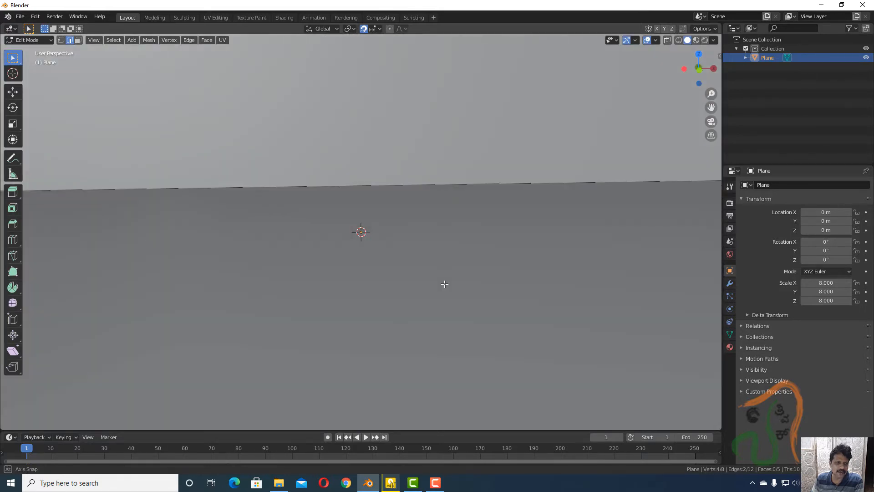
shift+middle_drag(425, 228, 491, 339)
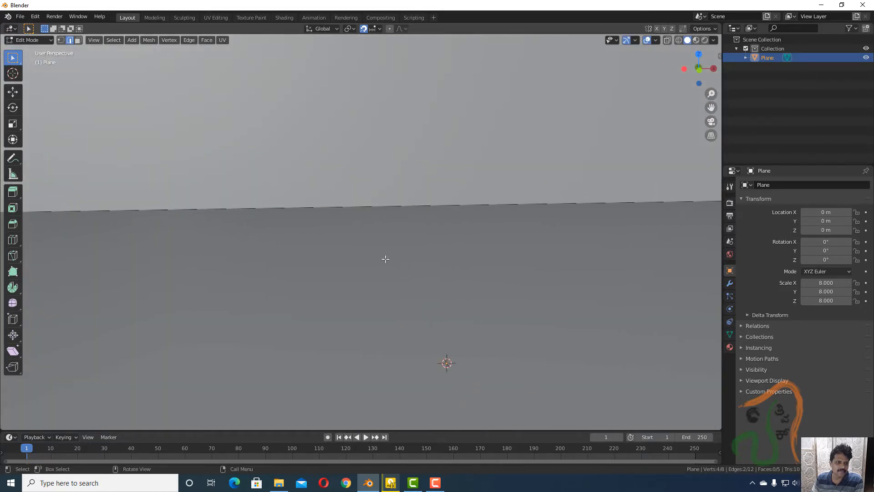
middle_drag(385, 251, 605, 236)
scroll(525, 232, down, 1)
scroll(525, 233, down, 2)
middle_drag(512, 205, 509, 220)
scroll(509, 220, down, 2)
scroll(509, 219, down, 5)
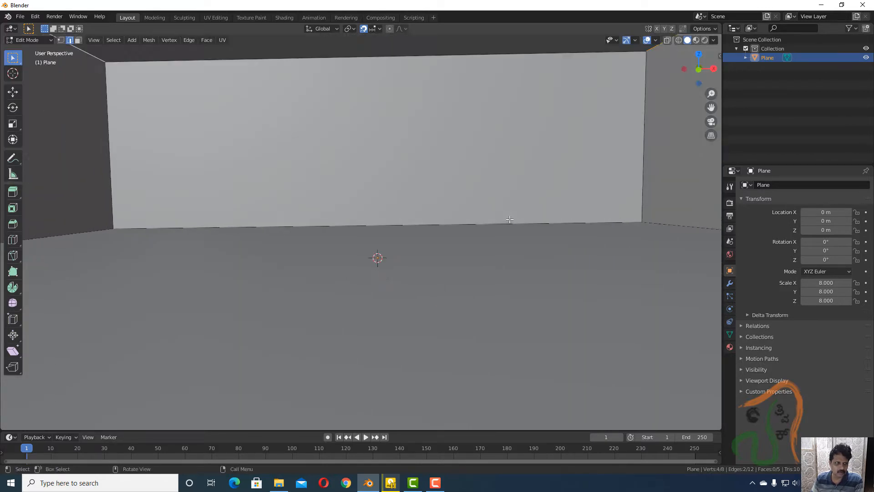
scroll(509, 220, up, 2)
scroll(509, 220, down, 2)
scroll(509, 219, down, 2)
middle_drag(512, 209, 507, 254)
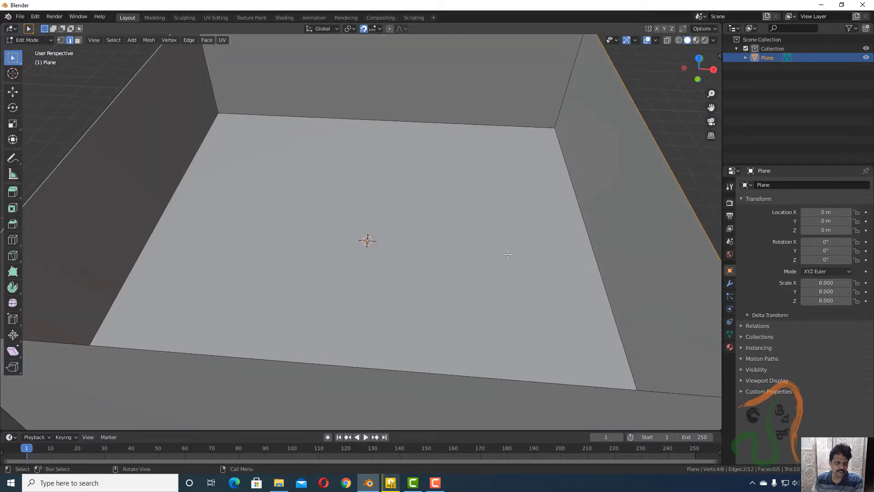
scroll(432, 204, down, 3)
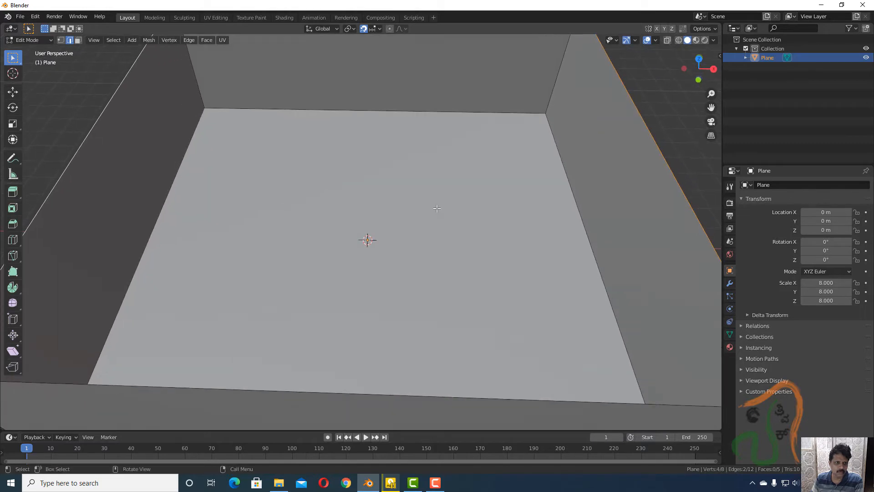
middle_drag(429, 206, 341, 177)
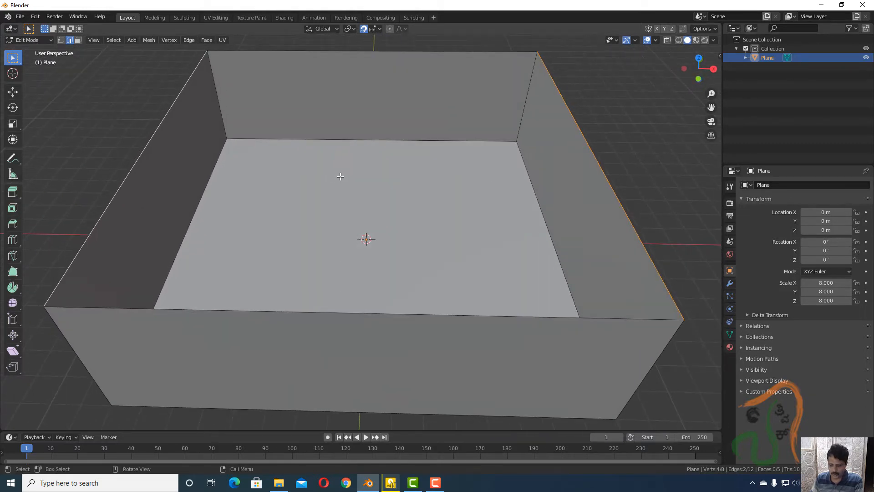
Add three evenly spaced, unslid loop cuts running across the floor and up the two walls crossed by the Y axis.
key(ctrl+r)
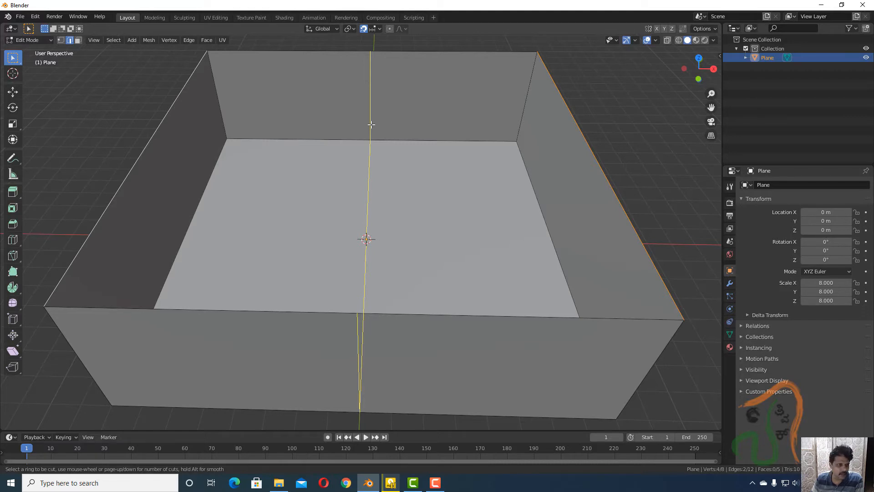
scroll(370, 125, up, 5)
scroll(371, 125, down, 3)
scroll(371, 125, up, 1)
scroll(370, 125, down, 3)
scroll(370, 125, up, 1)
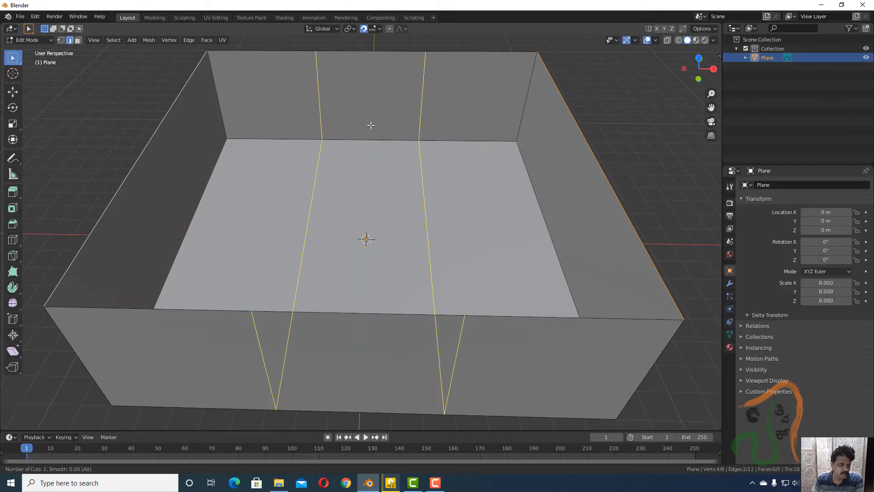
scroll(370, 125, up, 1)
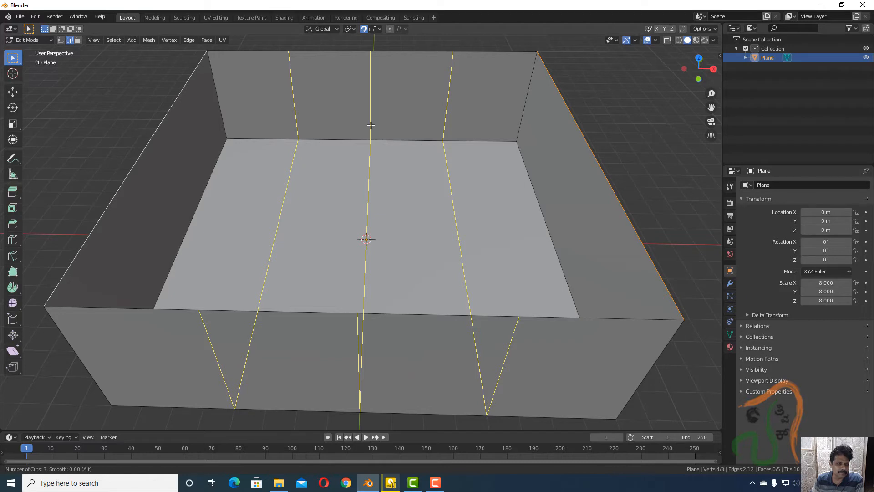
click(370, 125)
right_click(370, 125)
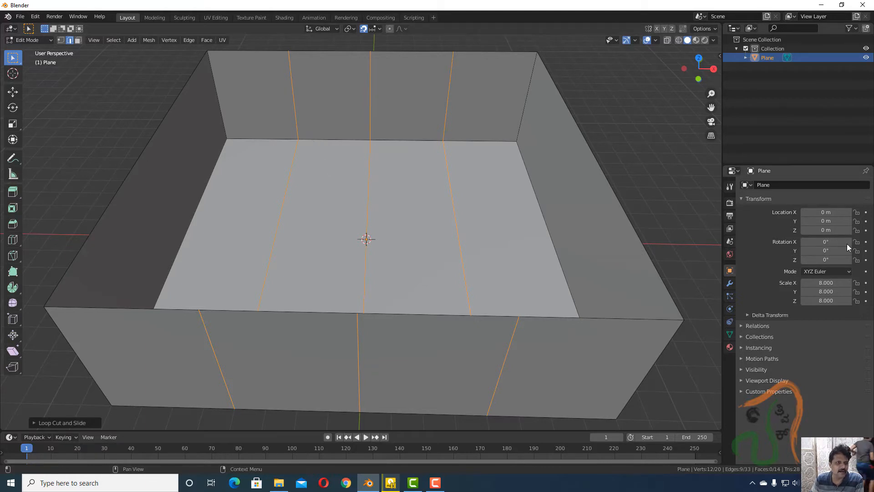
Bevel only the middle edge loop across the floor and walls into a narrow strip, with a width of about 0.007 m.
key(F9)
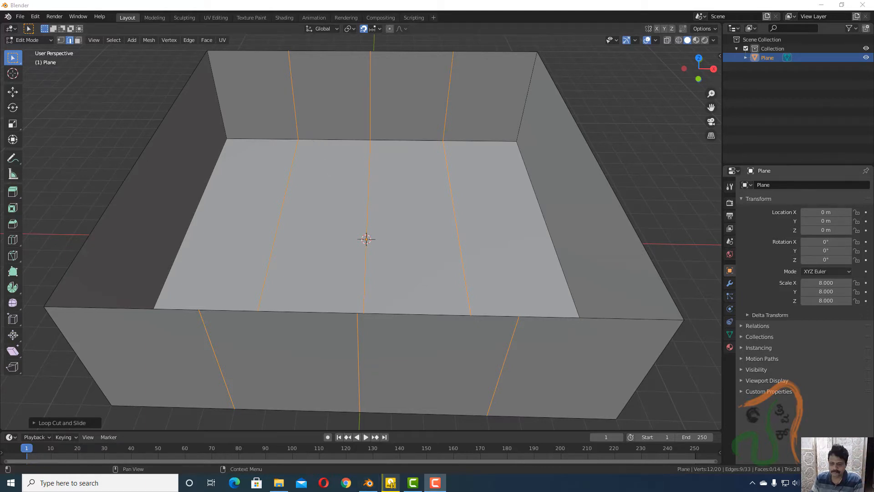
key(alt+a)
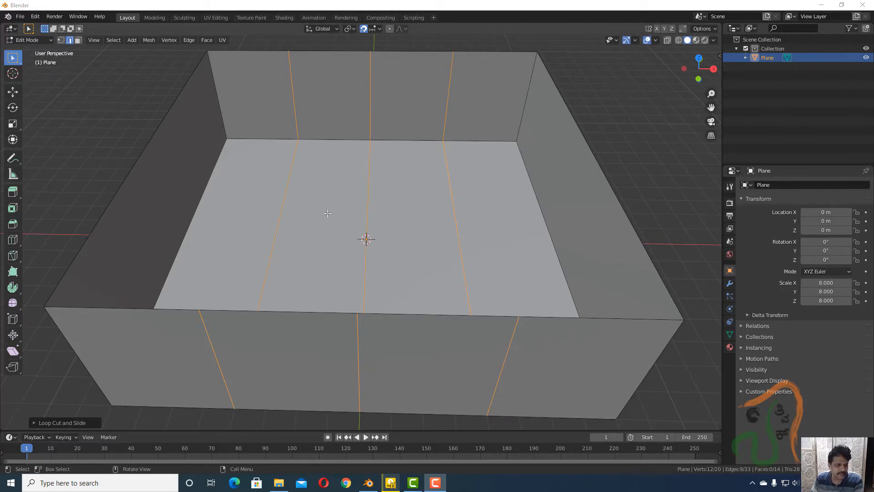
key(alt+a)
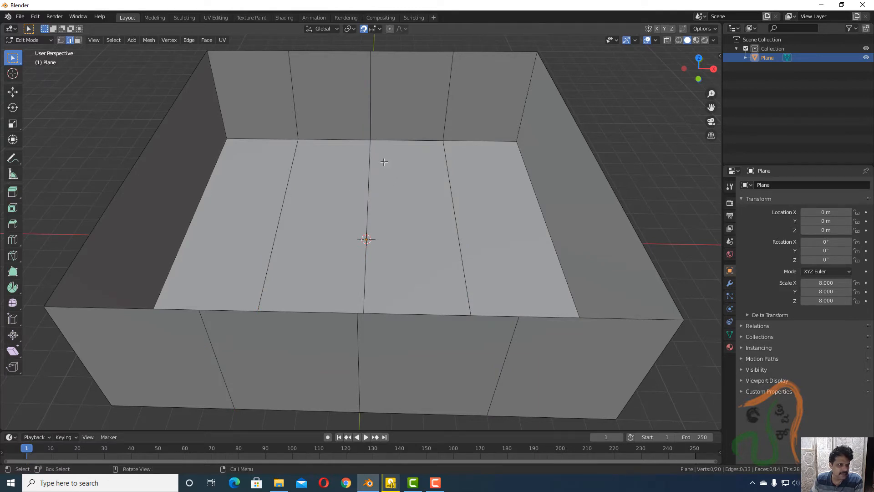
alt+click(370, 116)
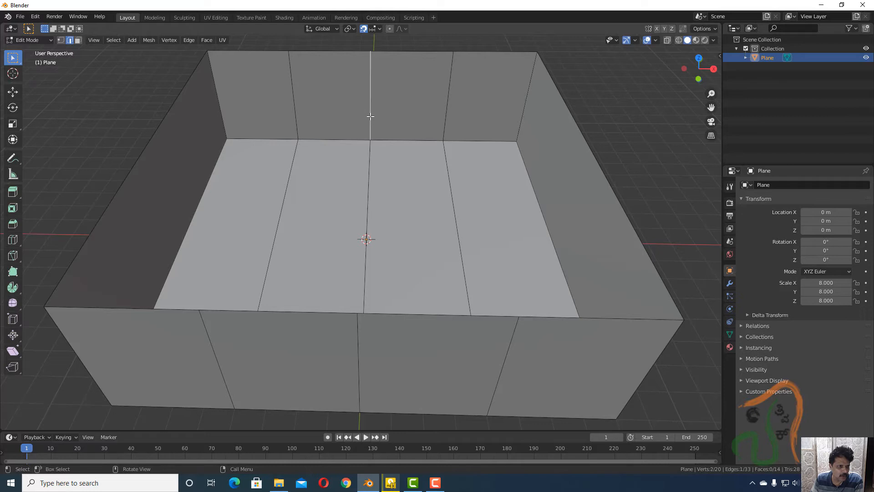
alt+shift+click(370, 116)
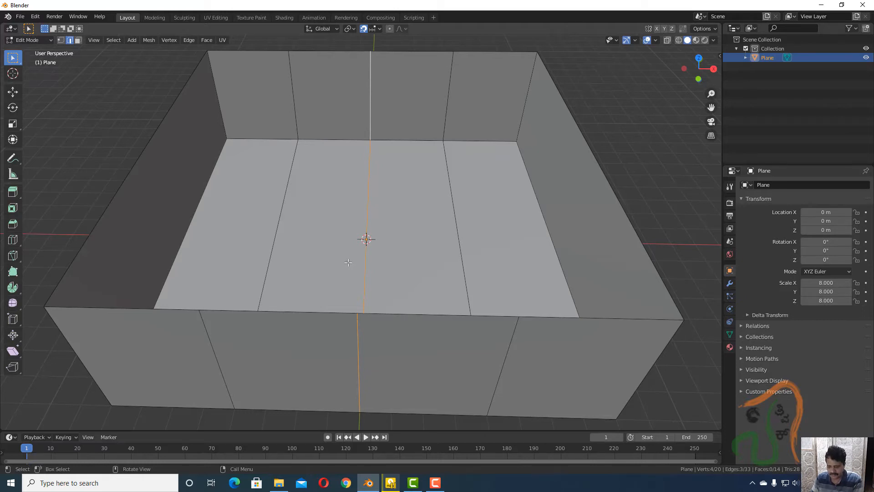
key(ctrl+b)
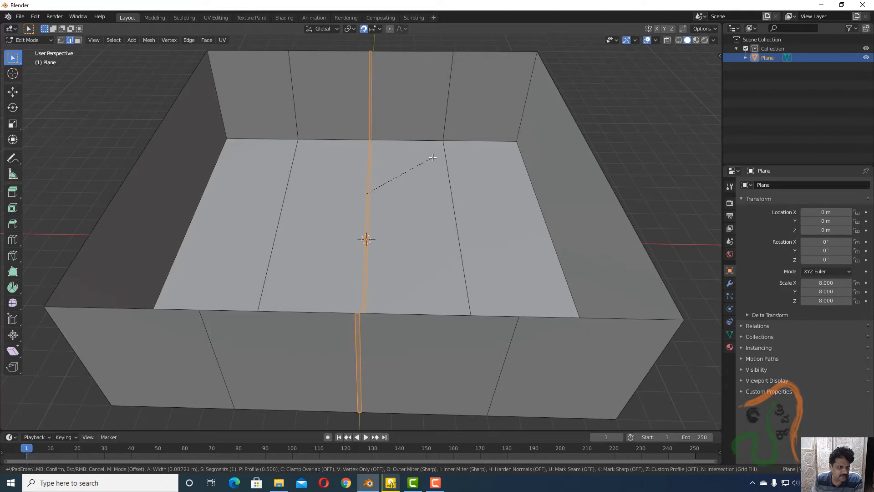
click(432, 157)
Examine the bevelled middle strip along the floor and walls from close up and from above.
middle_drag(413, 200, 447, 155)
scroll(414, 192, up, 5)
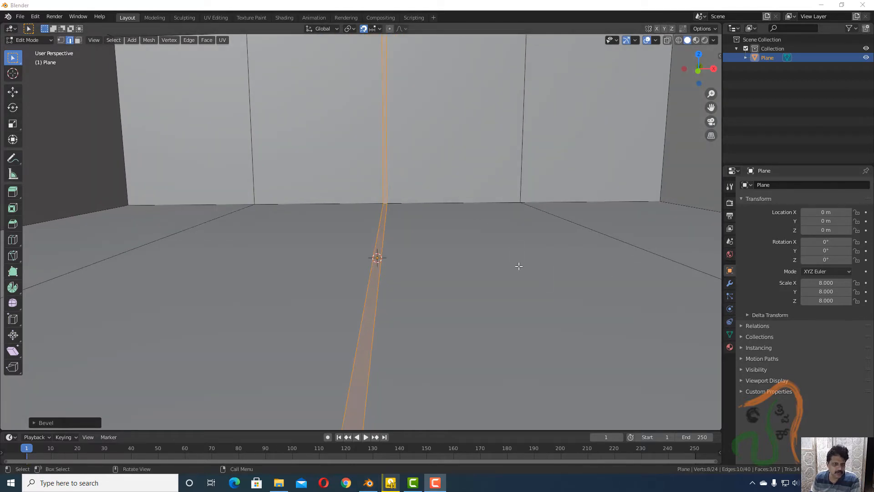
scroll(519, 266, up, 1)
scroll(518, 265, up, 6)
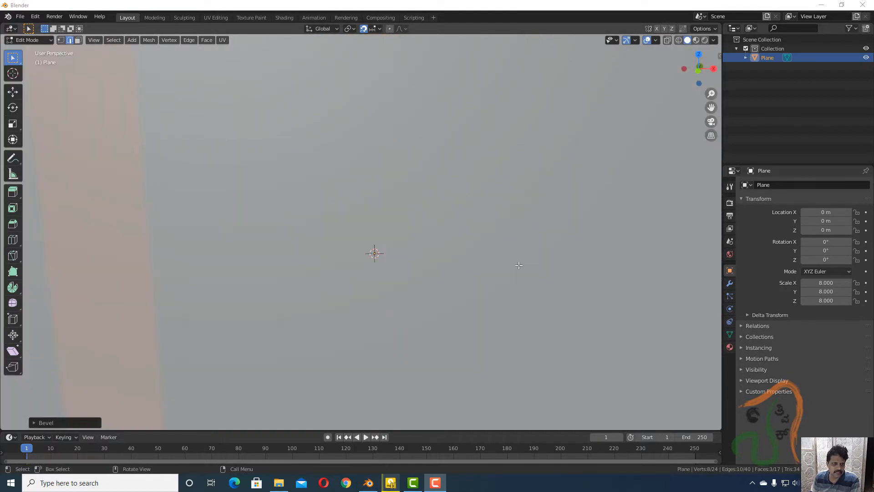
scroll(519, 265, down, 6)
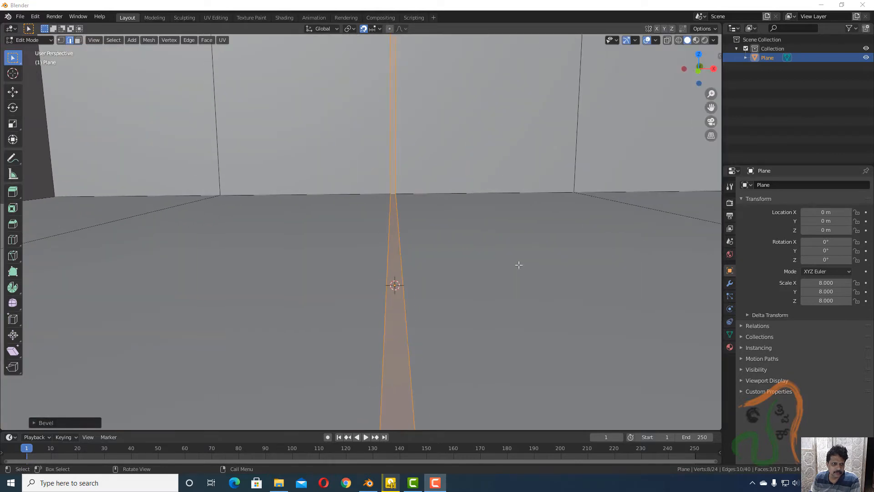
scroll(518, 264, down, 3)
scroll(519, 264, up, 5)
middle_drag(518, 264, 526, 235)
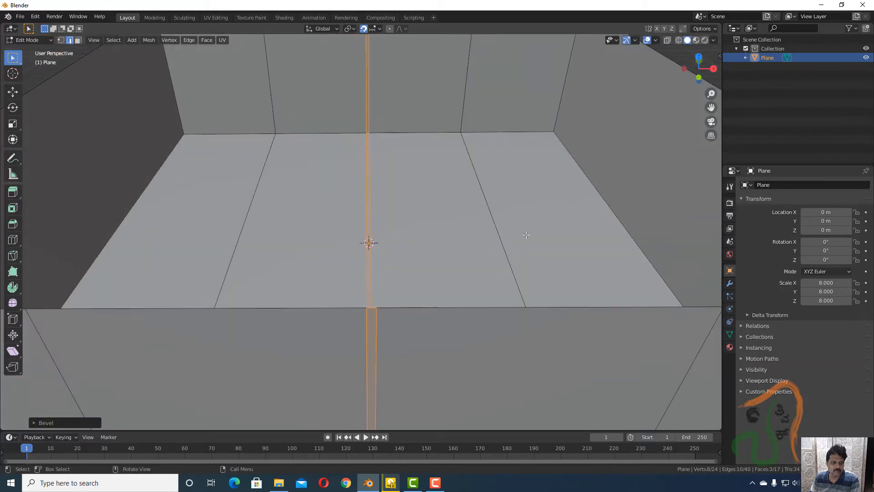
Add three evenly spaced, unslid horizontal loop cuts around all four walls and bevel them into narrow strips, with a width of about 0.01 m.
scroll(526, 235, down, 1)
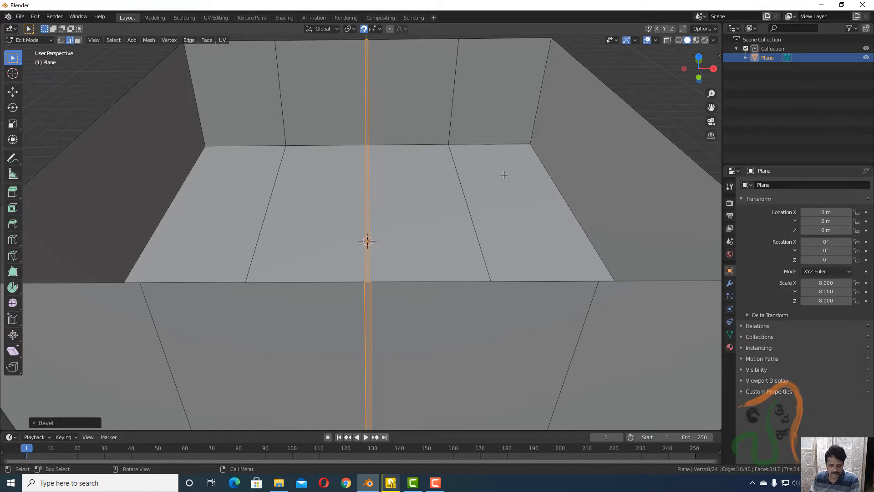
key(alt+a)
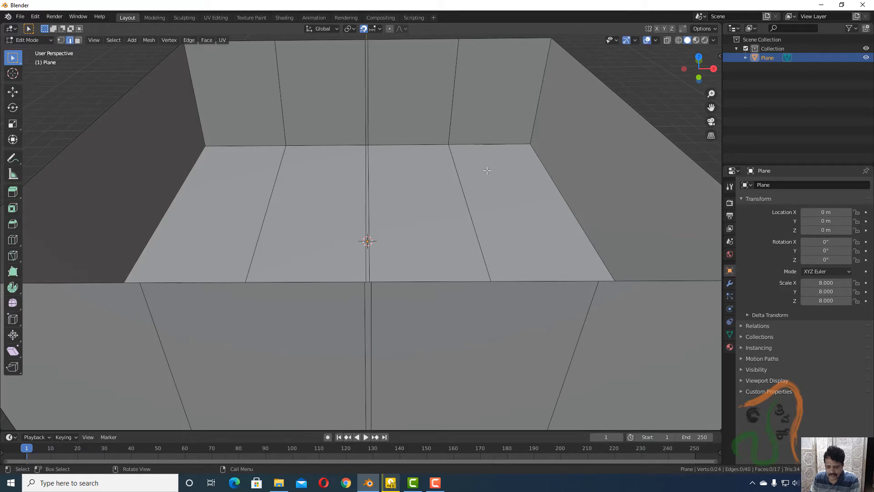
key(ctrl+r)
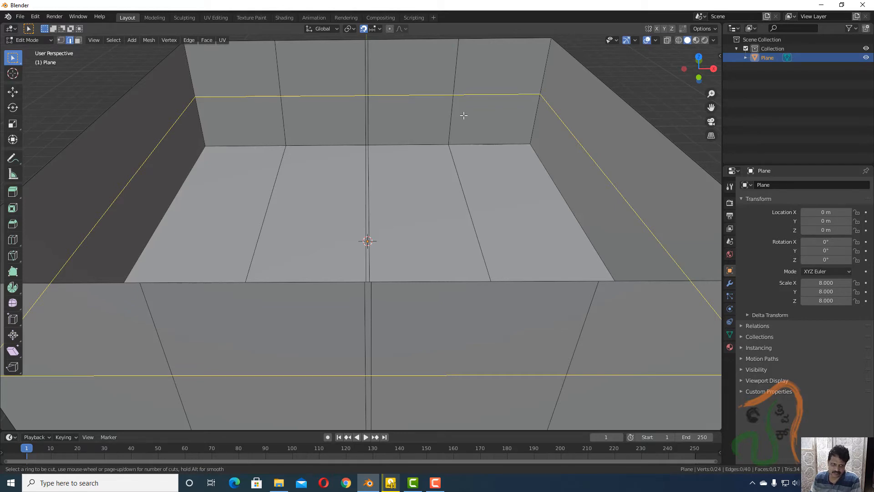
scroll(365, 122, up, 1)
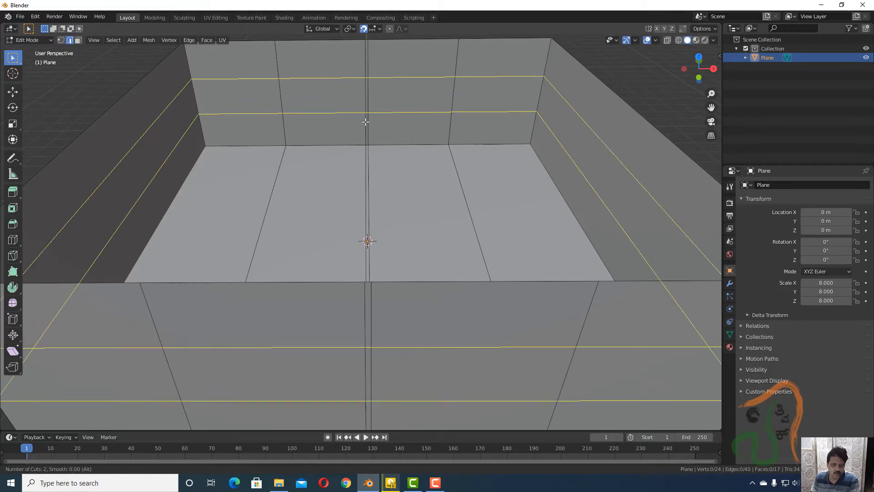
scroll(366, 122, up, 1)
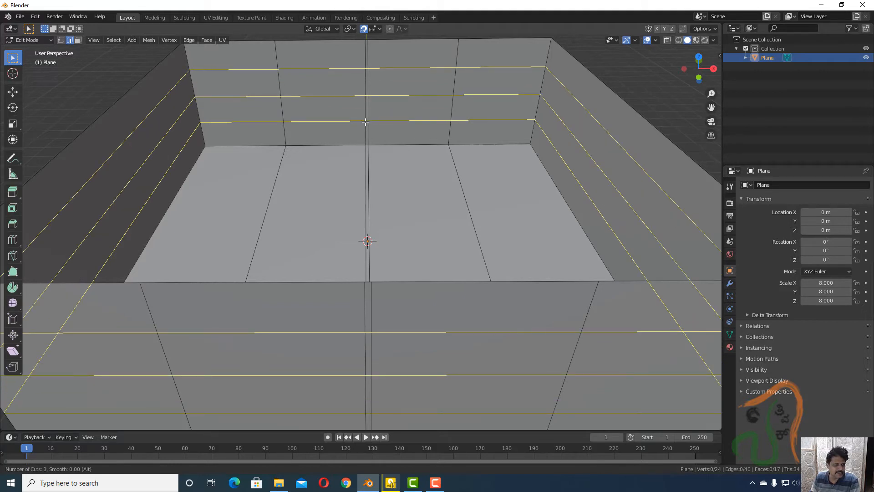
click(366, 122)
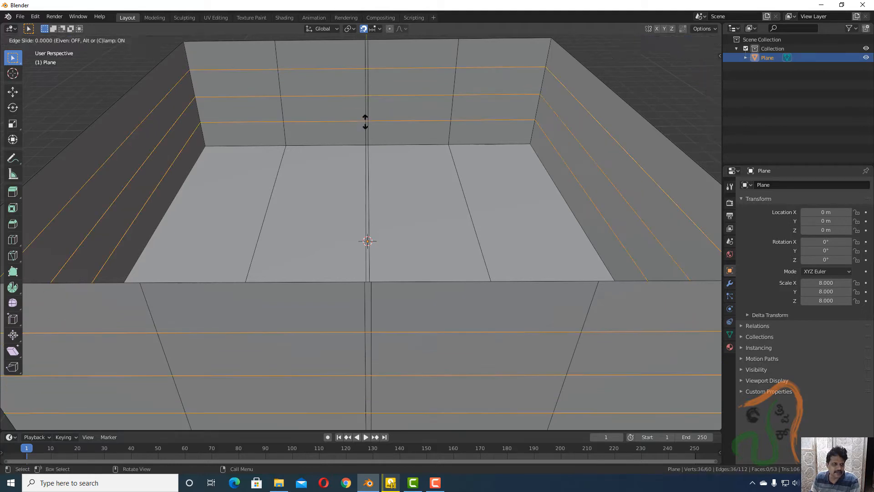
right_click(365, 122)
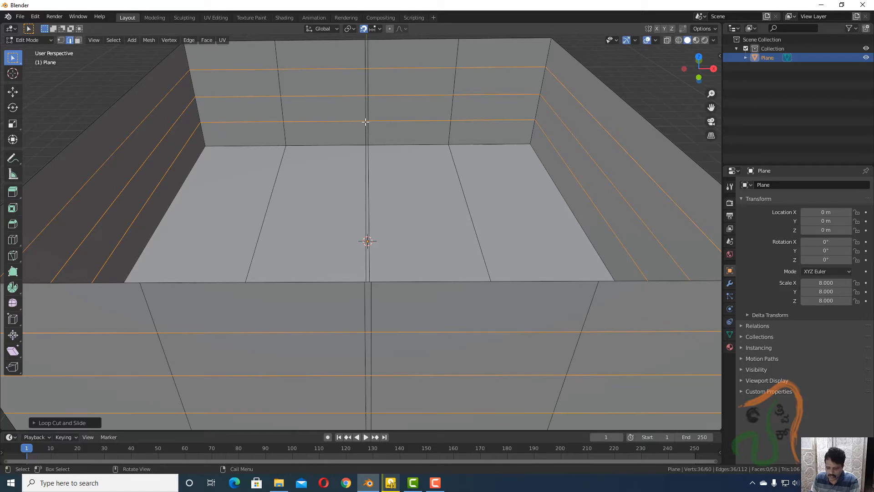
key(ctrl+b)
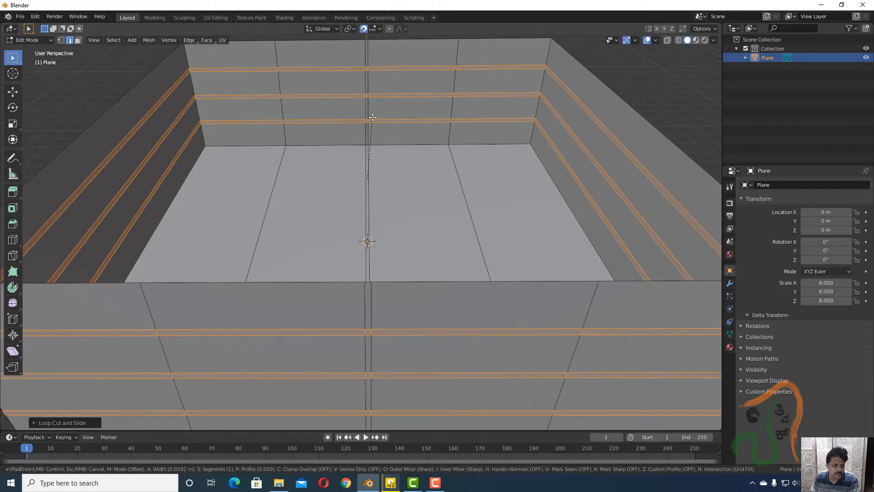
click(372, 117)
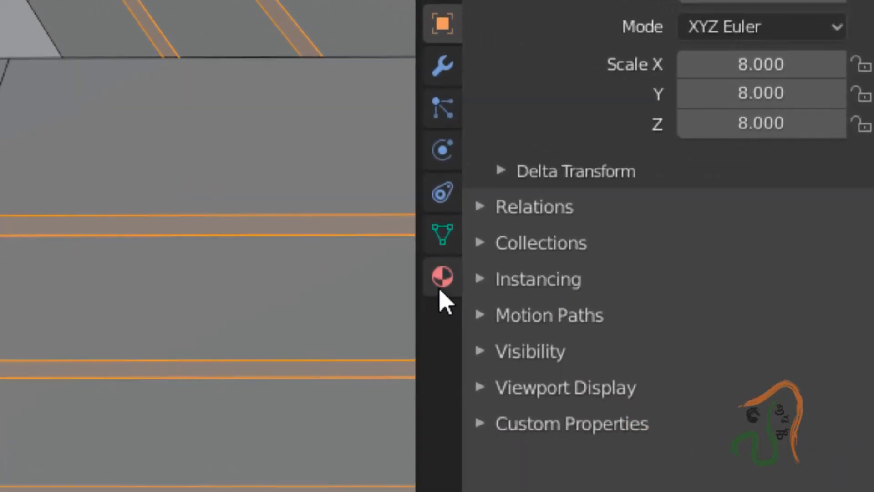
Create a first material for the room mesh and name it wALL_MAIN_MATERIAL.
click(440, 287)
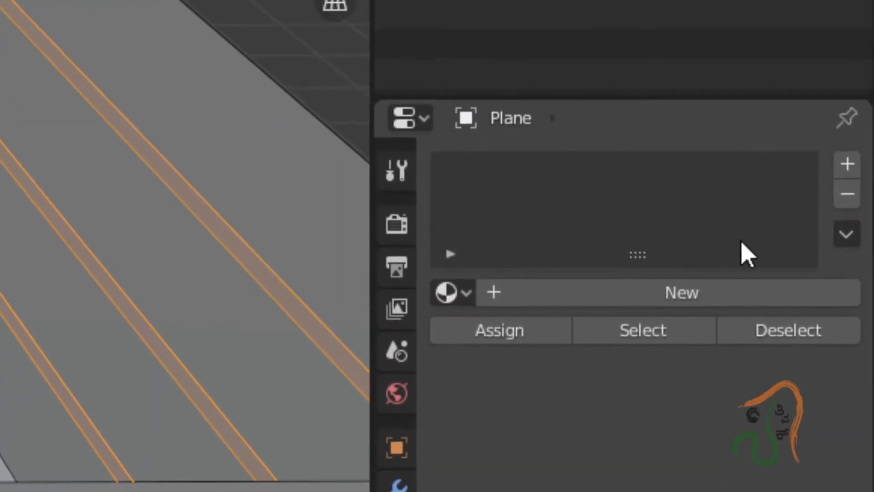
click(620, 300)
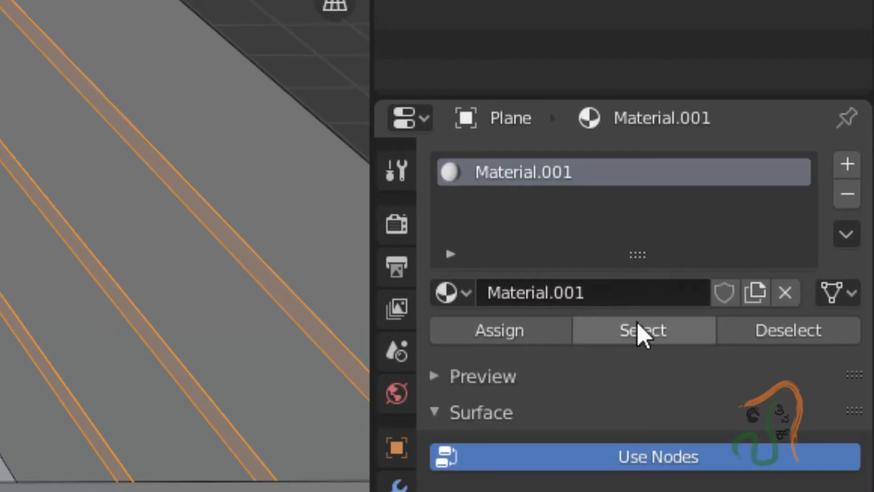
click(596, 294)
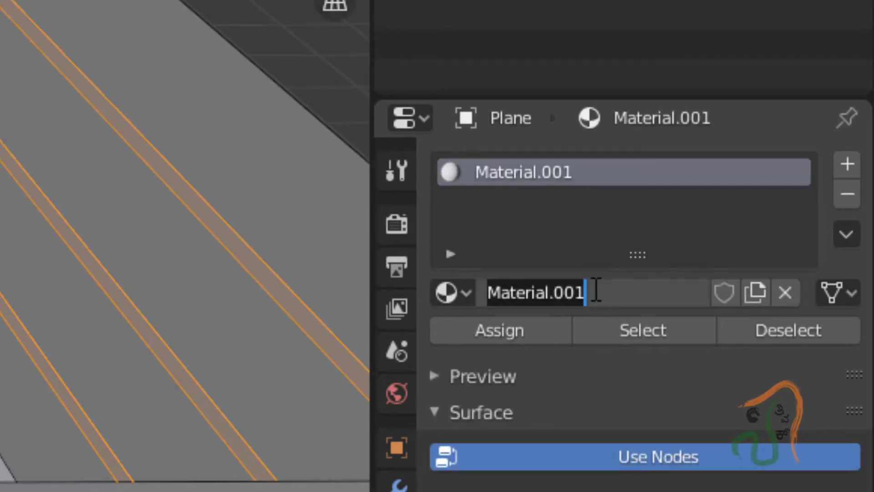
text(w)
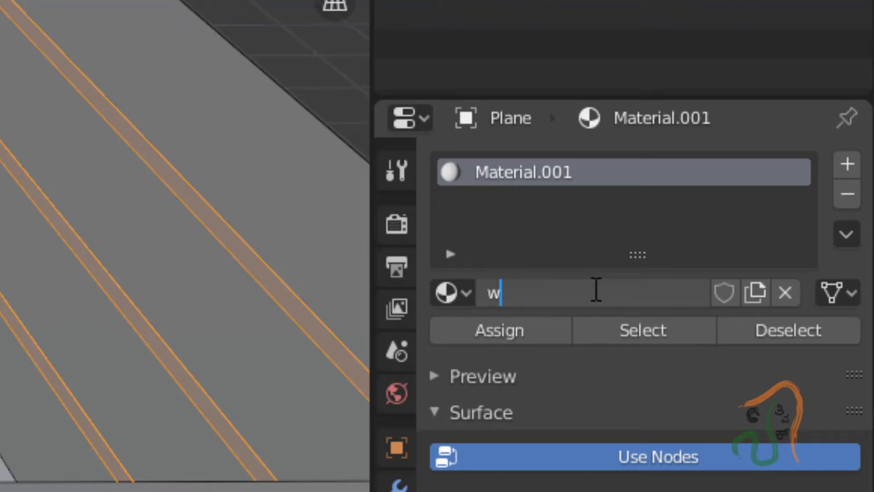
text(ALL_MAIN)
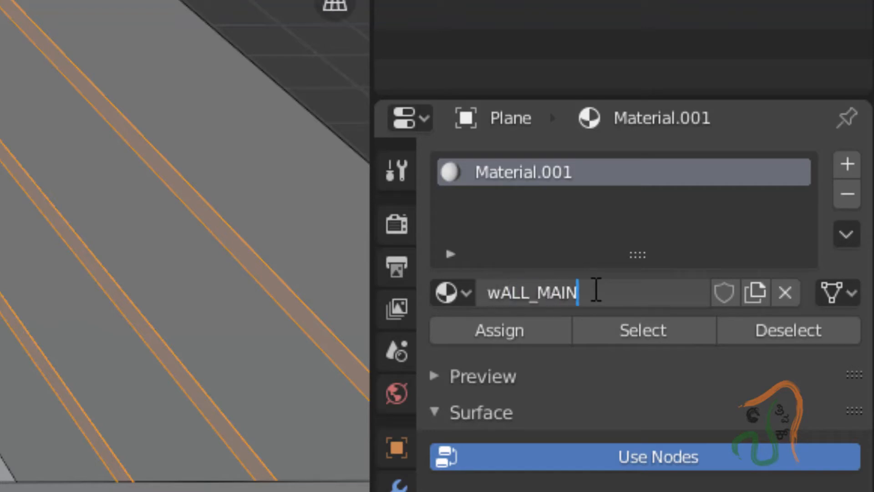
text(_MATERIAL)
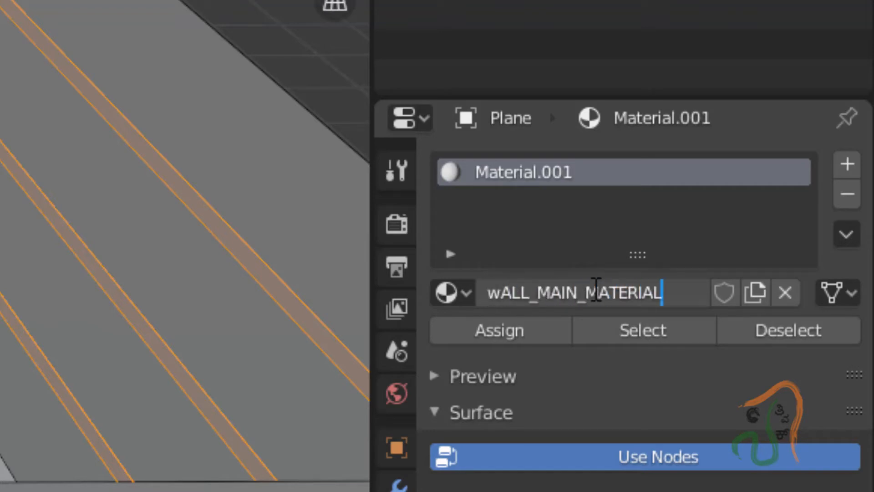
key(Return)
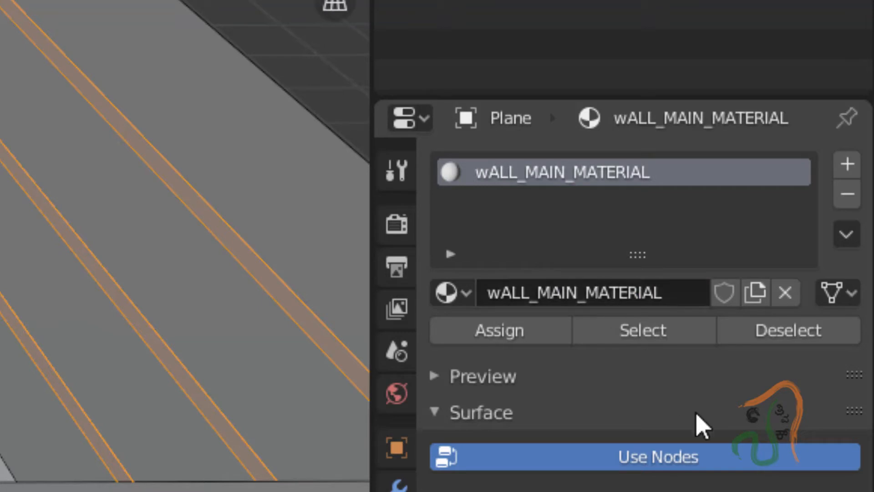
Correct the capitalisation of the material's name to Wall_Main_Material.
click(666, 299)
click(683, 294)
drag(616, 284, 345, 302)
text(Wall)
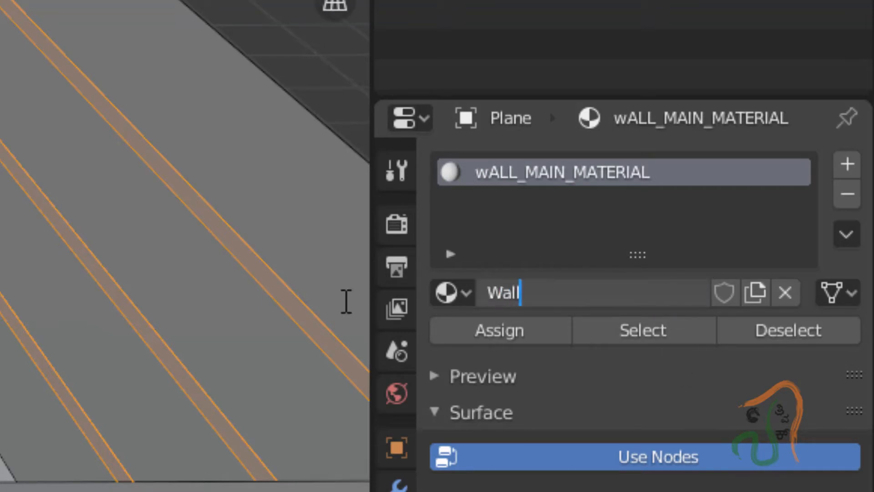
text(_Main_mater)
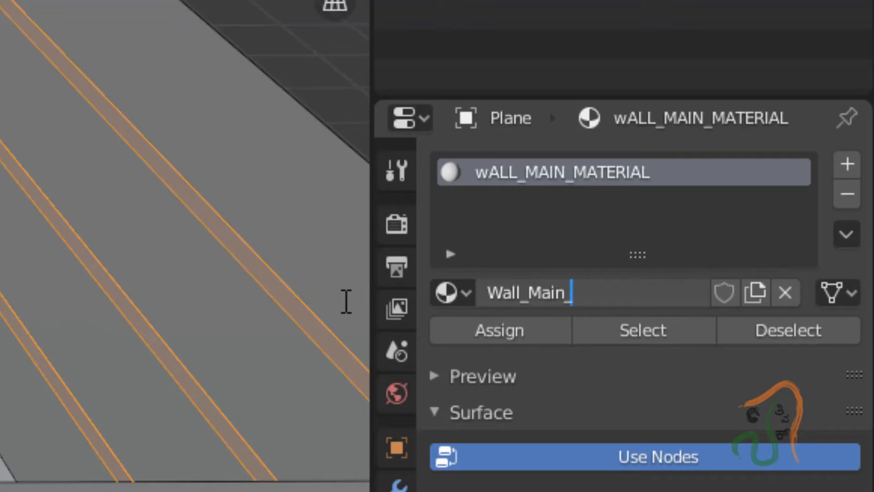
key(BackSpace)
key(BackSpace)
key(BackSpace)
key(BackSpace)
key(BackSpace)
text(Material)
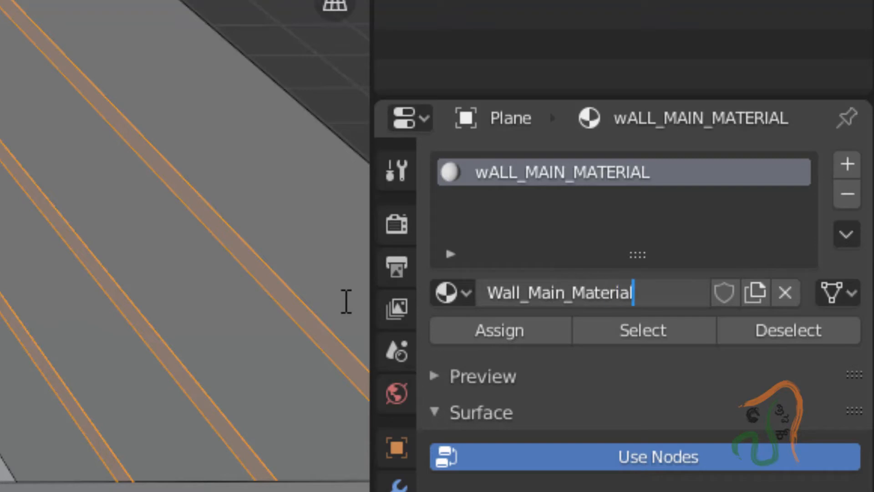
key(Return)
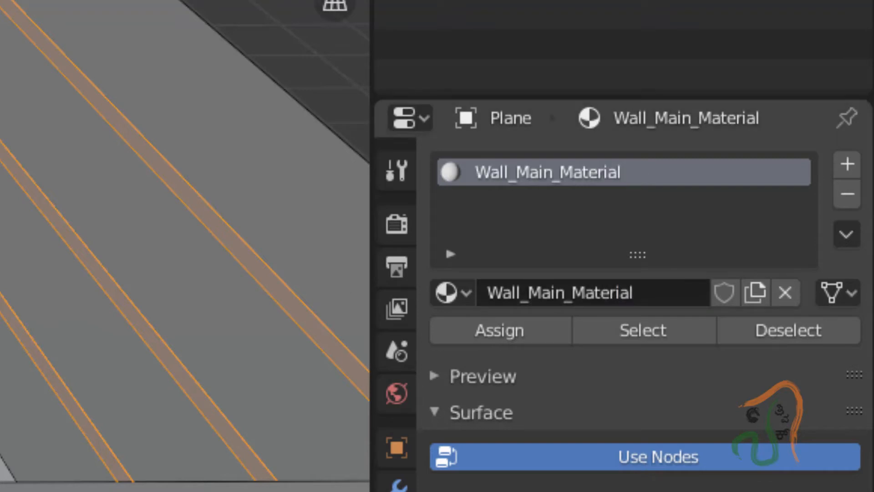
Show the model in Material Preview shading and darken the base color of Wall_Main_Material to a grey with an HSV value of 0.313.
click(780, 472)
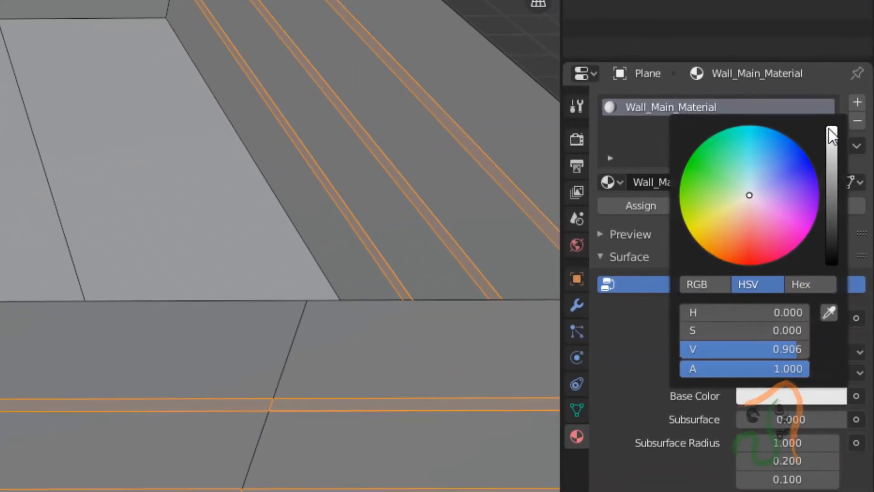
drag(833, 135, 832, 203)
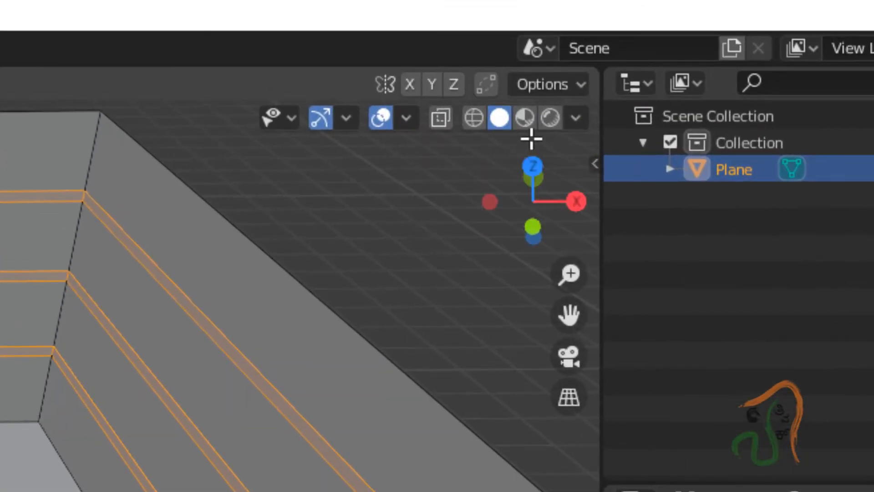
click(527, 119)
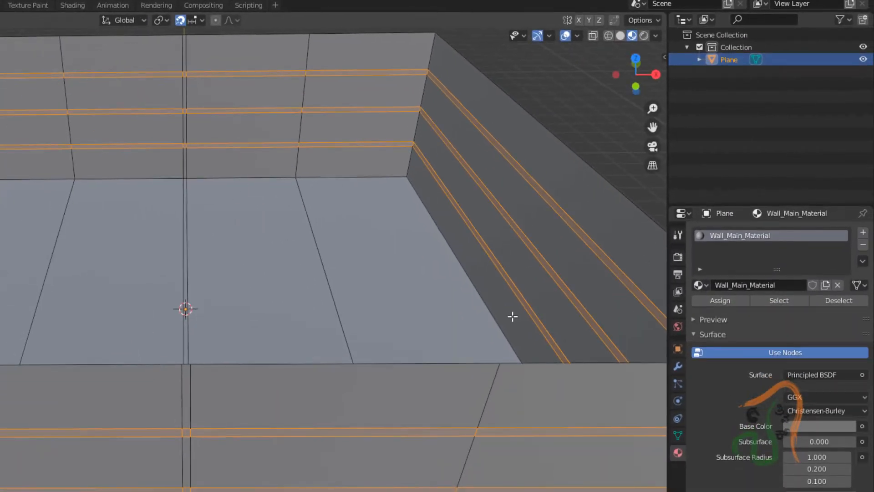
click(825, 426)
drag(845, 297, 845, 310)
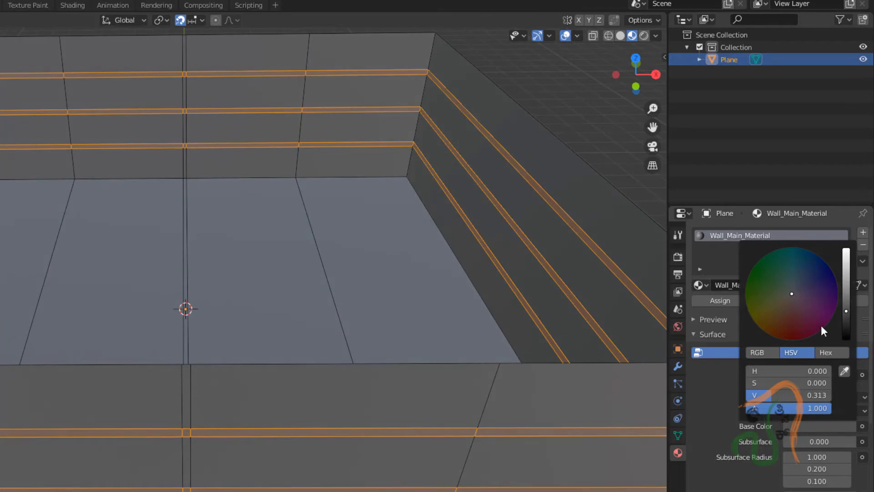
Add a second material named Wall_Bevel_material and assign it to the selected bevelled strips around the walls.
click(863, 232)
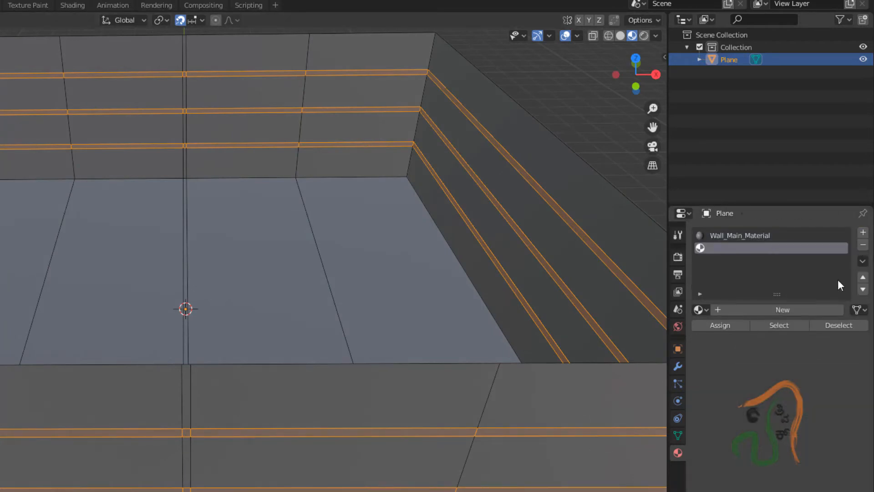
click(766, 310)
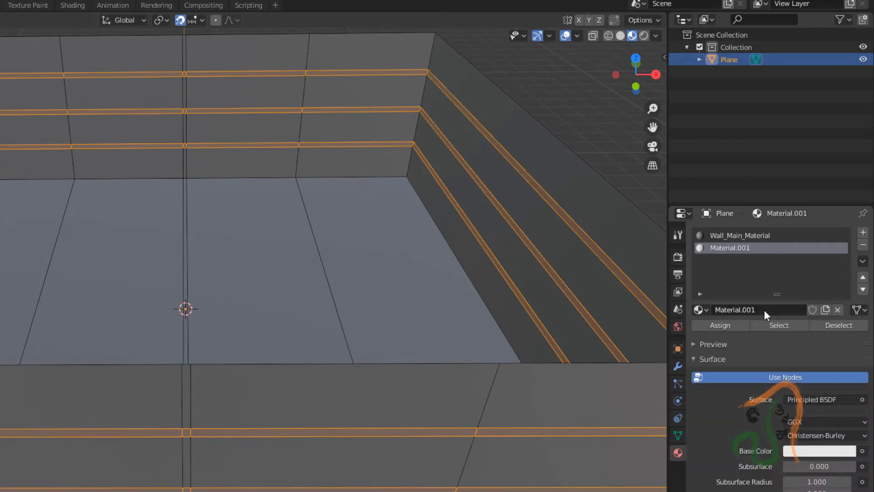
click(764, 310)
text(Wall_Beve)
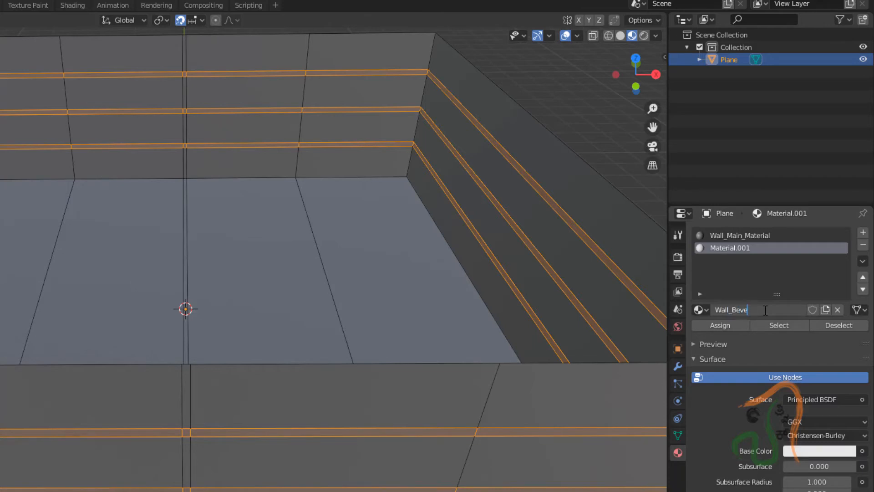
text(l_material)
key(Return)
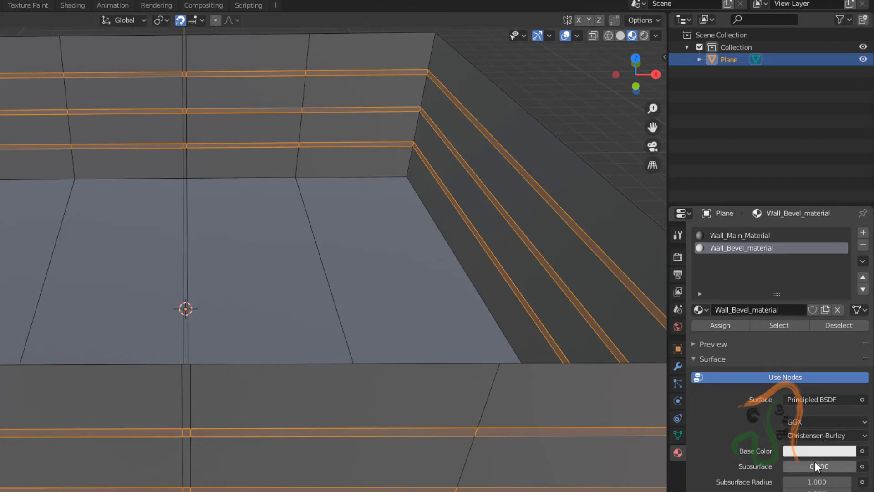
click(717, 328)
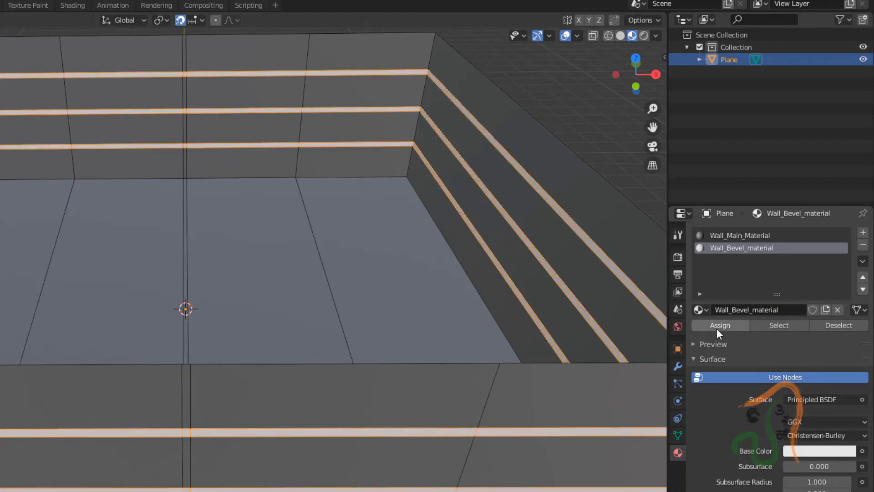
mouse_move(377, 264)
middle_down()
mouse_move(376, 247)
mouse_move(345, 263)
mouse_move(394, 273)
mouse_move(420, 258)
mouse_move(364, 261)
middle_up()
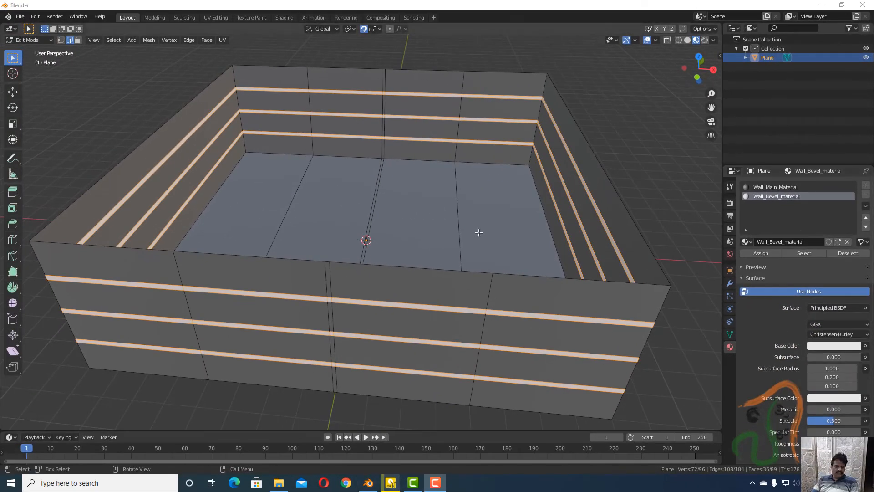
Select all faces of the room's floor, including the narrow strip between the two middle cuts.
click(177, 6)
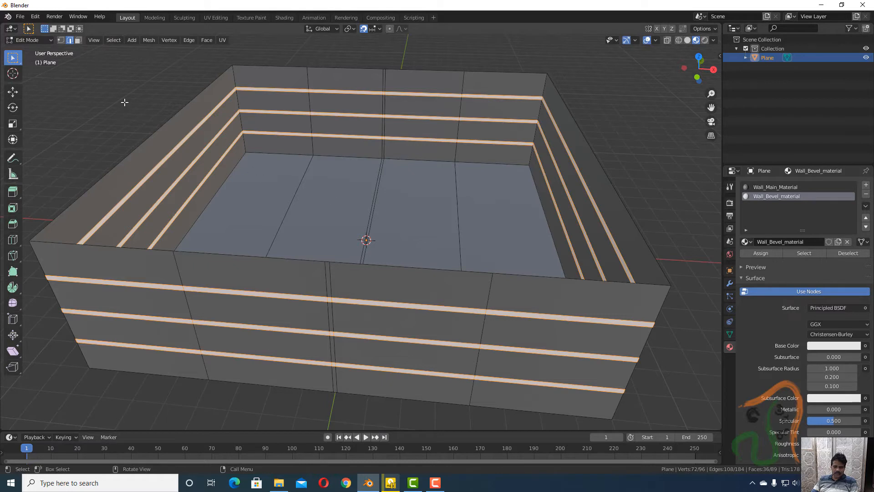
key(3)
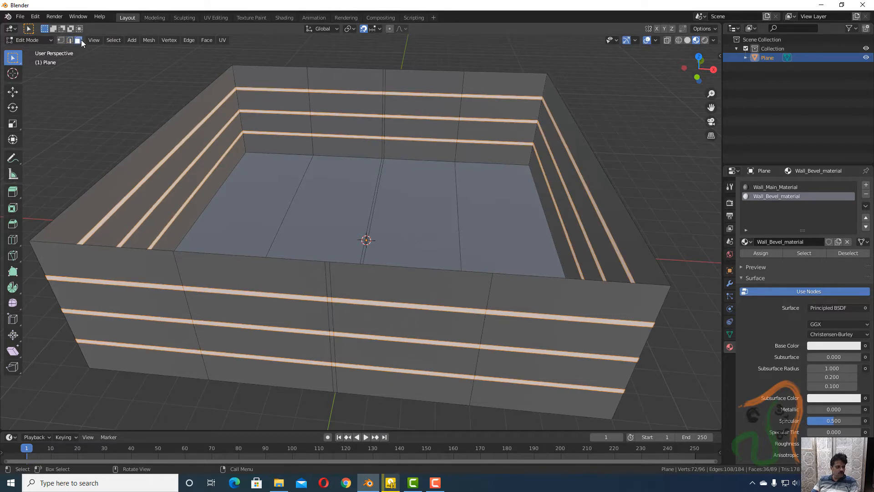
click(258, 206)
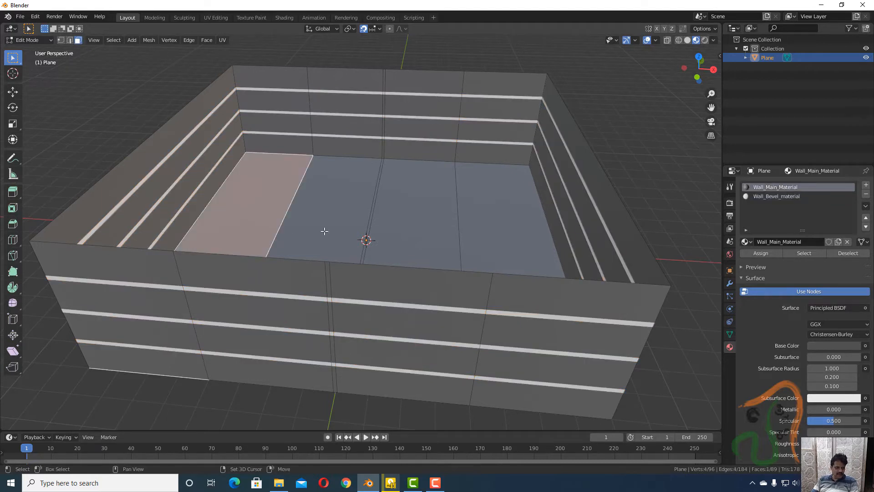
shift+click(334, 213)
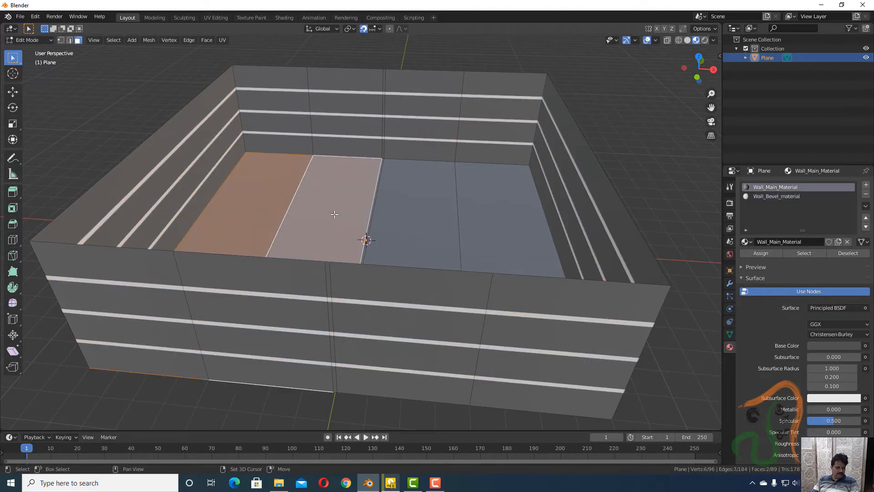
shift+click(414, 225)
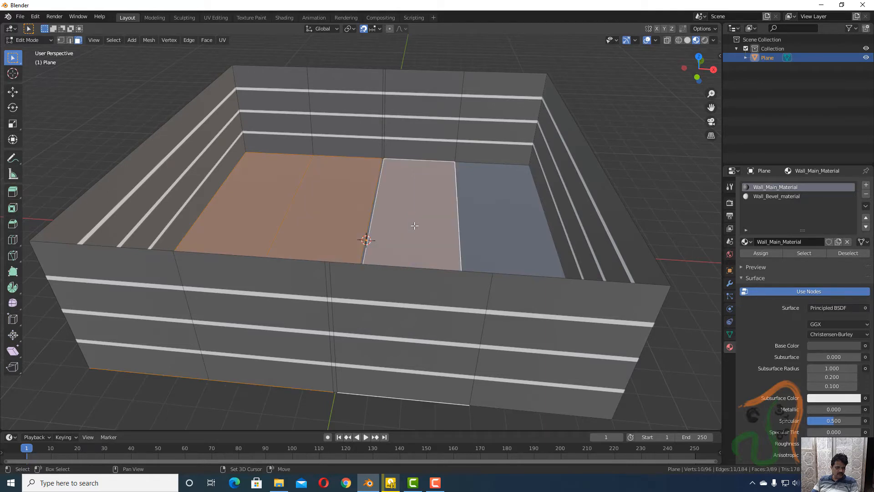
shift+click(502, 232)
scroll(397, 235, up, 2)
scroll(397, 235, down, 4)
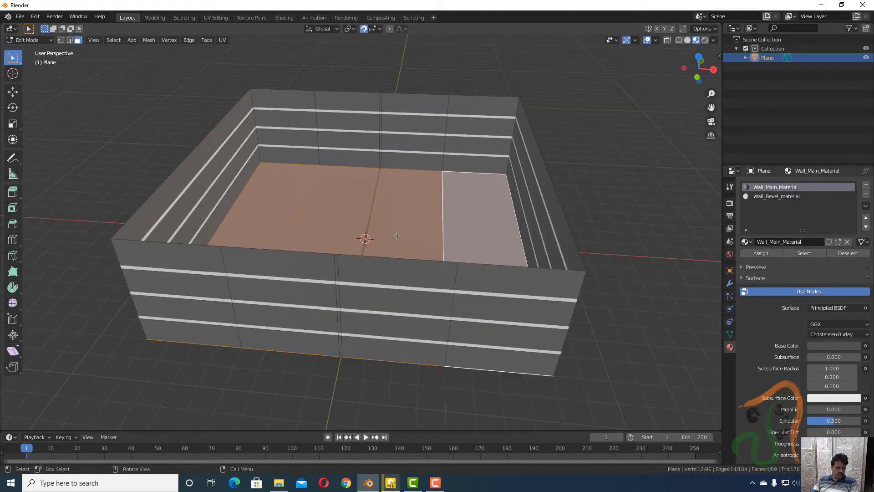
scroll(397, 236, up, 5)
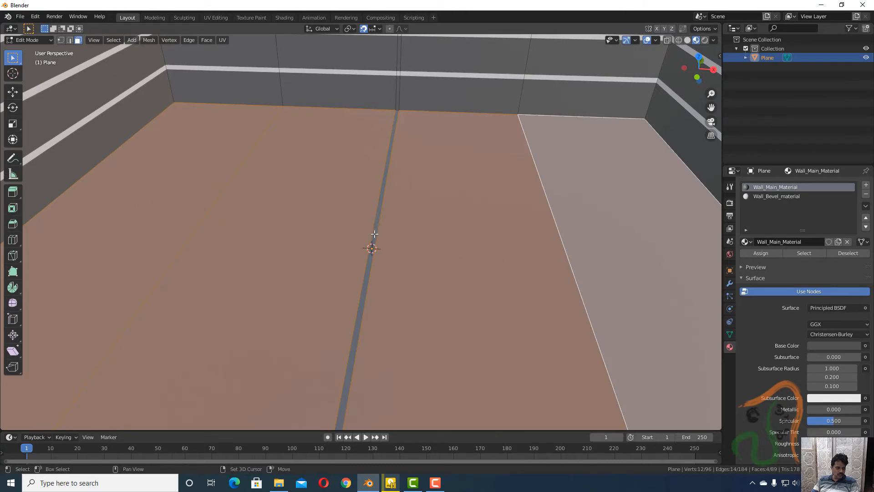
shift+click(375, 234)
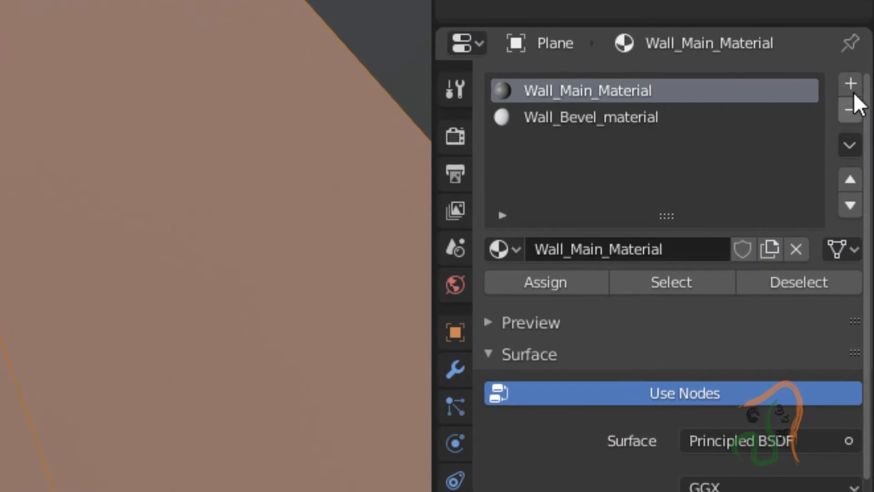
Add a third material to the room mesh and name it Floor_Material.
click(855, 87)
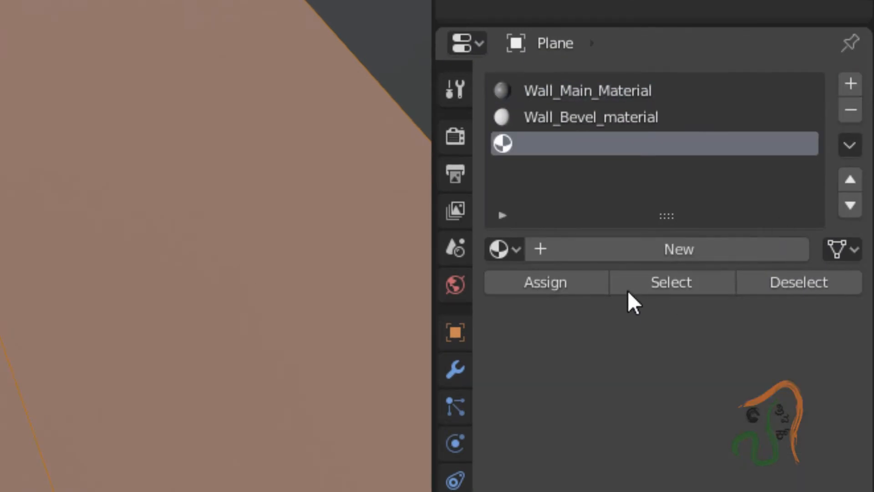
click(647, 252)
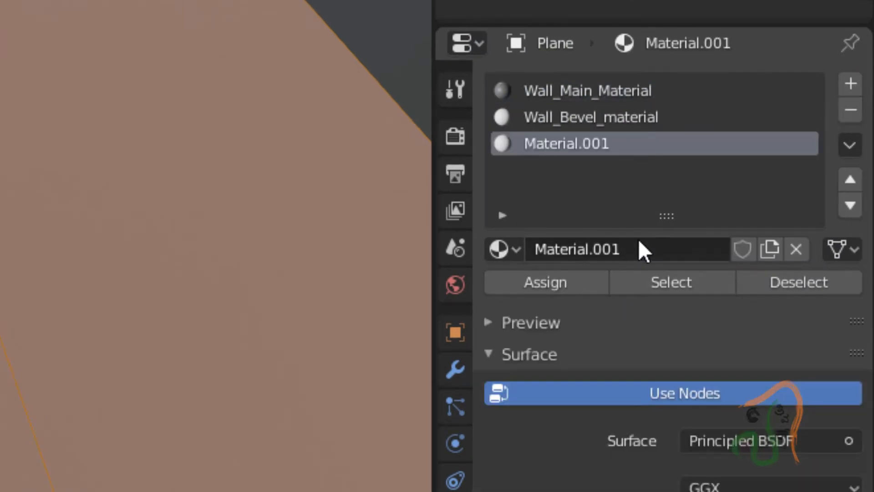
click(639, 244)
text(Floor_)
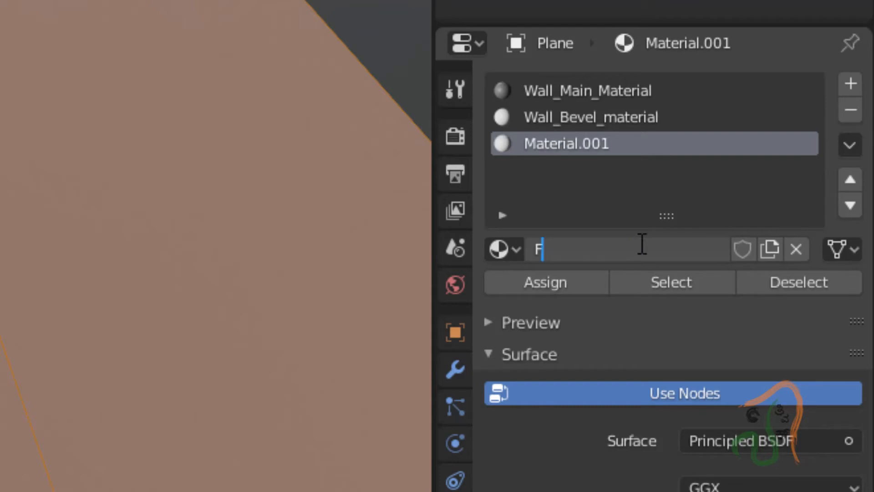
text(Material)
key(Return)
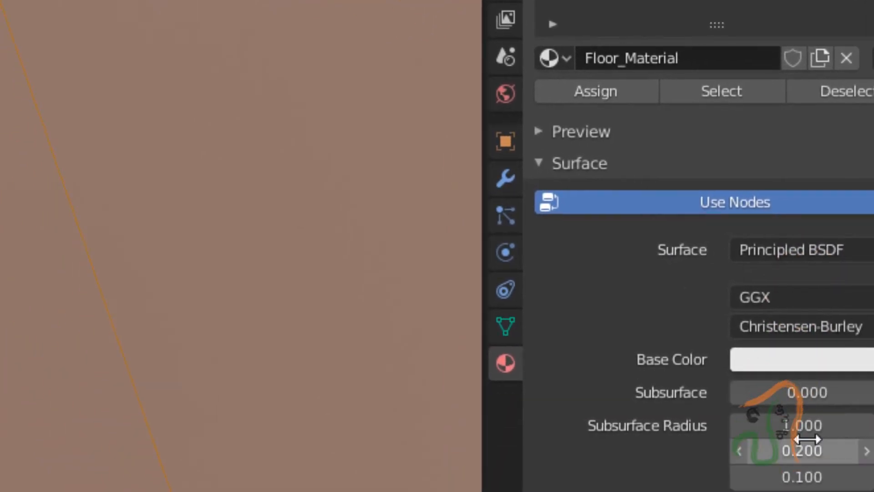
Set Floor_Material's base color to purple with HSV 0.807, 0.953, 0.580 and assign the material to the selected floor faces.
click(826, 362)
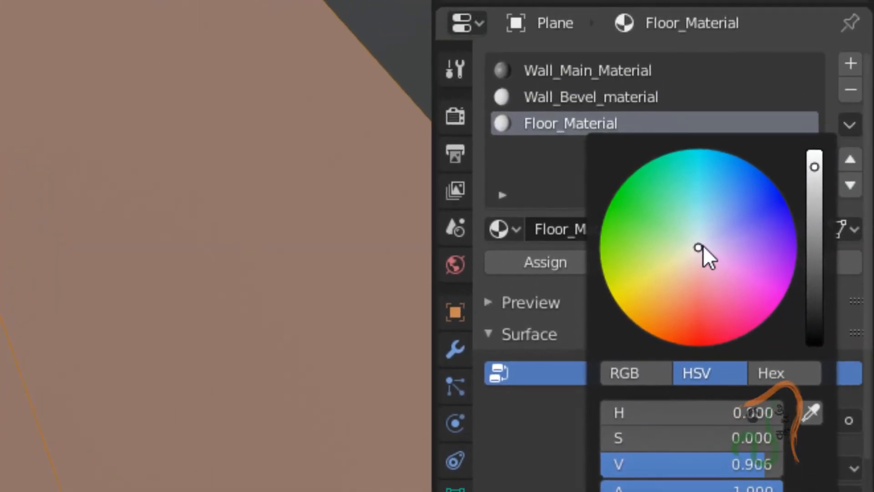
drag(703, 246, 779, 305)
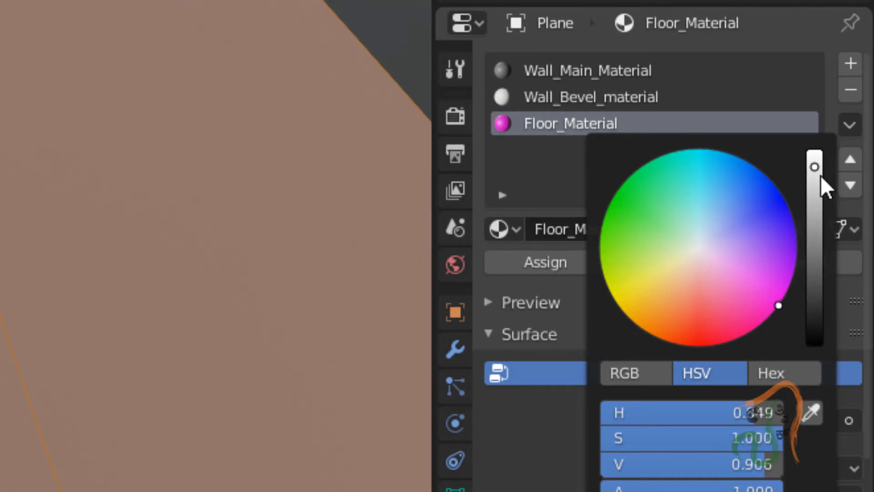
drag(814, 168, 814, 231)
click(772, 309)
drag(772, 309, 787, 280)
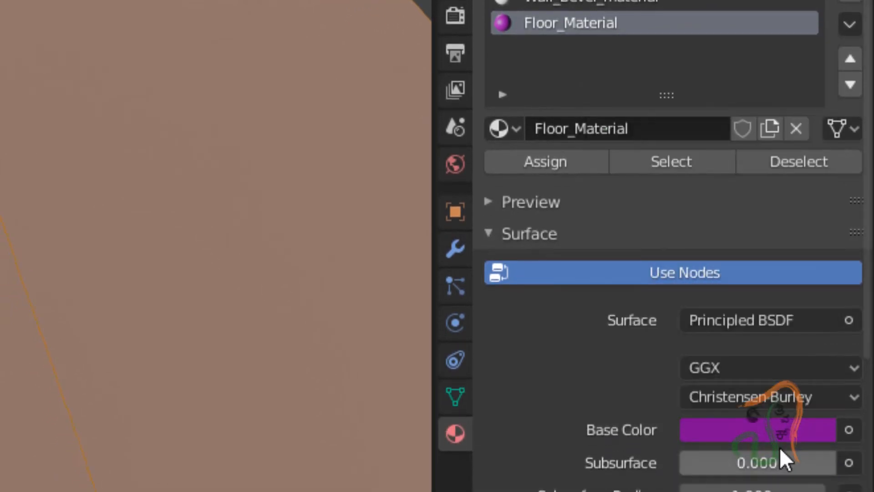
click(557, 168)
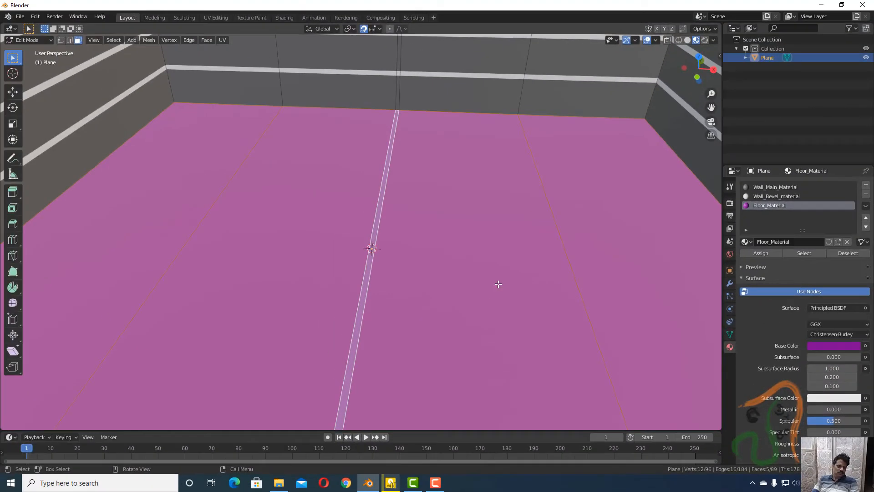
Darken Floor_Material's base color to an HSV value of 0.447 and clear the face selection.
scroll(269, 273, down, 1)
scroll(269, 273, up, 1)
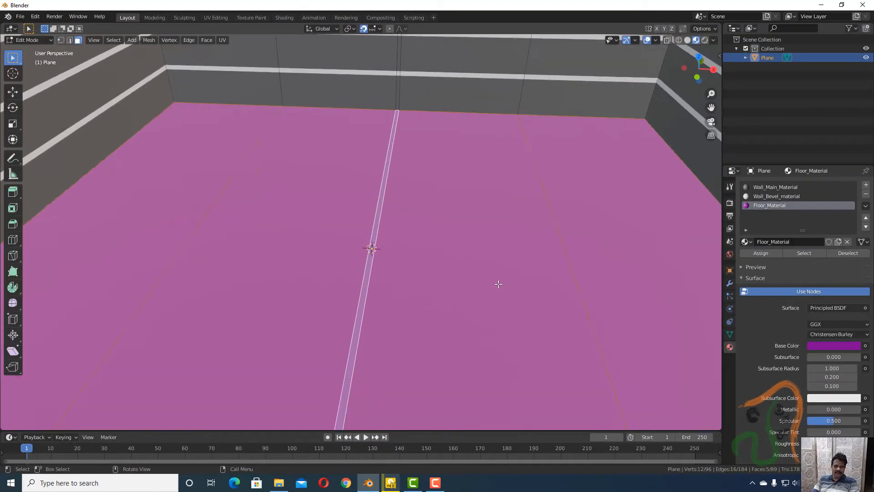
click(847, 345)
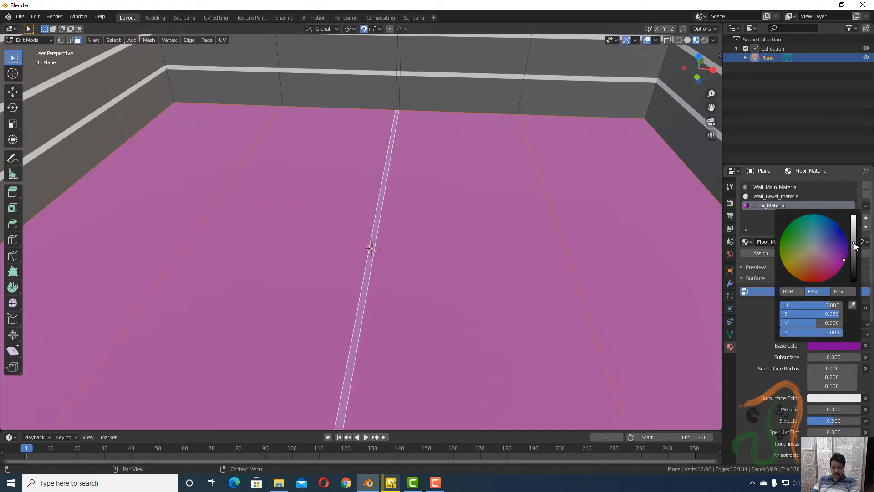
mouse_move(853, 242)
mouse_down()
mouse_move(853, 269)
mouse_move(853, 252)
mouse_up()
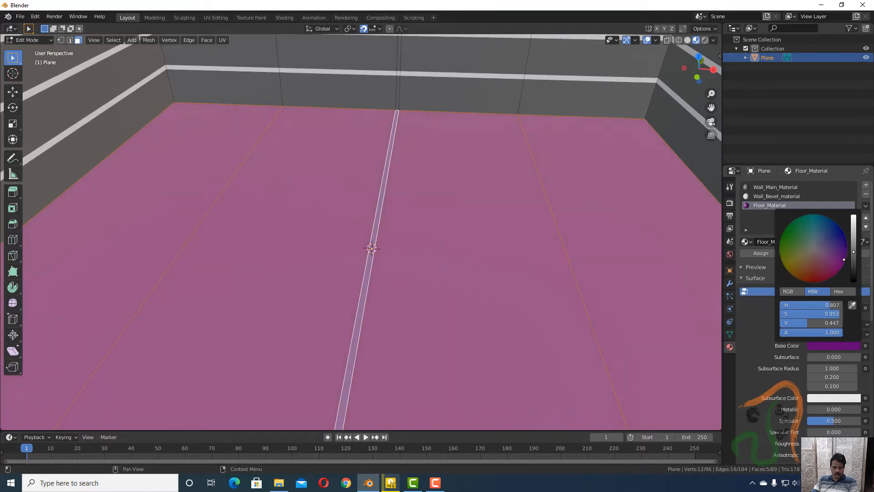
click(581, 255)
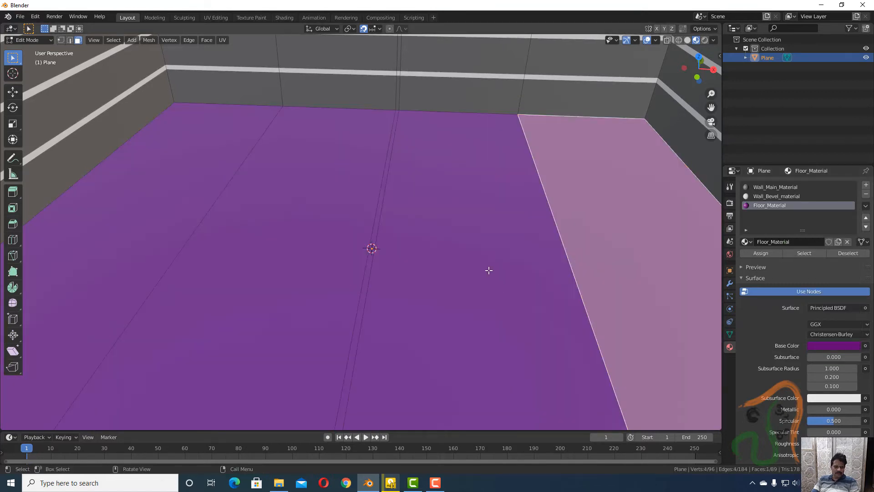
scroll(480, 273, down, 4)
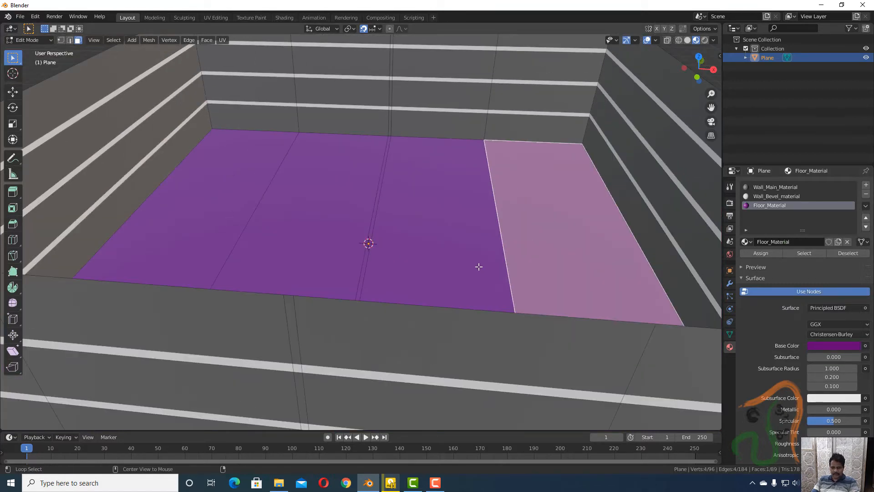
key(alt+a)
mouse_move(388, 275)
middle_down()
mouse_move(415, 249)
mouse_move(371, 283)
mouse_move(384, 279)
middle_up()
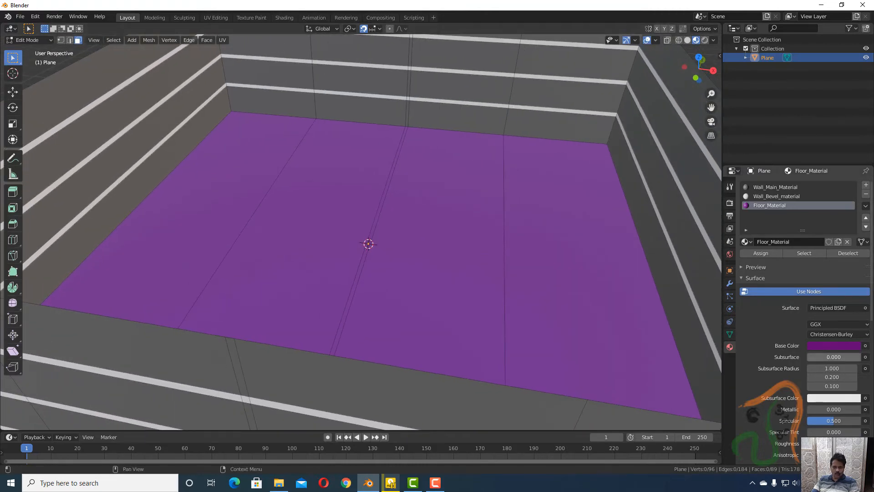
Change Floor_Material's base color to a very dark plum with hue 0.874 and saturation 1.000, and leave no faces selected.
click(817, 350)
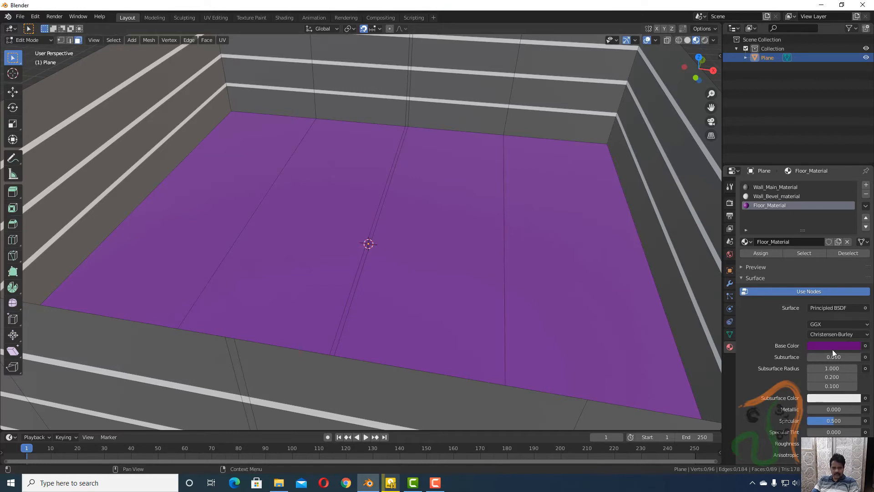
click(832, 349)
drag(842, 261, 819, 252)
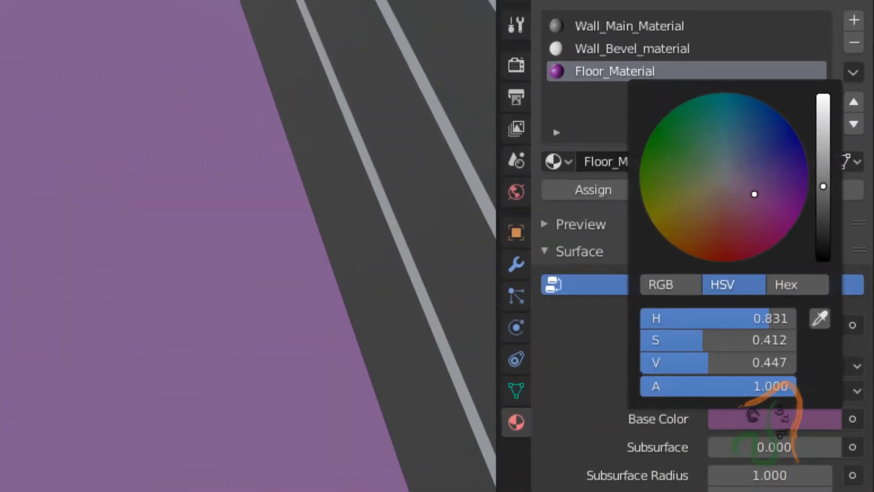
mouse_move(723, 173)
mouse_down()
mouse_move(716, 174)
mouse_move(730, 179)
mouse_move(712, 170)
mouse_up()
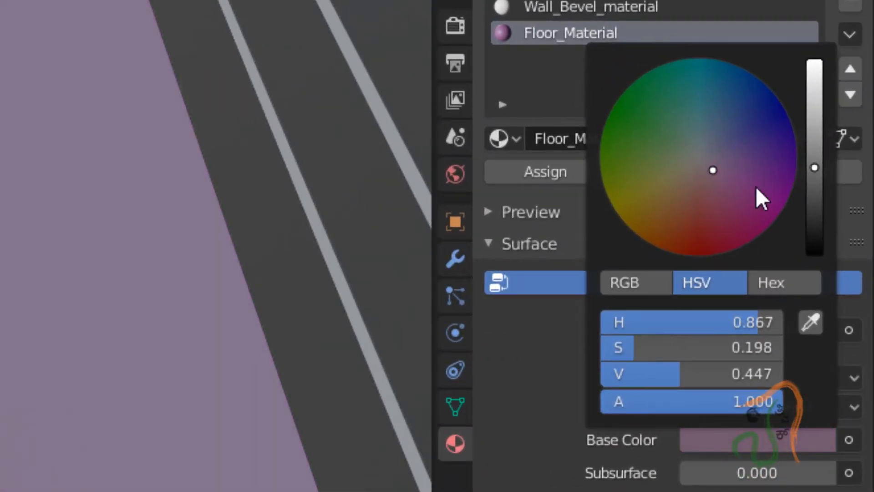
drag(815, 168, 813, 196)
drag(716, 176, 769, 226)
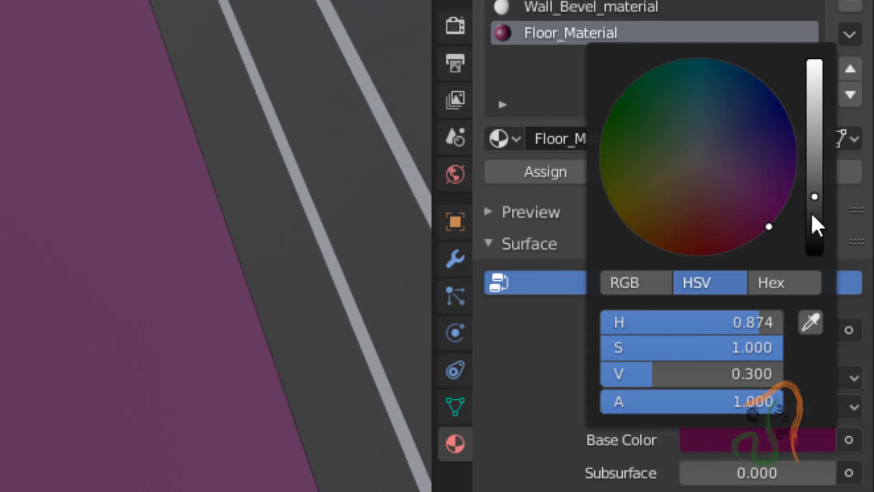
drag(819, 209, 814, 221)
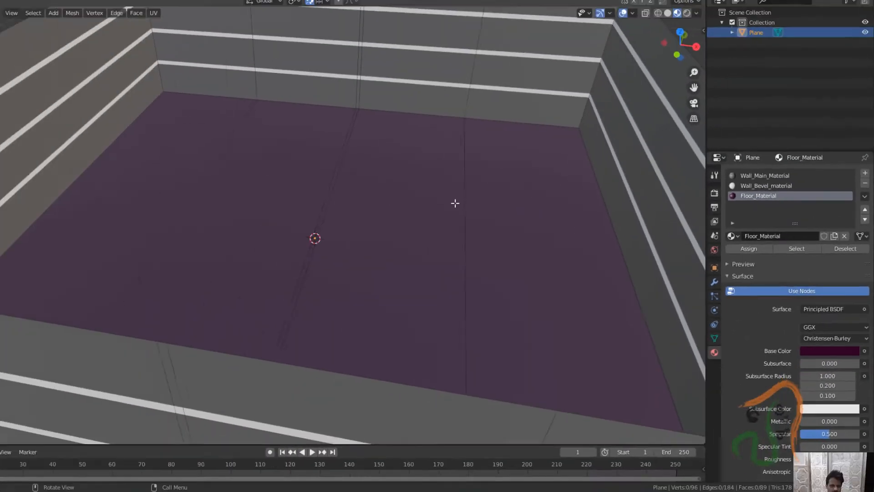
click(495, 211)
click(556, 256)
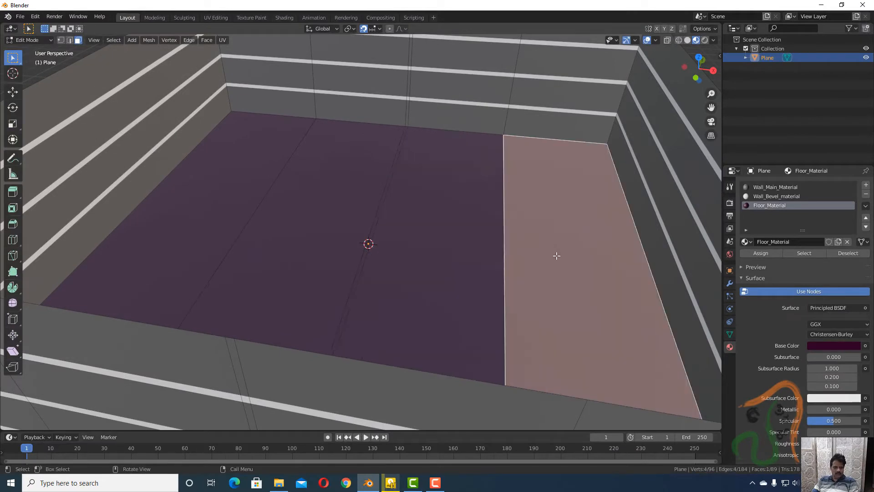
click(458, 243)
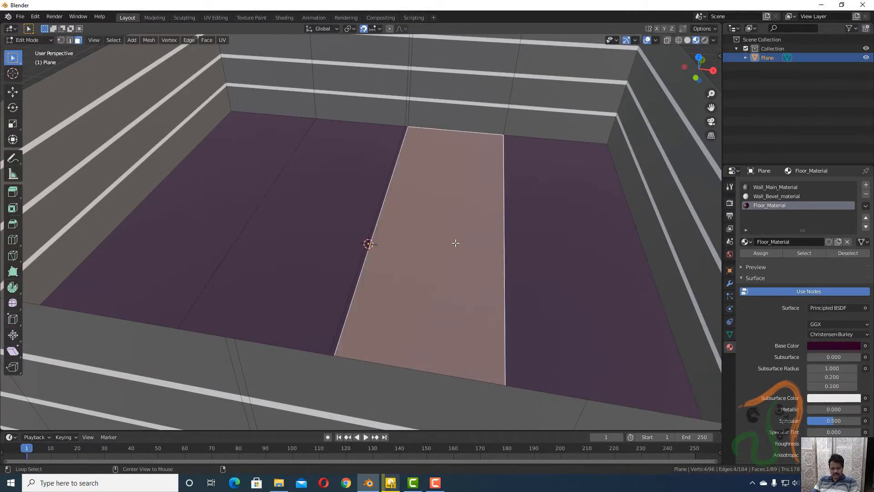
key(alt+a)
Add a centred vertical loop cut between the back wall's left cut and its central strip, and bevel it to about 0.007 m.
middle_drag(452, 243, 475, 238)
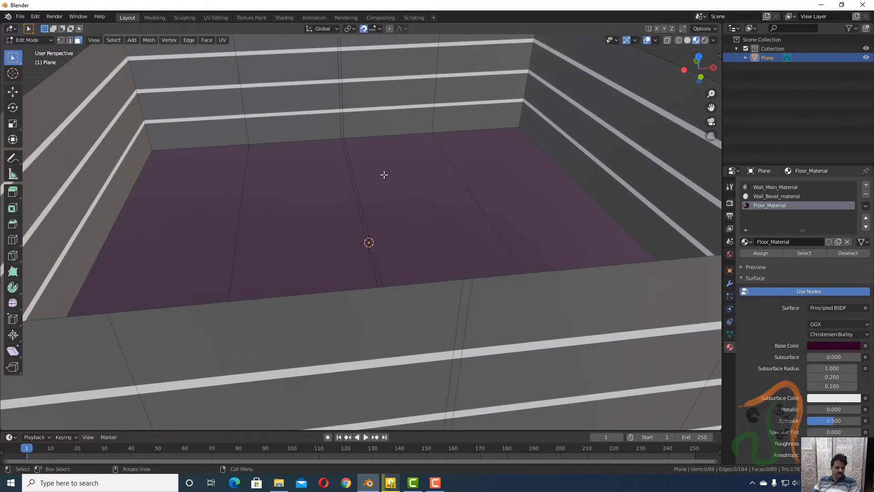
middle_drag(385, 174, 378, 178)
scroll(378, 178, up, 4)
middle_drag(378, 141, 378, 108)
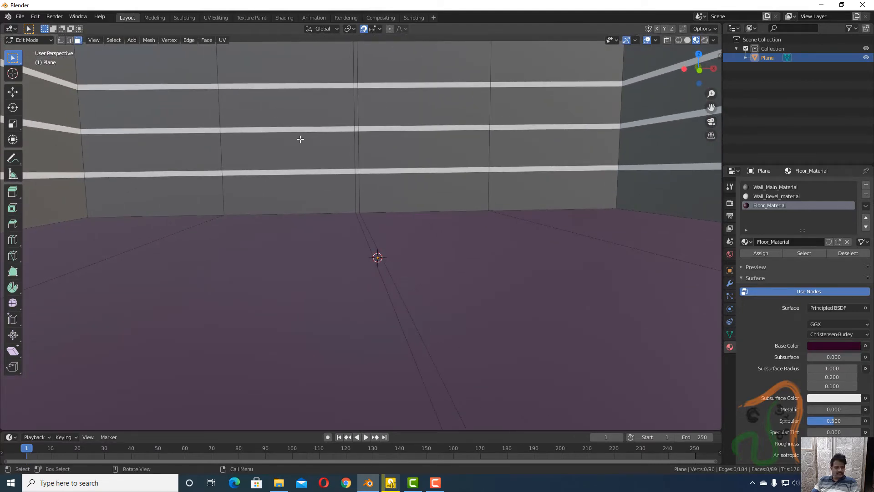
key(ctrl+r)
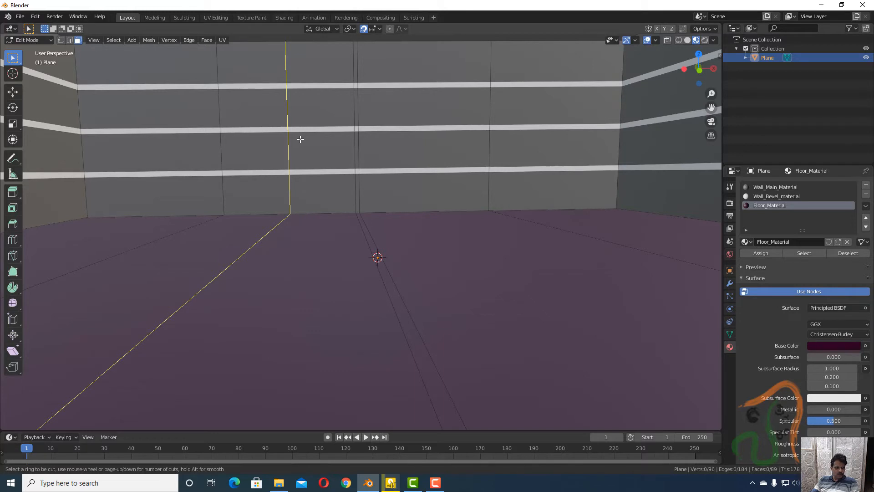
click(300, 139)
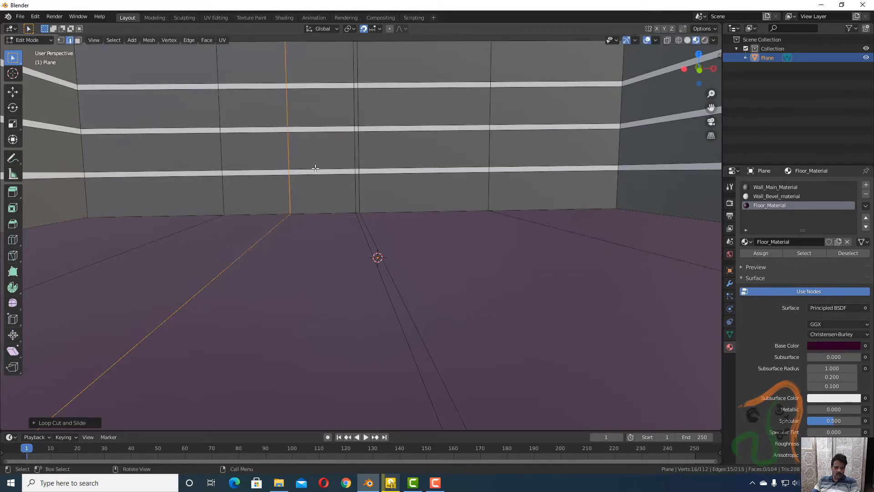
key(ctrl)
key(ctrl+b)
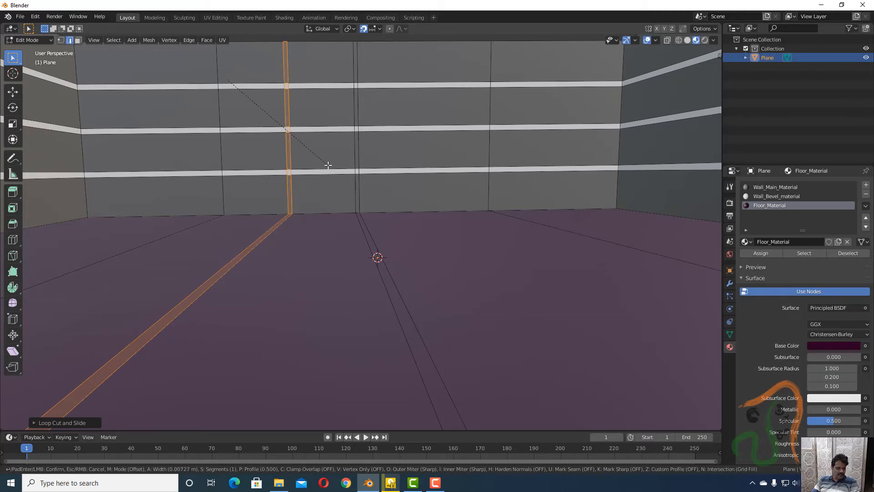
click(328, 165)
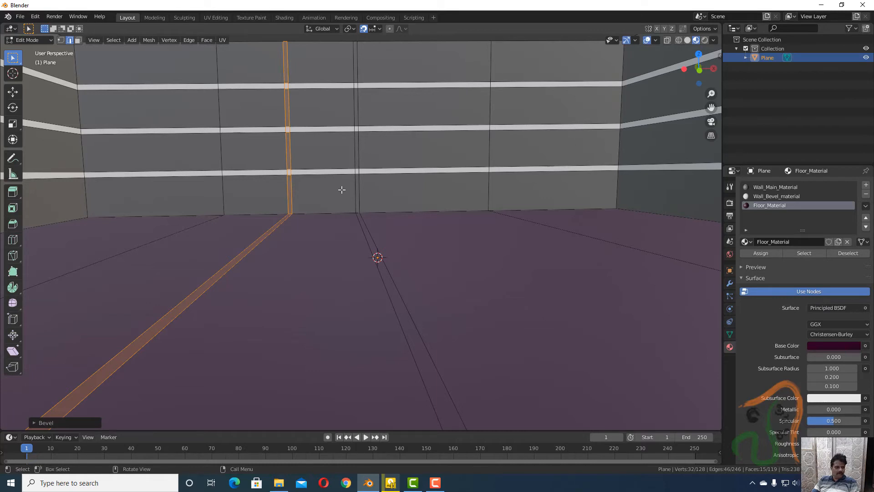
Extrude the six back-wall faces in the two lower rows flanking the new vertical strip about 0.25 m into the wall, including their white bands.
scroll(321, 180, up, 2)
middle_drag(310, 169, 296, 178)
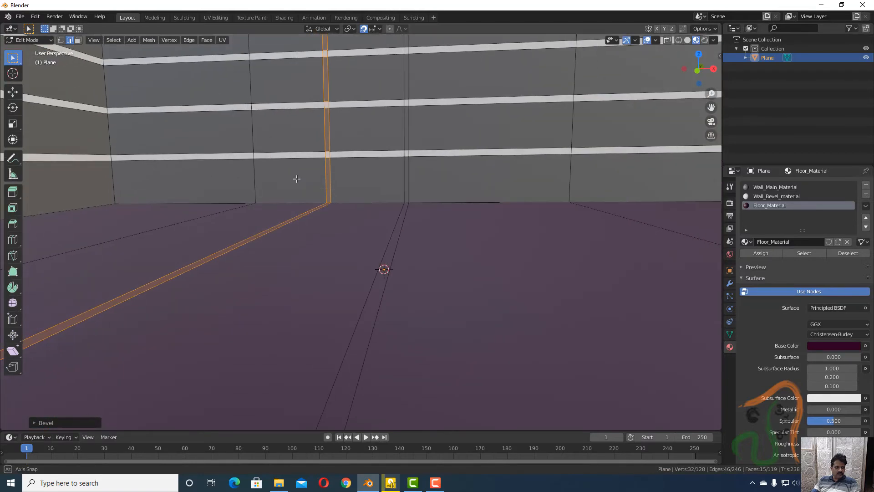
middle_drag(302, 146, 402, 345)
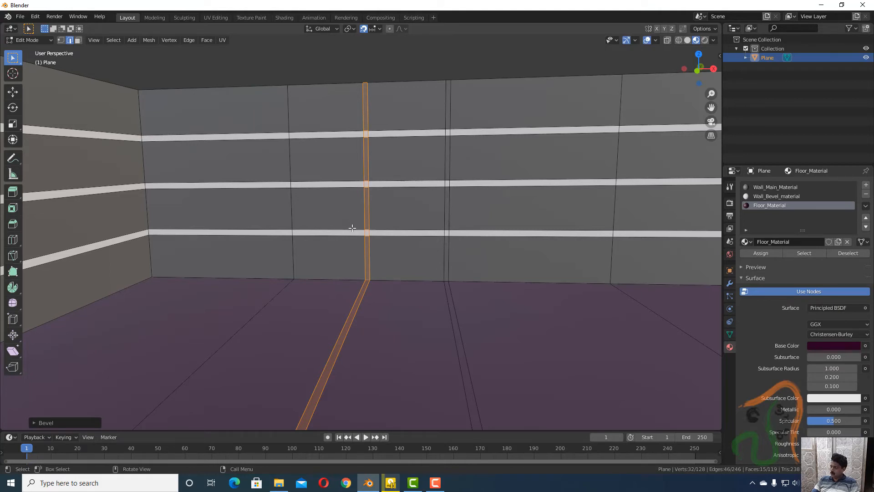
scroll(352, 228, up, 5)
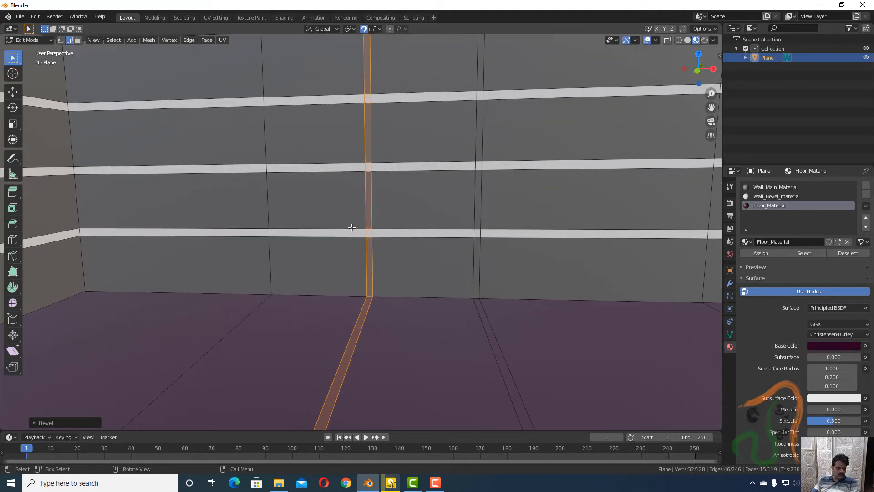
scroll(352, 227, up, 2)
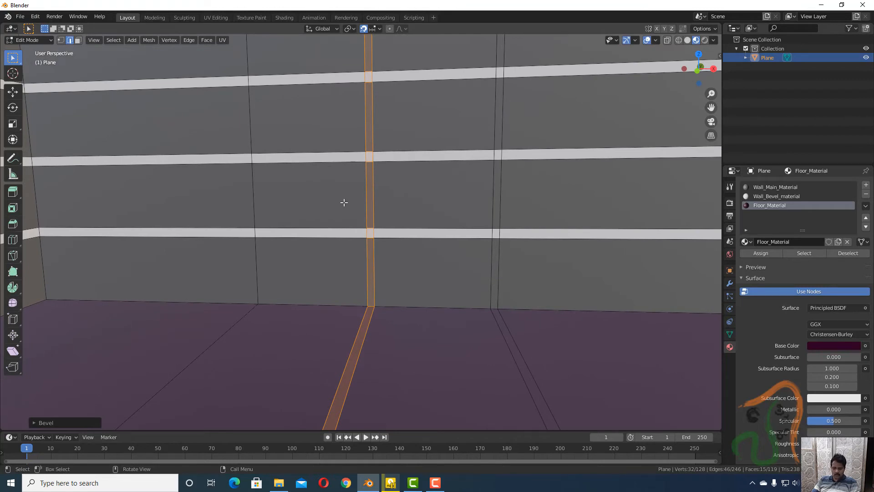
key(3)
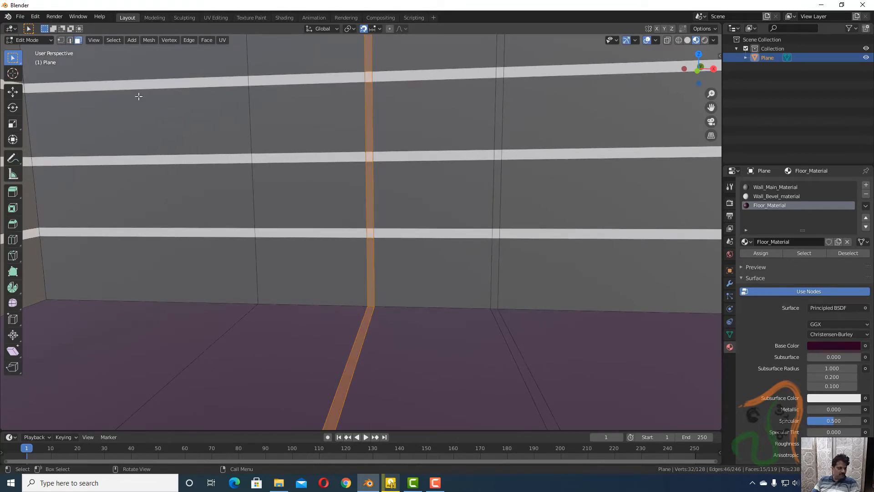
click(317, 194)
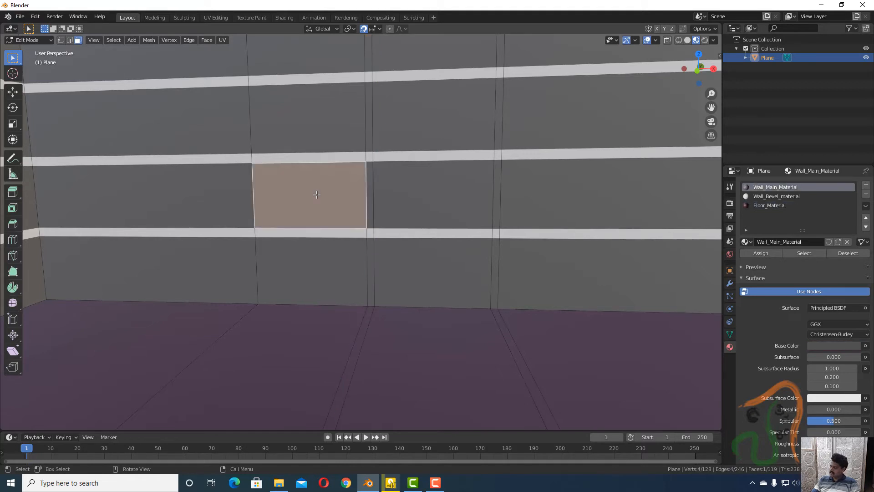
shift+click(413, 199)
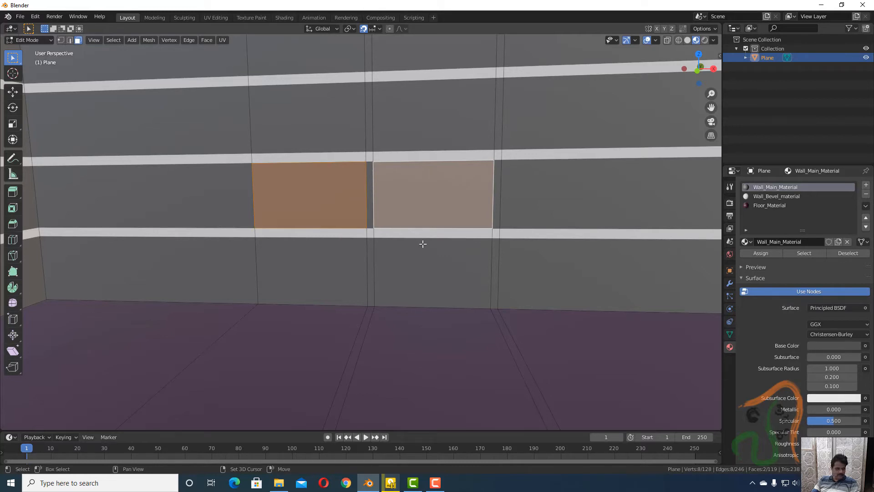
shift+click(426, 257)
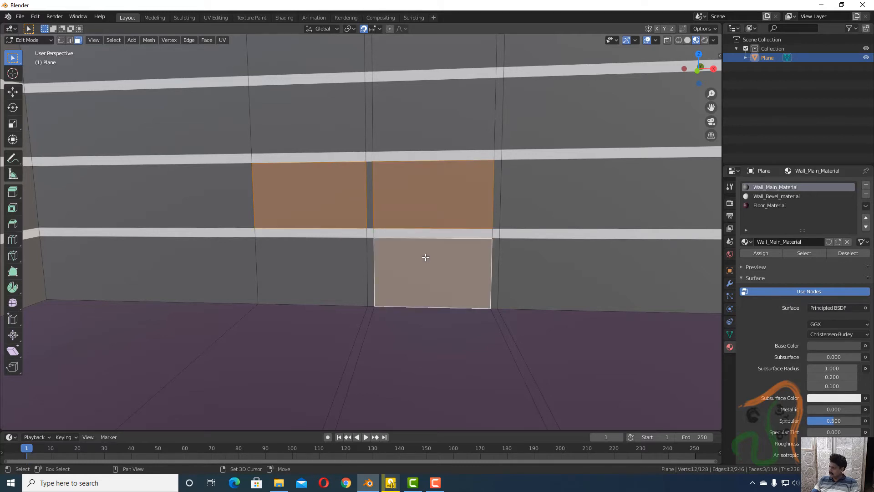
shift+click(423, 234)
shift+click(330, 234)
shift+click(331, 255)
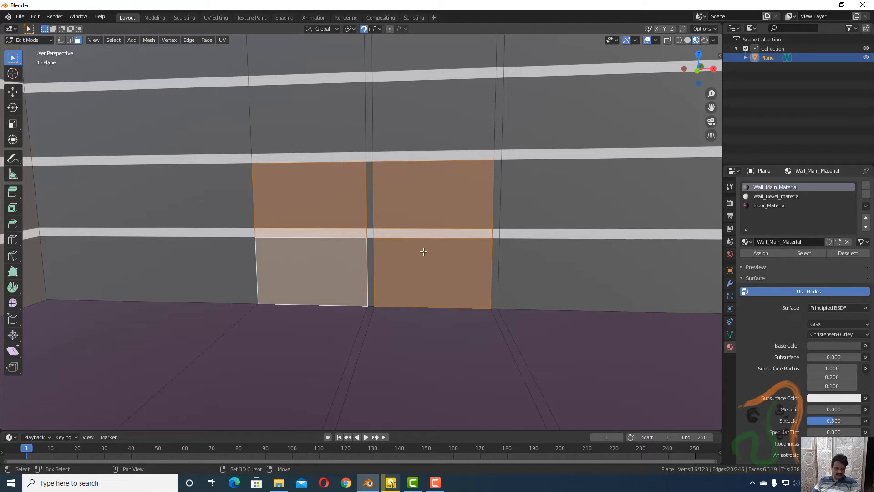
key(e)
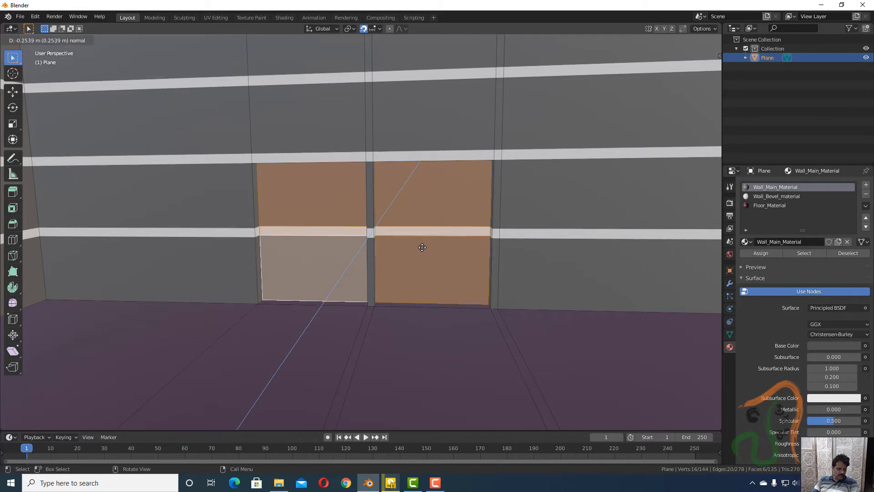
click(422, 247)
Select only the upper grey face in the left recess of the back wall.
scroll(392, 260, up, 2)
middle_drag(388, 259, 409, 261)
shift+middle_drag(245, 351, 388, 328)
shift+middle_drag(169, 319, 114, 330)
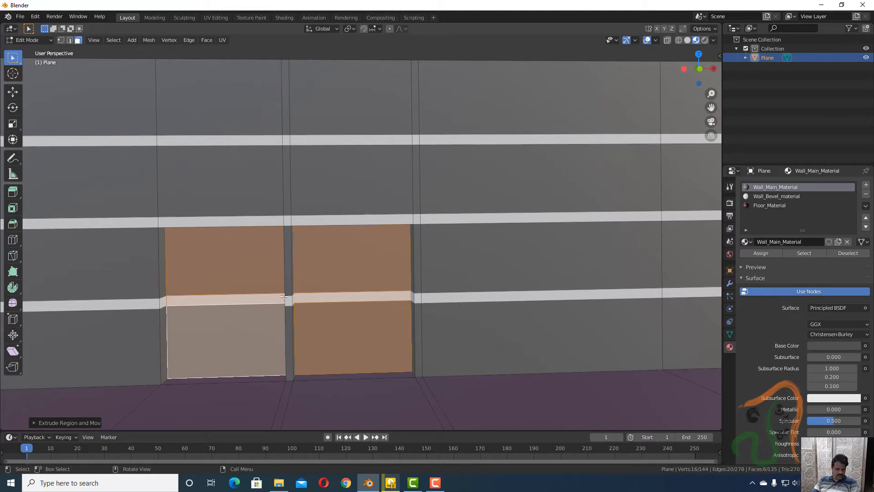
click(226, 257)
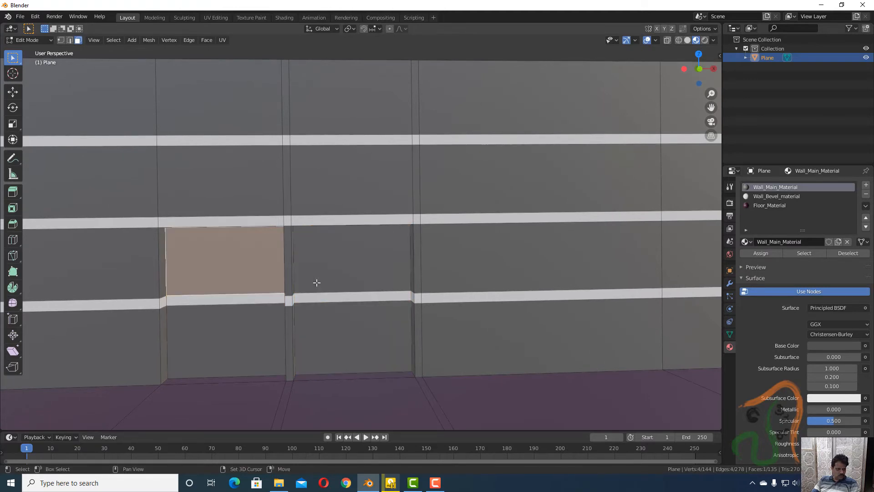
shift+click(340, 293)
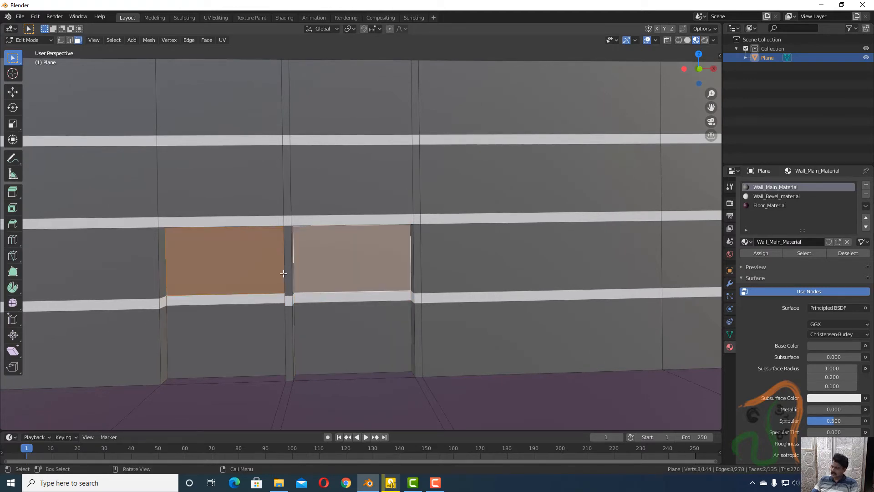
key(i)
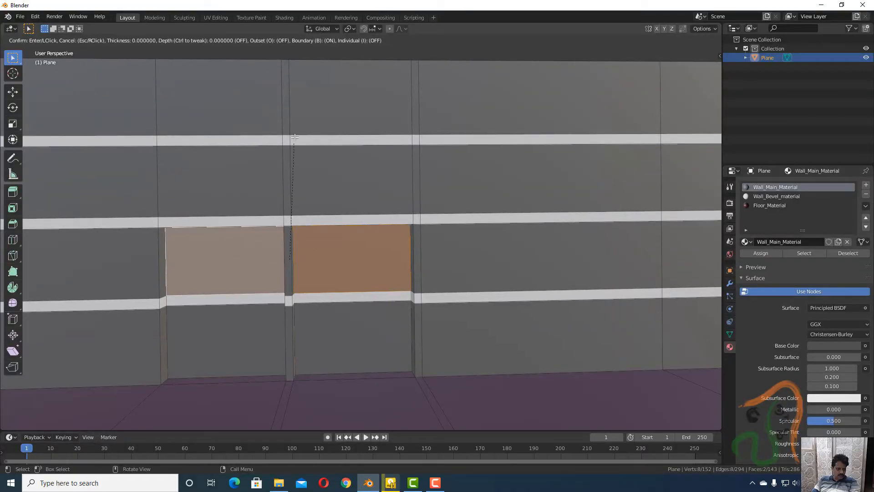
key(Escape)
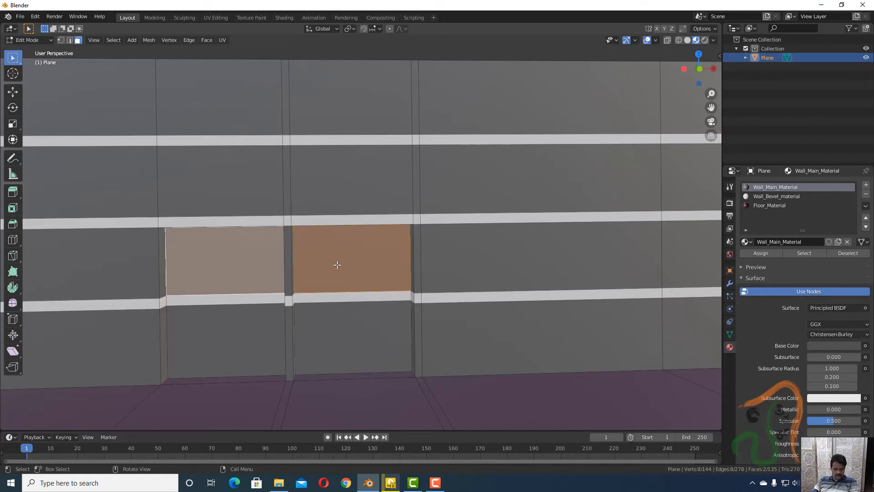
key(ctrl+z)
key(ctrl+z)
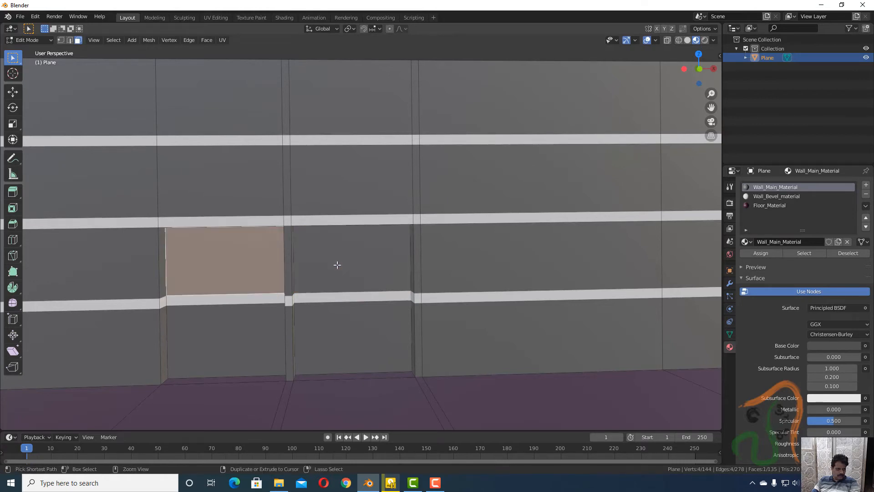
Add the right recess's upper grey face to the selection and inset both faces by about 0.027.
shift+click(337, 264)
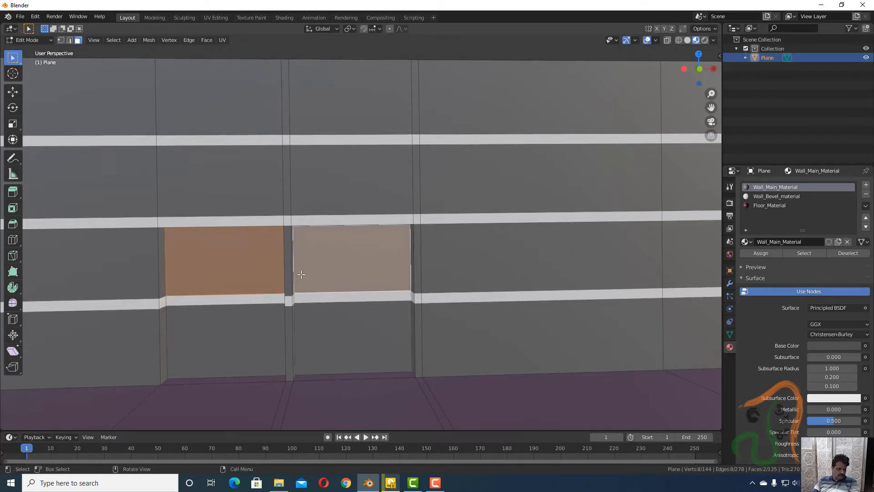
key(i)
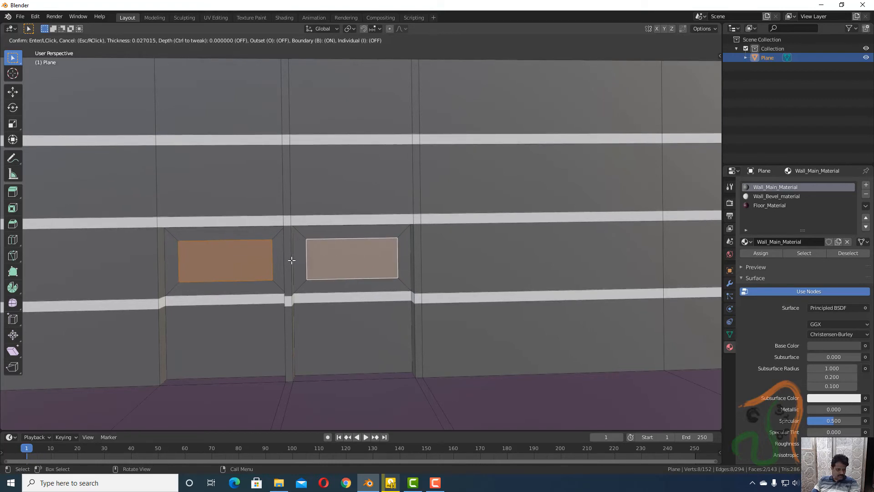
click(291, 258)
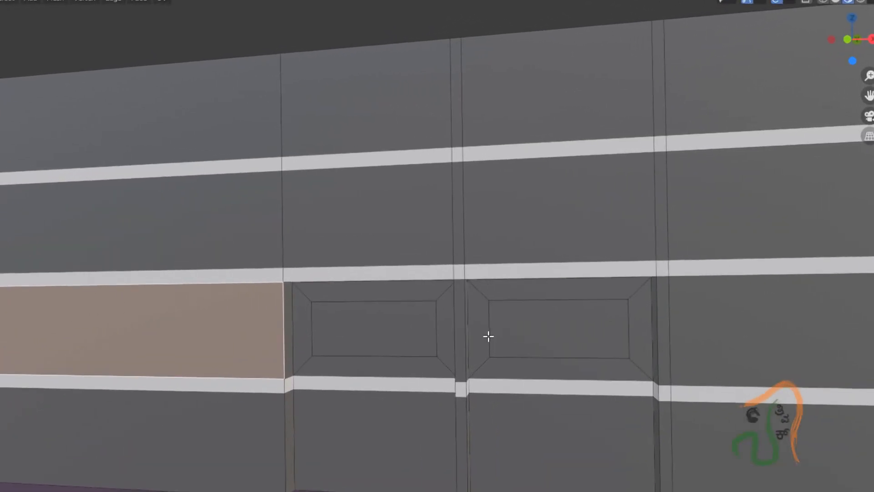
Scale the two inset faces' vertical edges nearest the central divider away from each other along X, narrowing both faces.
click(485, 339)
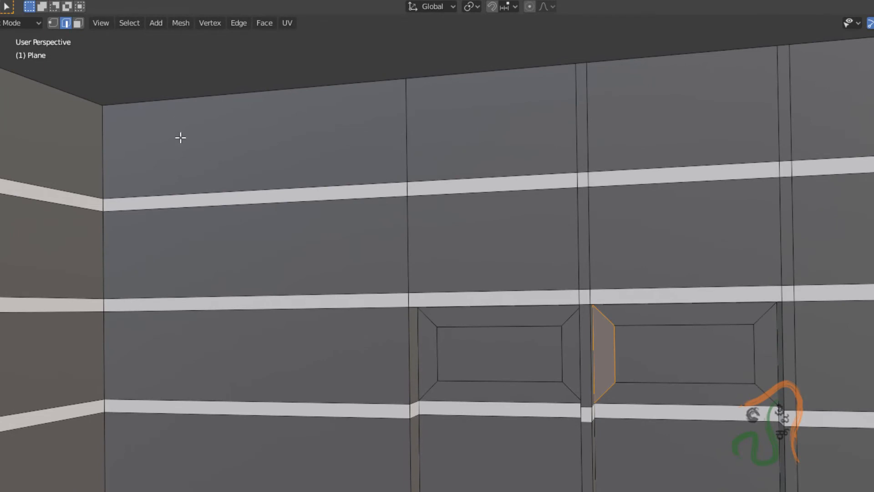
click(563, 358)
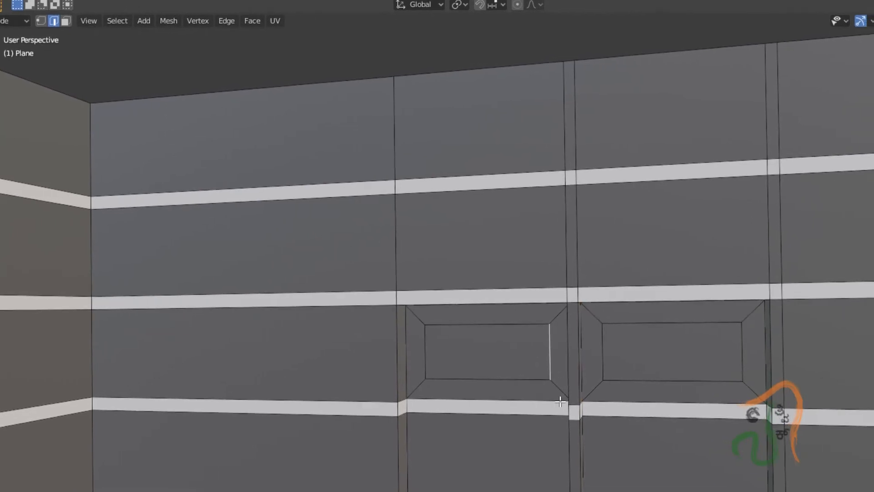
shift+click(531, 346)
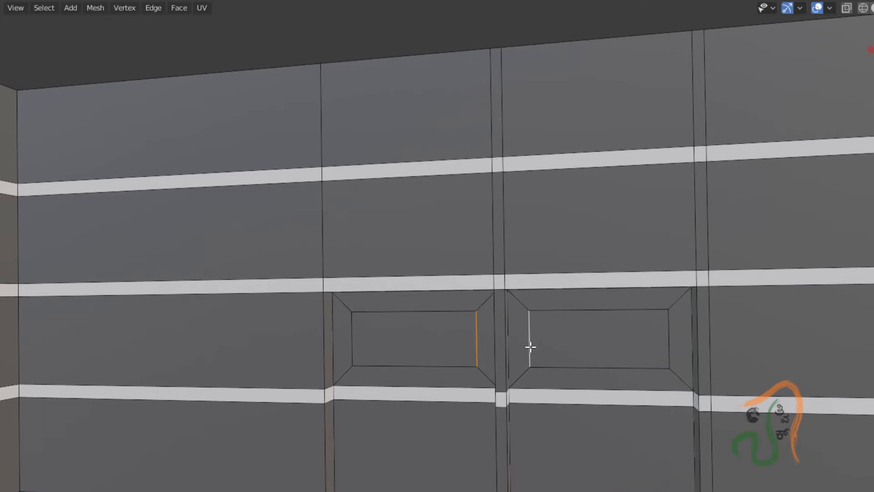
key(s)
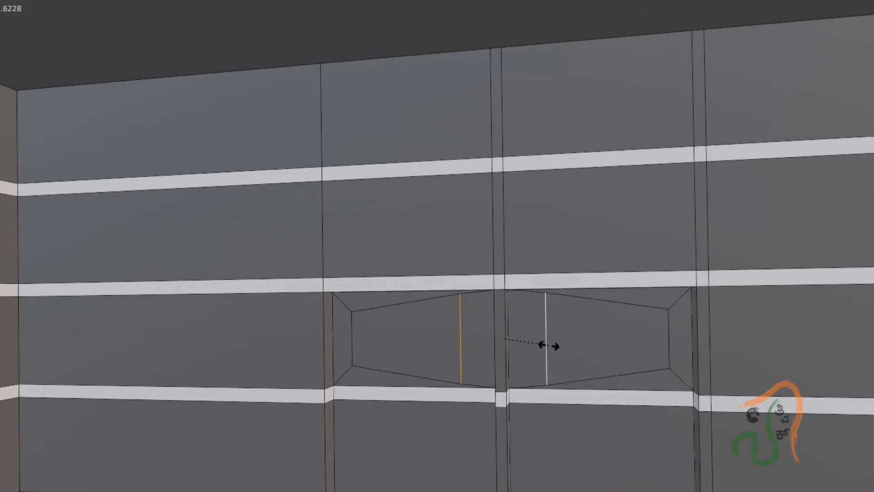
key(x)
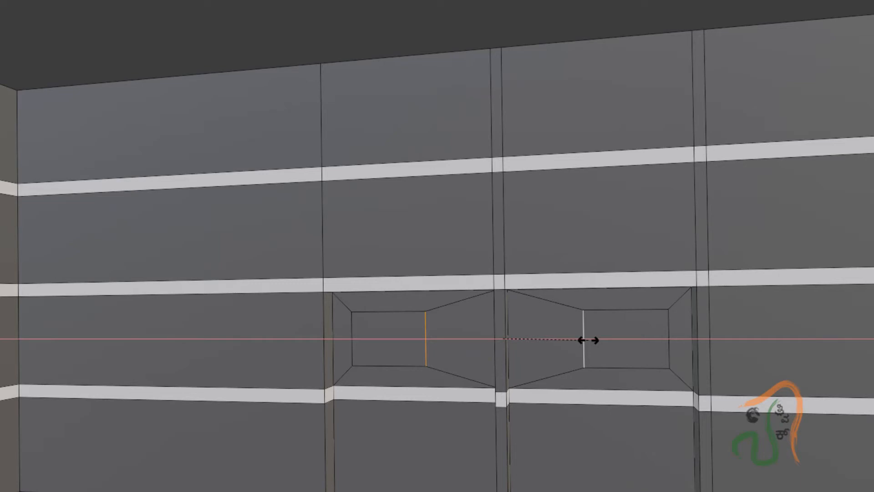
click(587, 340)
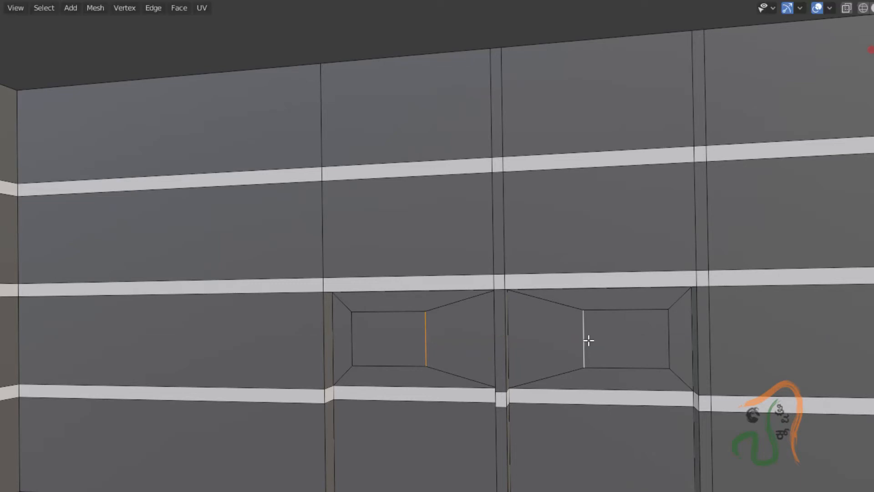
Scale the outer vertical edges of both inset faces towards each other along X, leaving two narrow upright rectangles.
click(351, 341)
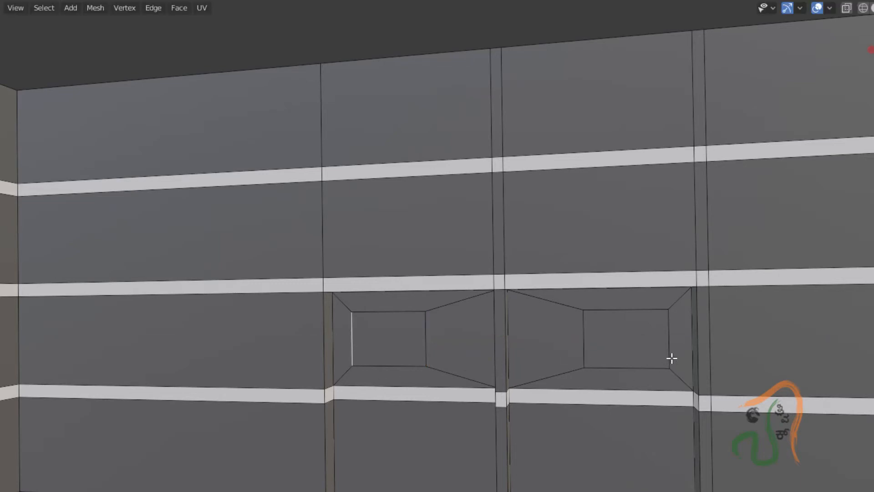
shift+click(669, 358)
key(s)
key(x)
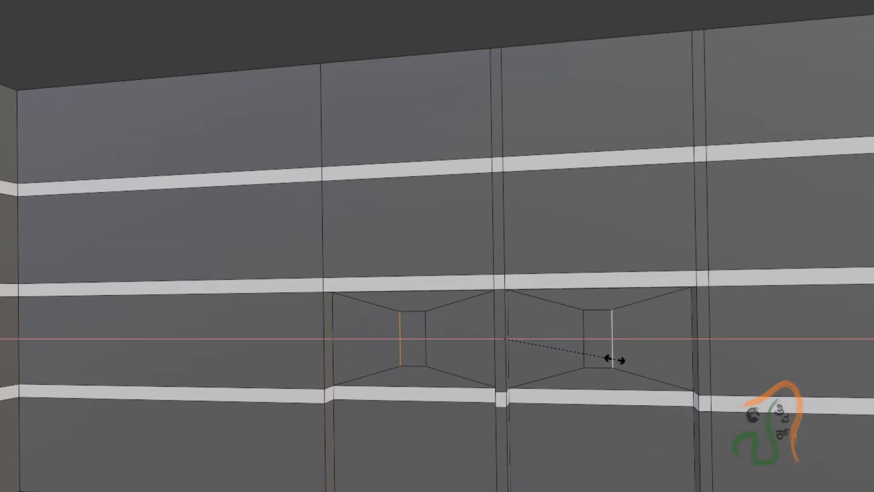
click(614, 360)
Move the top edges of both narrow inset faces down about 0.10 m along Z.
mouse_move(584, 461)
middle_down()
mouse_move(595, 439)
mouse_move(584, 462)
middle_up()
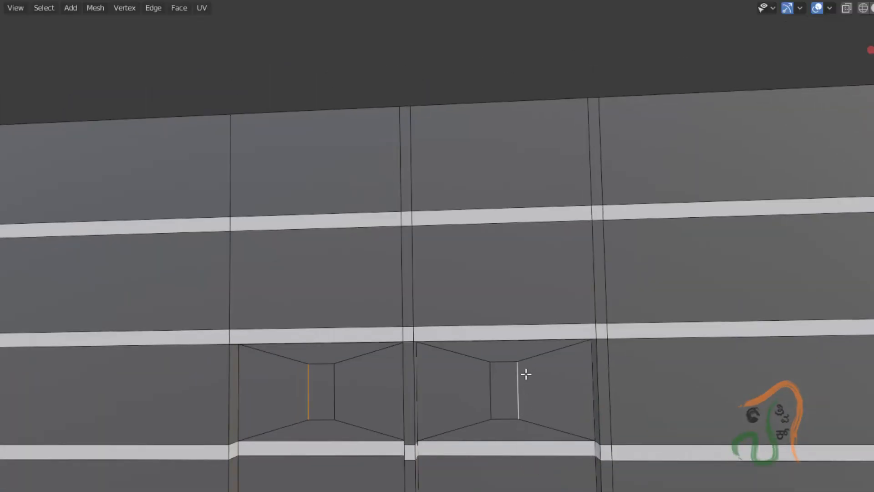
click(502, 362)
key(x)
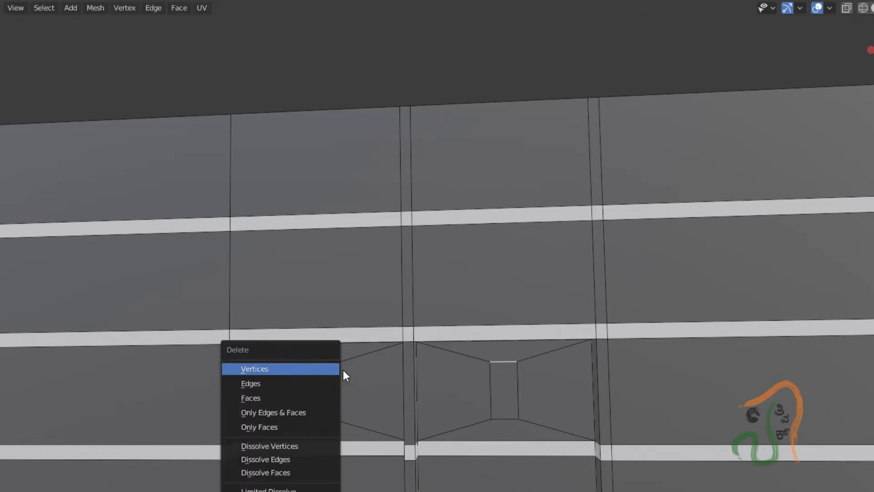
shift+click(321, 363)
key(g)
key(z)
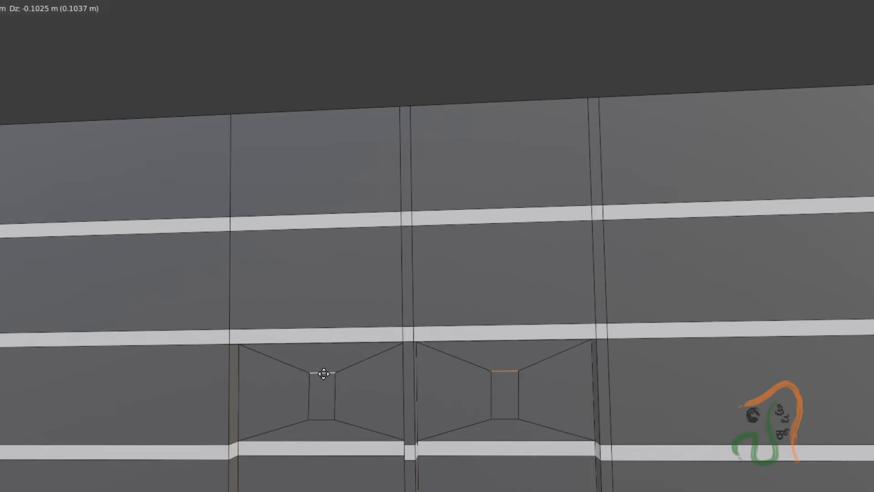
click(323, 374)
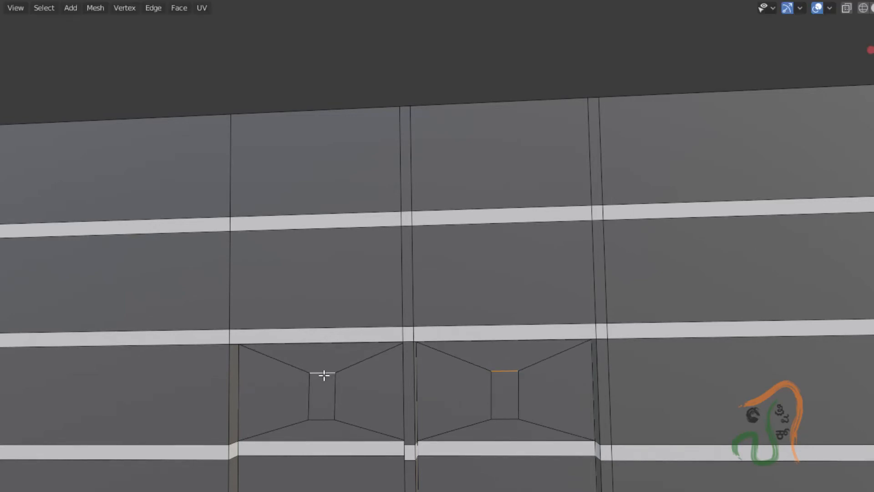
Move the bottom edges of both narrow inset faces up about 0.09 m along Z.
click(321, 420)
shift+click(497, 419)
key(g)
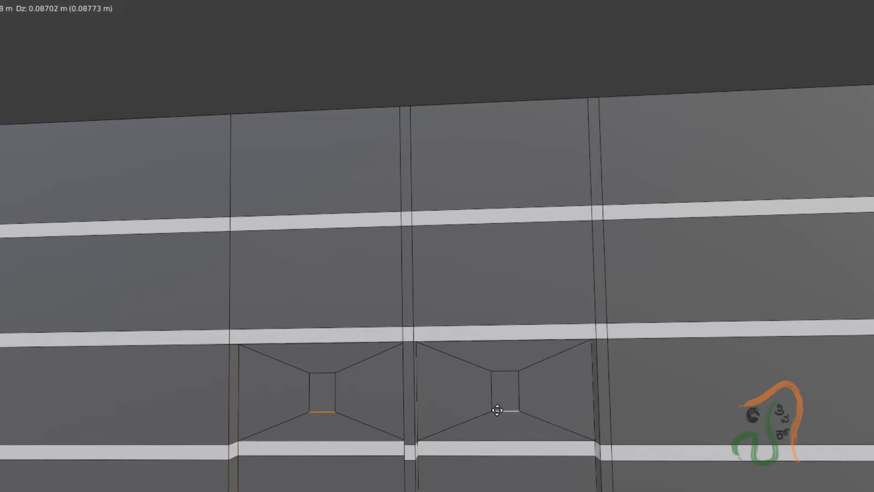
click(497, 407)
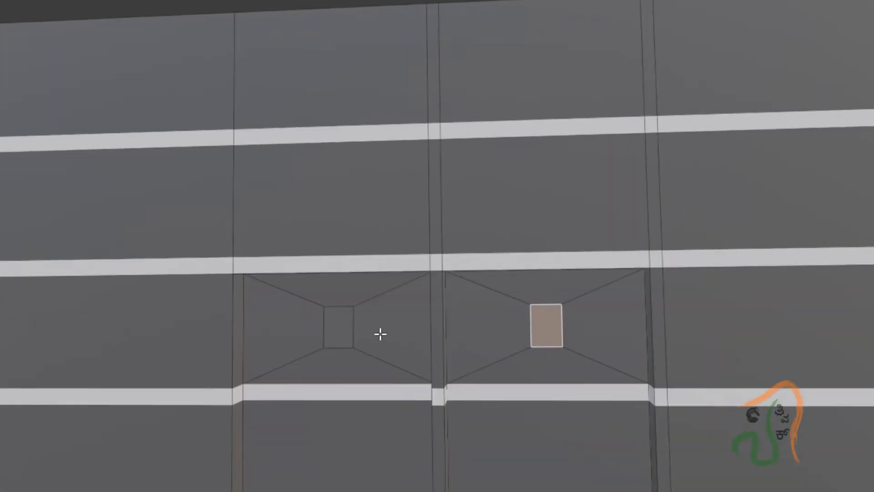
Extrude the two narrow inset faces in the back wall's recessed panels a short distance into the wall.
shift+click(310, 286)
middle_drag(454, 353, 401, 357)
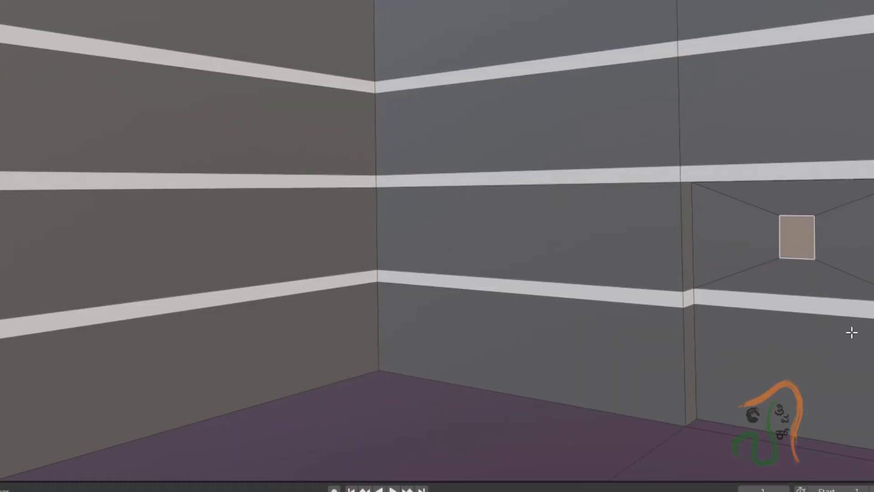
middle_drag(790, 308, 382, 428)
scroll(777, 287, down, 6)
scroll(470, 338, up, 4)
middle_drag(512, 393, 485, 409)
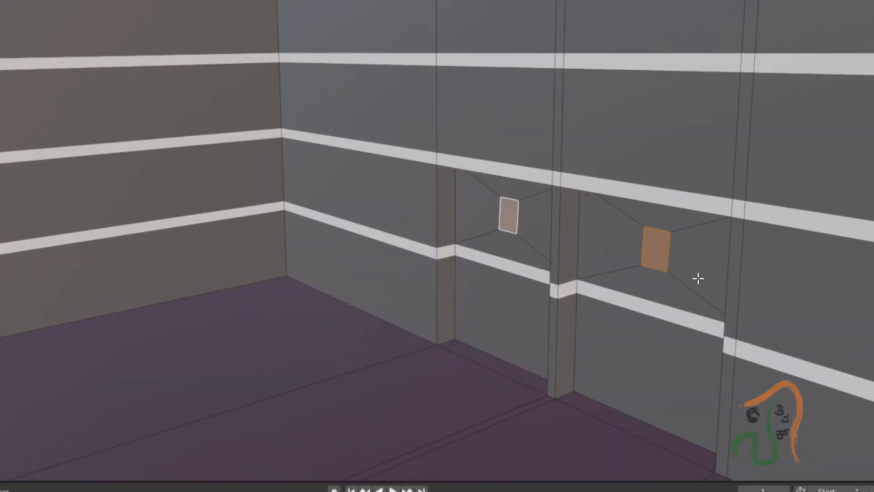
key(e)
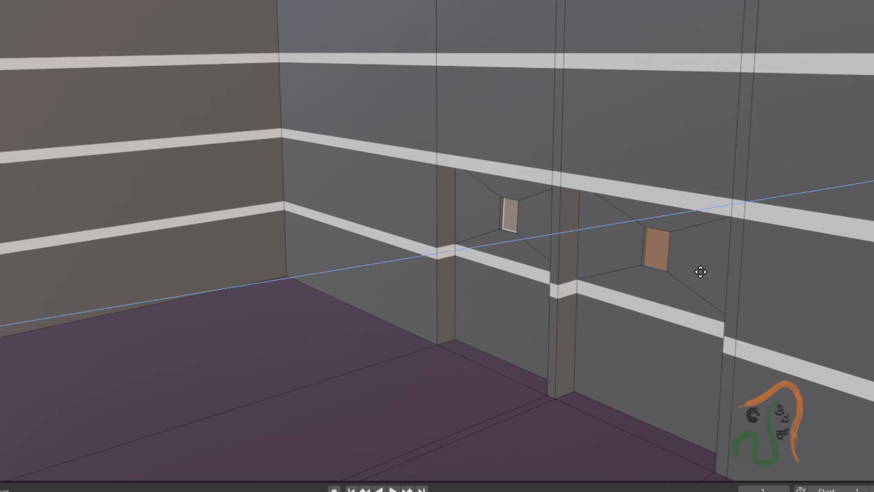
click(703, 270)
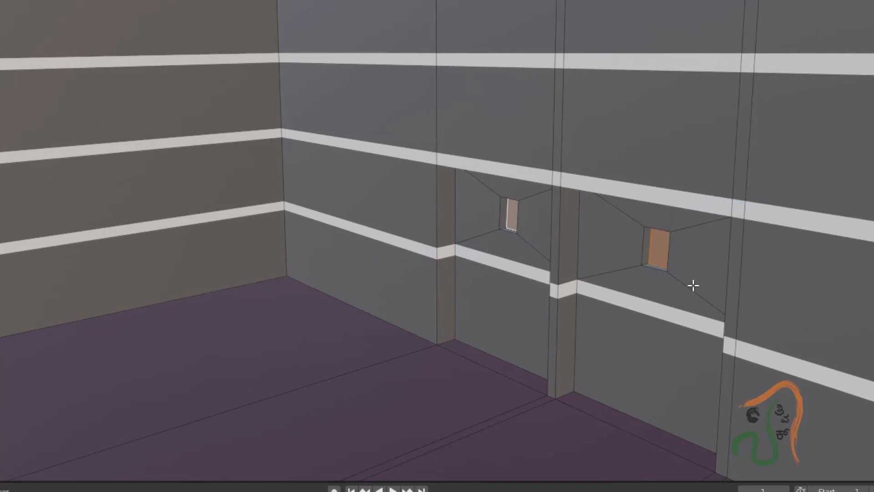
Apply a narrow bevel to the border edges of both recessed window faces and inspect the result in Object Mode.
scroll(693, 286, up, 2)
scroll(693, 286, up, 4)
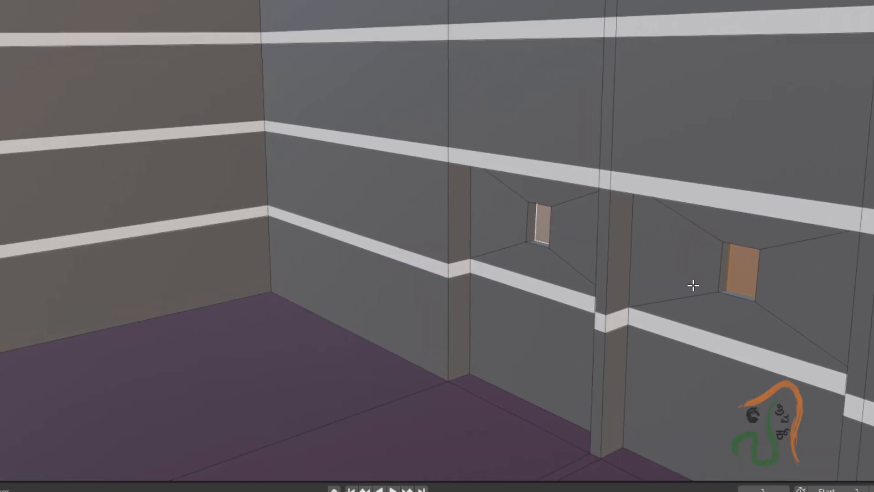
scroll(693, 286, up, 2)
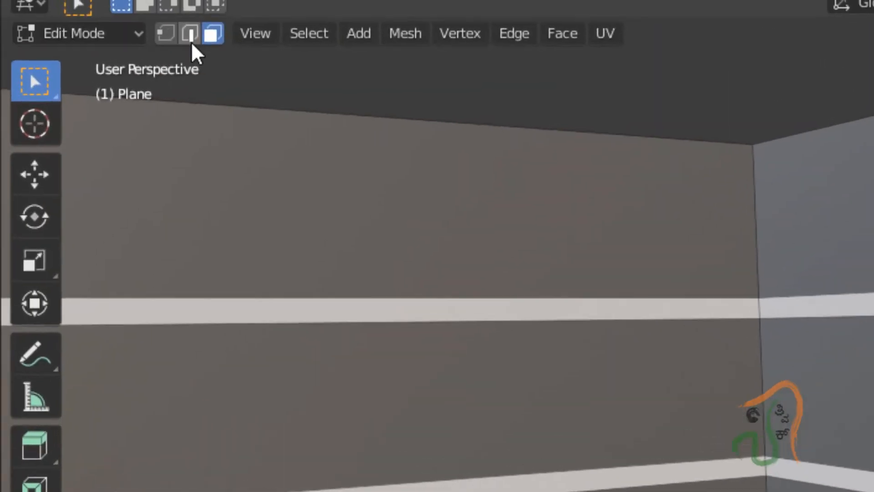
click(192, 41)
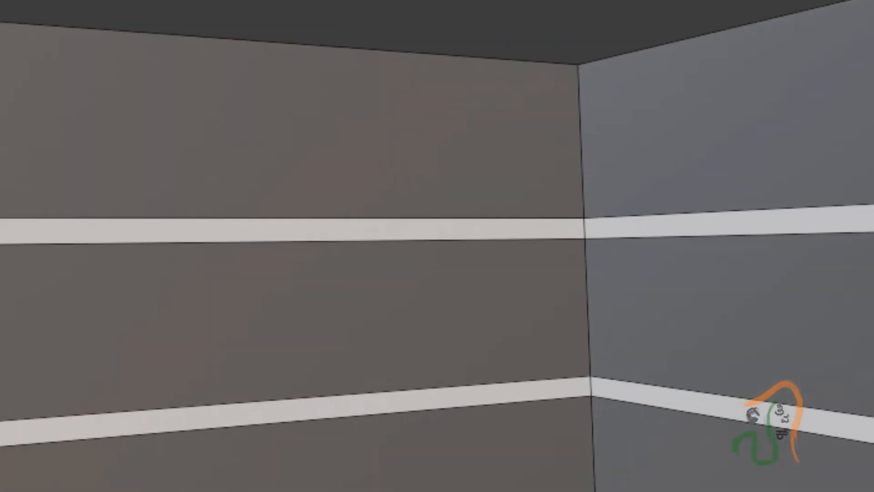
key(ctrl+b)
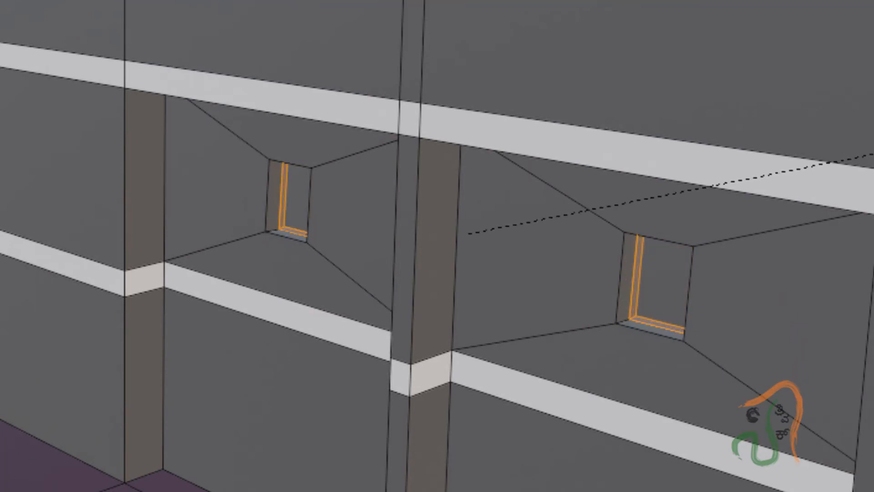
click(873, 154)
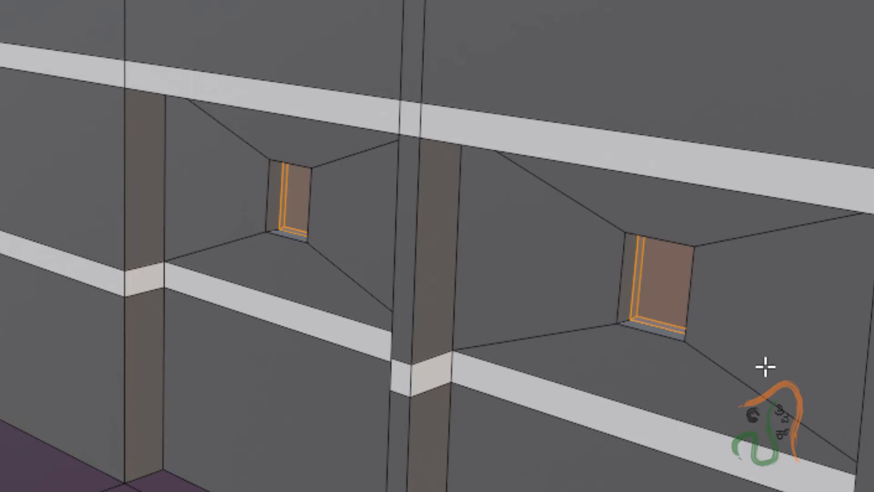
middle_drag(765, 367, 809, 375)
key(Tab)
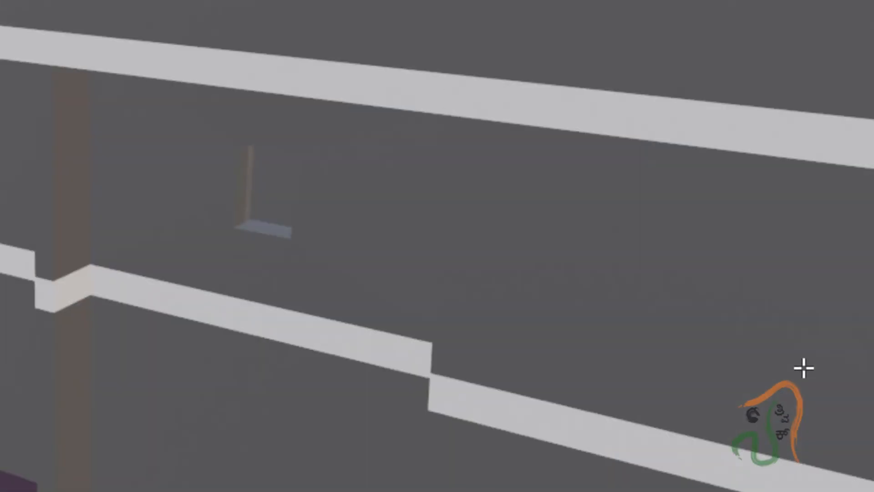
middle_drag(427, 419, 487, 412)
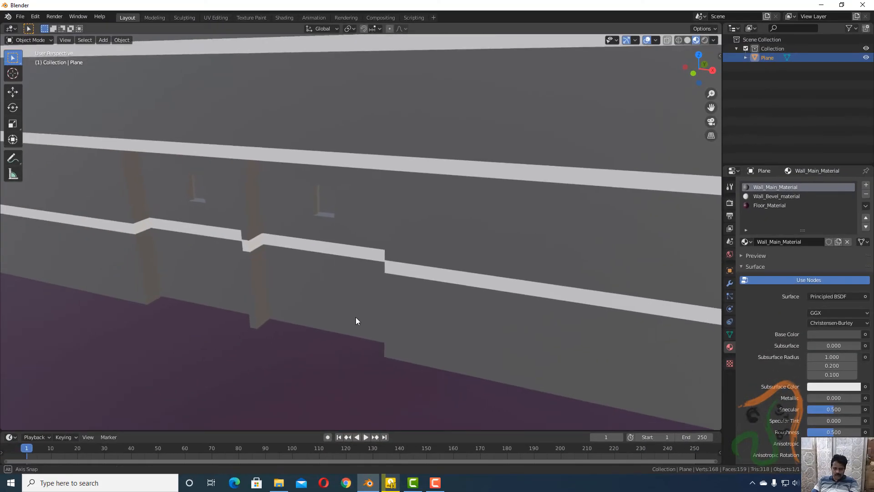
mouse_move(356, 317)
middle_down()
mouse_move(419, 323)
mouse_move(368, 298)
mouse_move(350, 310)
middle_up()
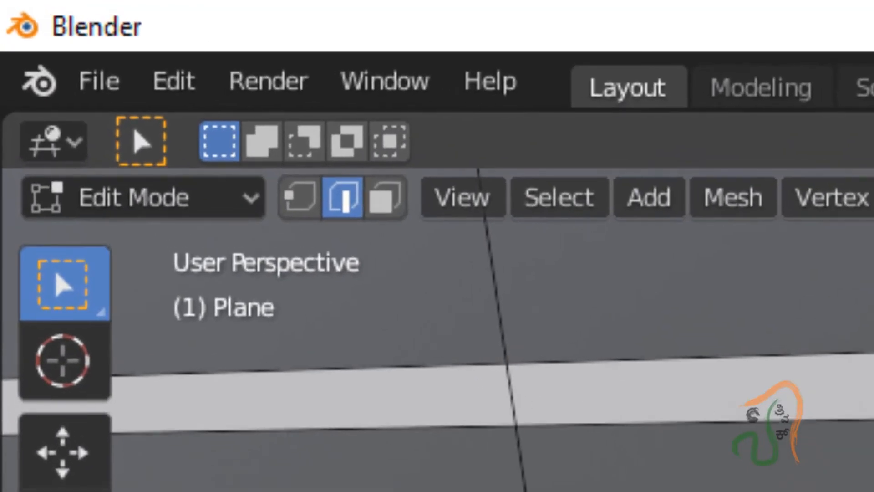
In face selection, select the right-hand door panel's four faces around the window, its stripe face and its lower face.
key(3)
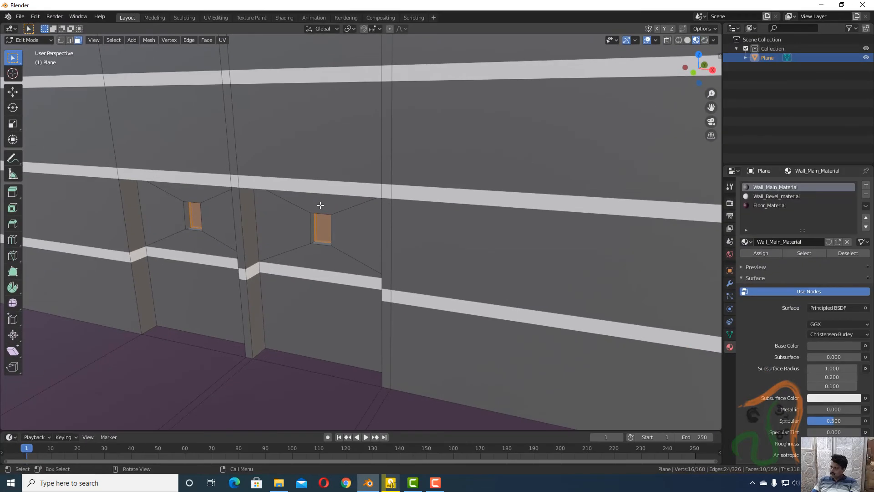
click(321, 205)
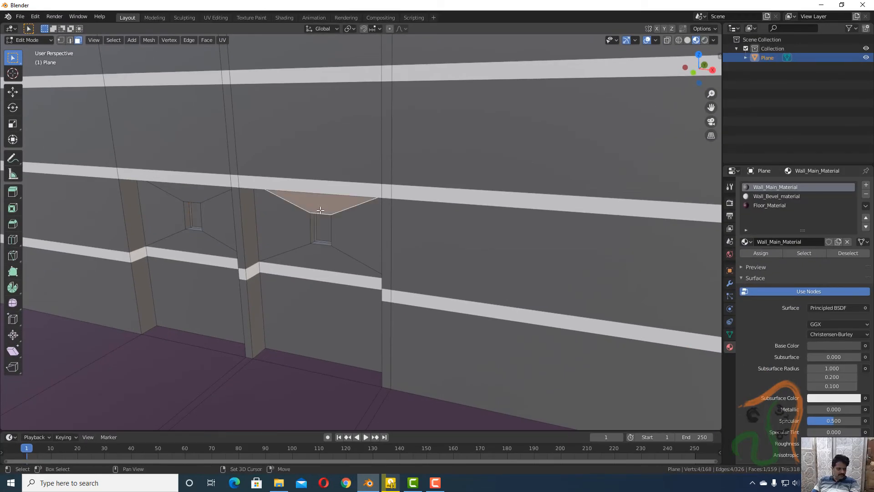
shift+click(278, 233)
shift+click(325, 251)
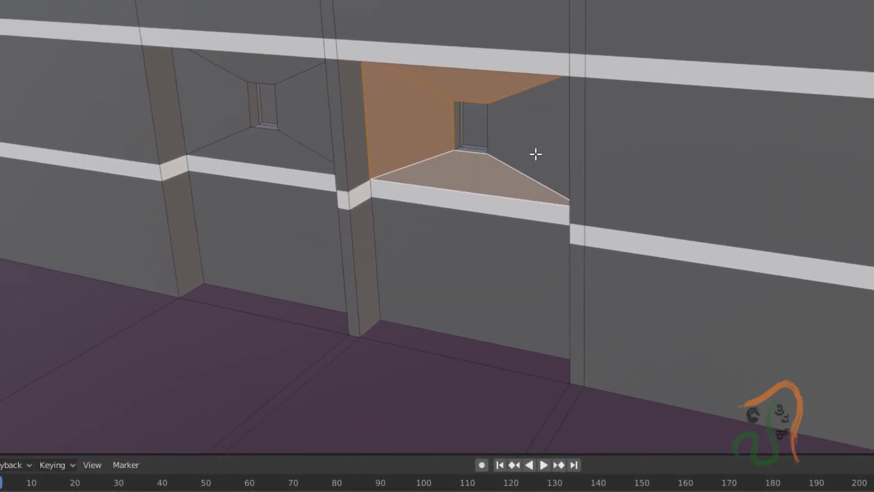
shift+click(373, 240)
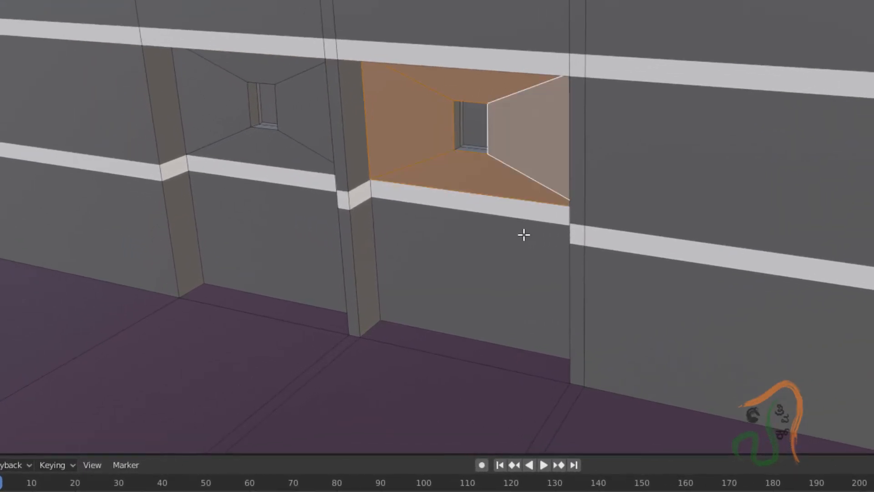
shift+click(512, 213)
shift+click(501, 255)
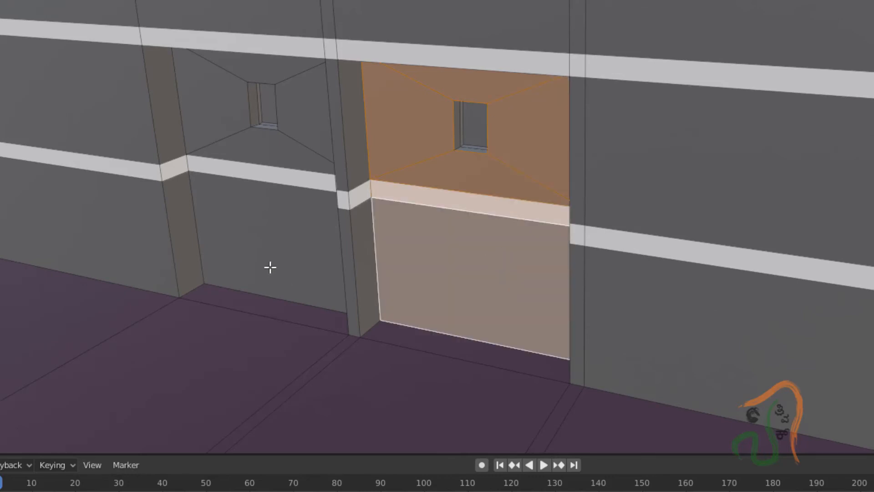
Add the left-hand door panel's lower face, stripe face and four faces around its window to the selection.
shift+click(258, 231)
shift+click(259, 174)
shift+click(260, 145)
shift+click(204, 117)
shift+click(246, 70)
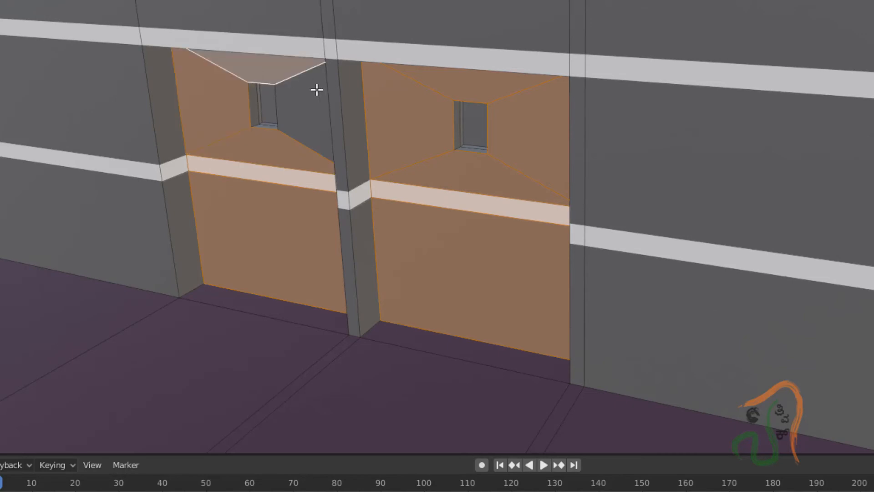
shift+click(307, 96)
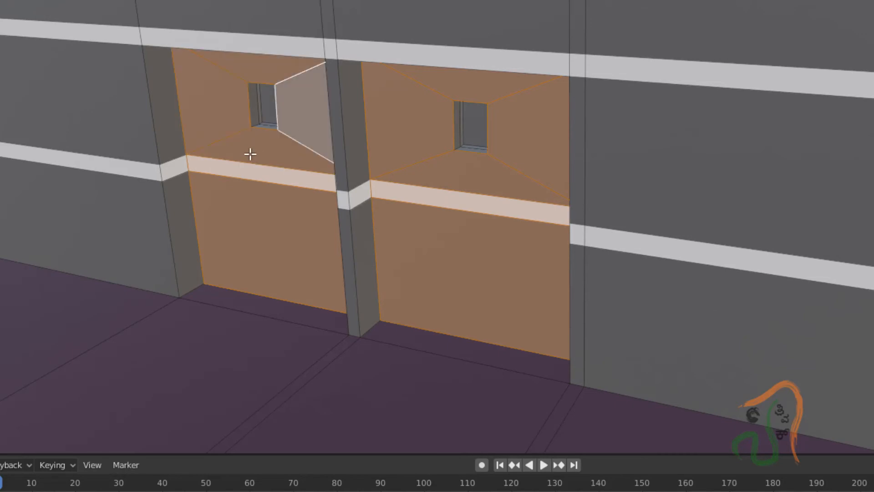
Add the inner side faces of both small window openings to the door selection.
middle_drag(230, 187, 254, 169)
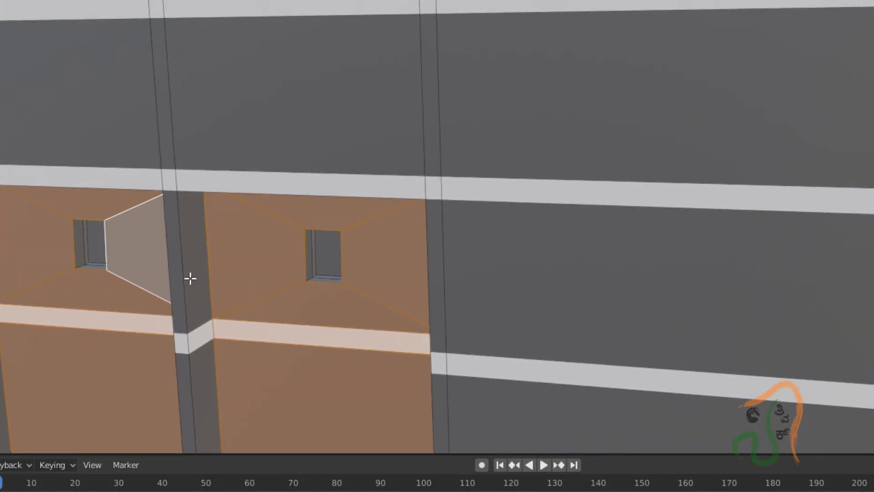
shift+click(310, 261)
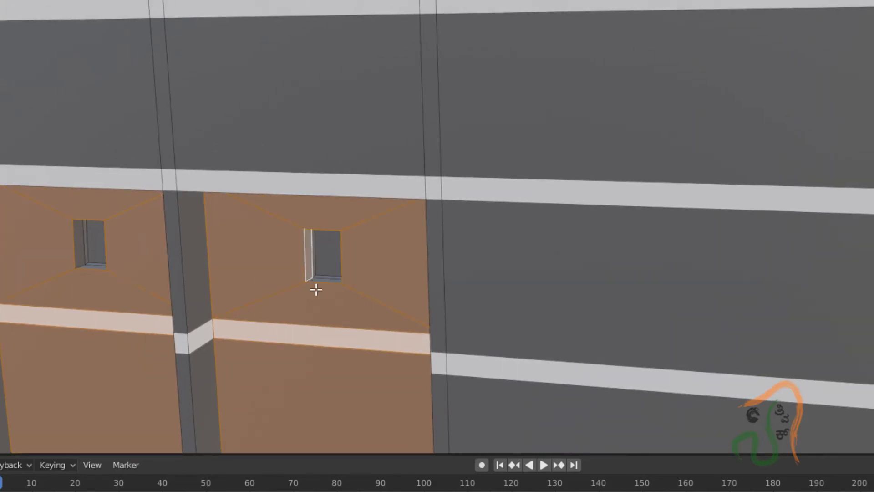
middle_drag(312, 307, 304, 289)
scroll(302, 277, down, 2)
scroll(307, 280, up, 3)
scroll(308, 281, up, 3)
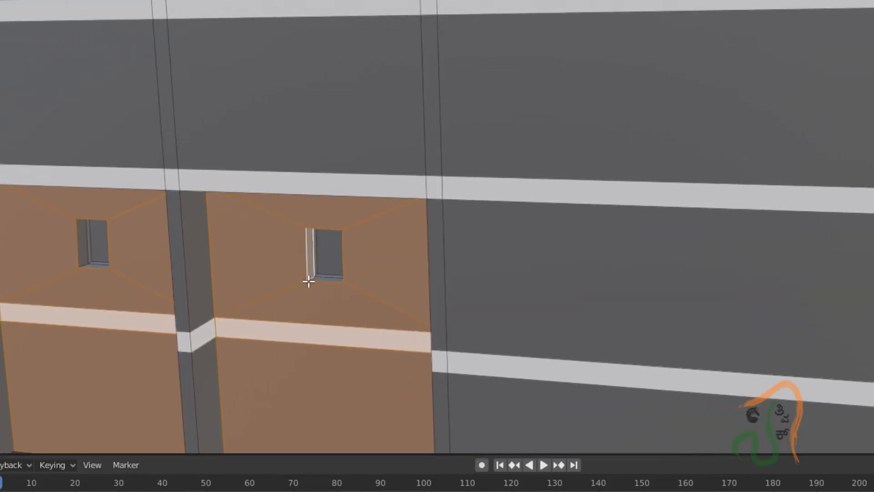
middle_drag(345, 295, 499, 289)
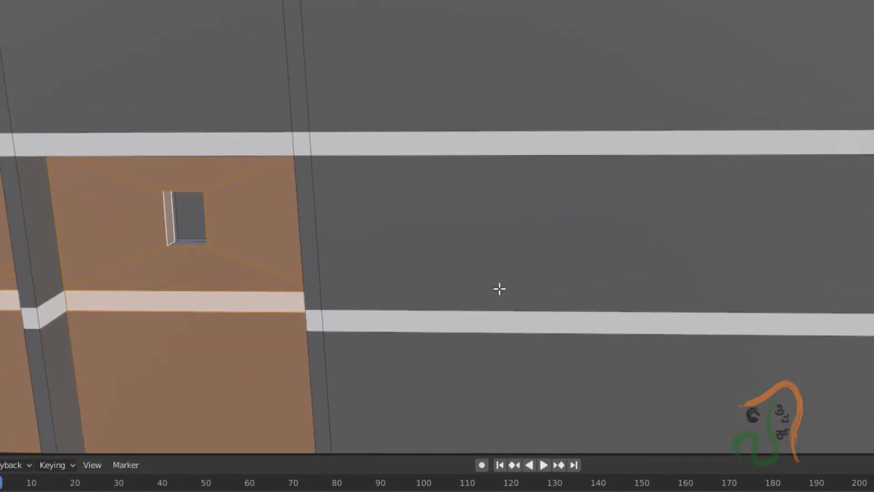
shift+middle_drag(96, 244, 838, 241)
scroll(304, 238, down, 6)
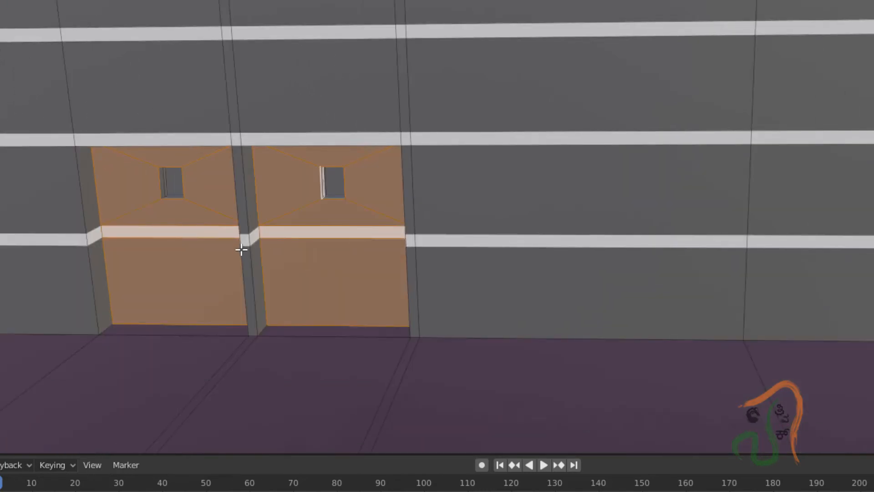
middle_drag(242, 249, 18, 298)
scroll(761, 309, up, 3)
mouse_move(782, 357)
middle_down()
mouse_move(738, 327)
mouse_move(757, 374)
mouse_move(800, 368)
mouse_move(791, 346)
middle_up()
middle_drag(790, 273, 733, 242)
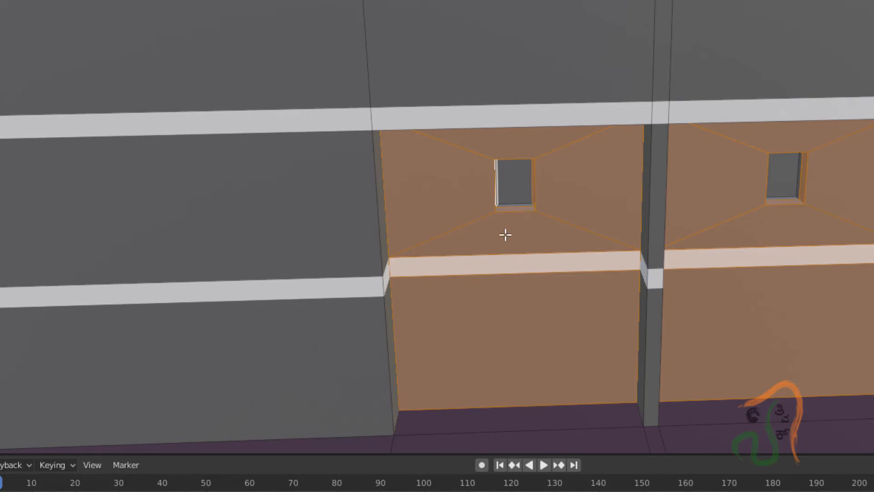
middle_drag(566, 279, 671, 343)
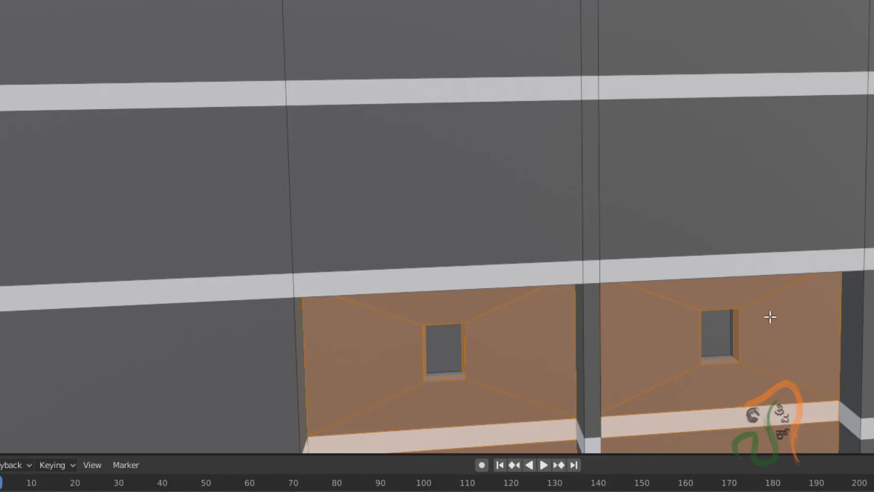
click(656, 349)
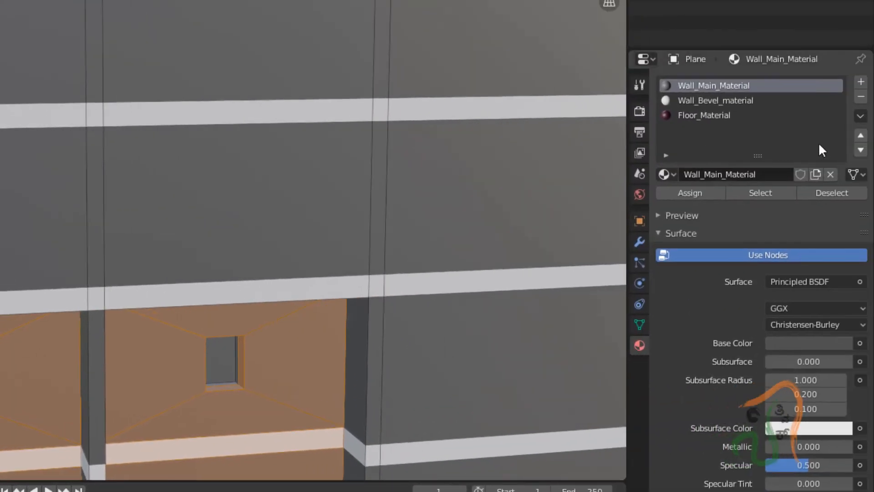
Create a new material in an additional slot and name it Door_Material.
click(861, 82)
click(735, 174)
click(757, 177)
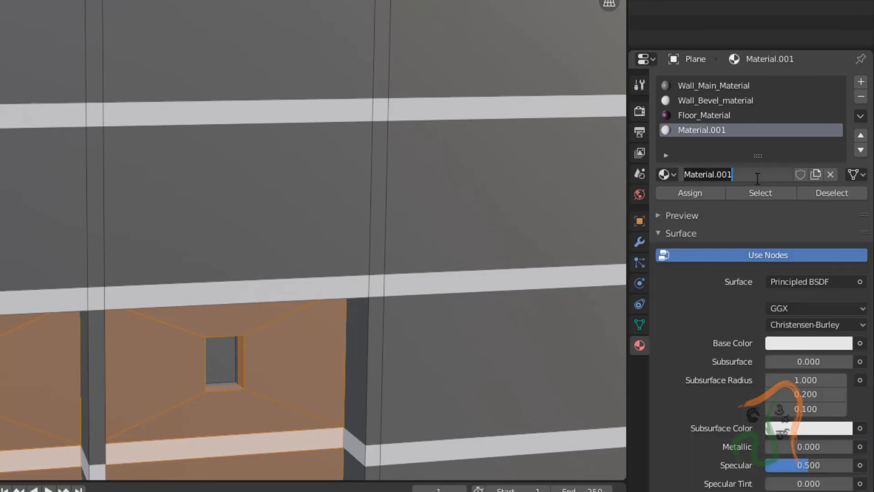
text(Door_)
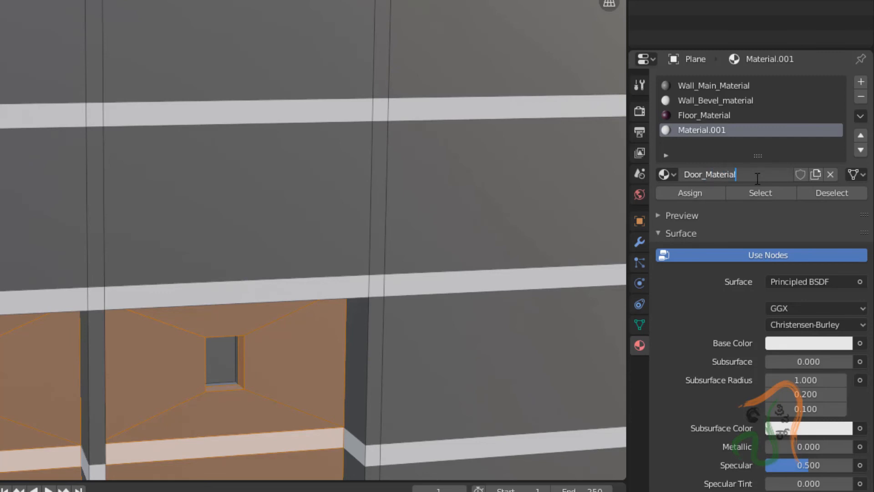
text(Material)
key(Return)
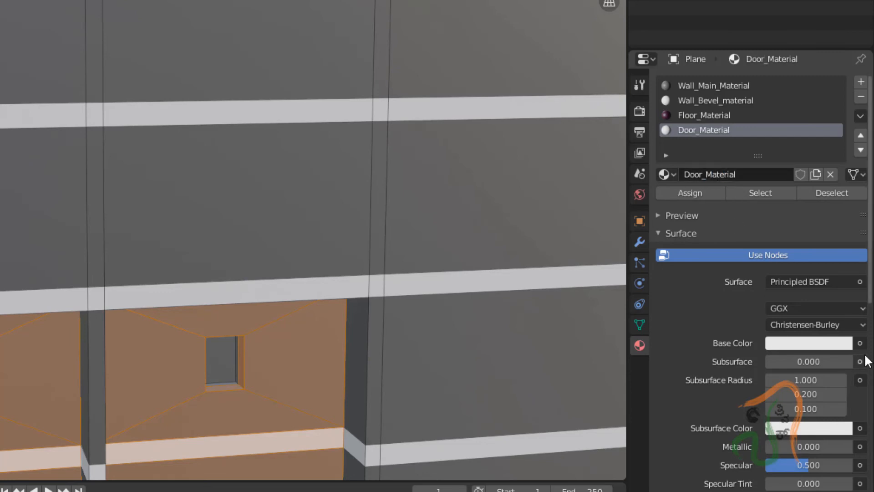
Set Door_Material's base colour value to 0.133 and specular to 0.167, and assign it to the selected door faces.
click(803, 344)
drag(839, 188, 841, 226)
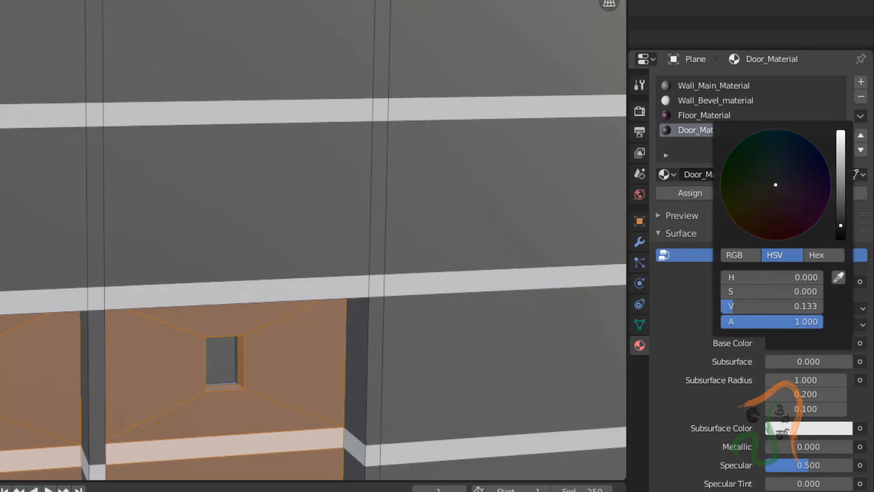
drag(809, 468, 785, 464)
click(687, 195)
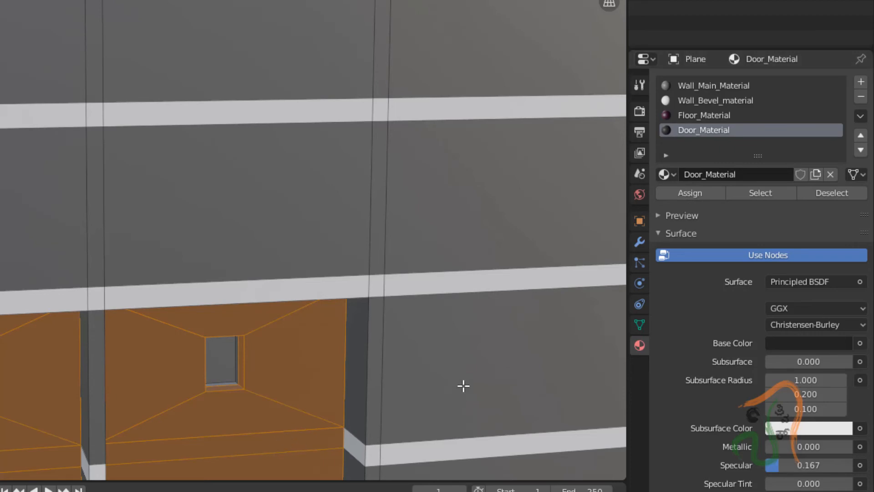
Clear the door selection and select the recessed pane faces of both small door windows.
click(462, 385)
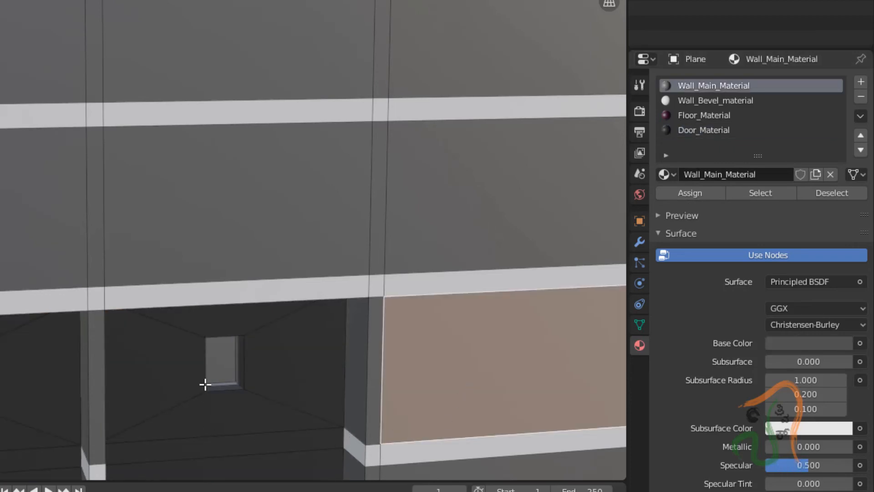
click(222, 367)
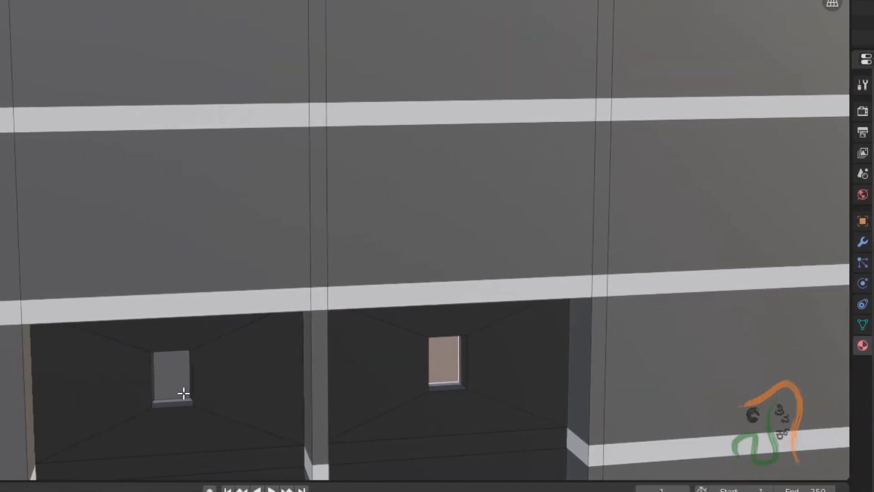
click(176, 389)
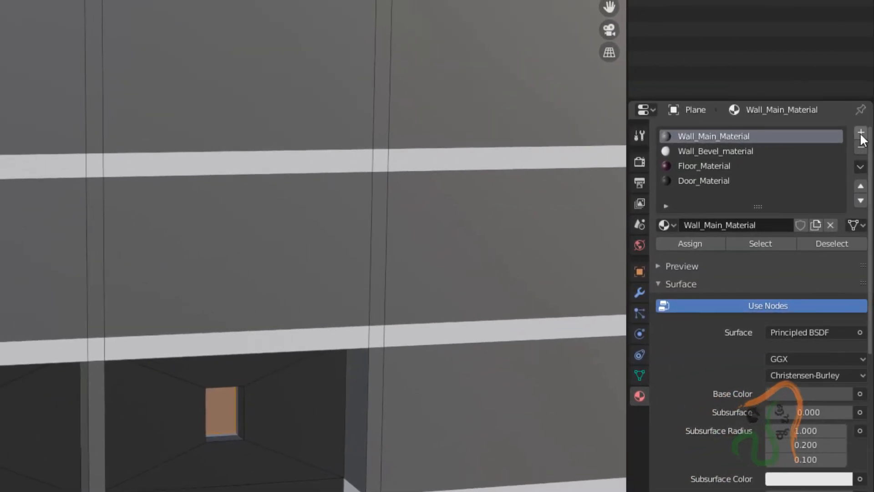
Create a new material in an additional slot and name it Door_Window_Material.
click(861, 133)
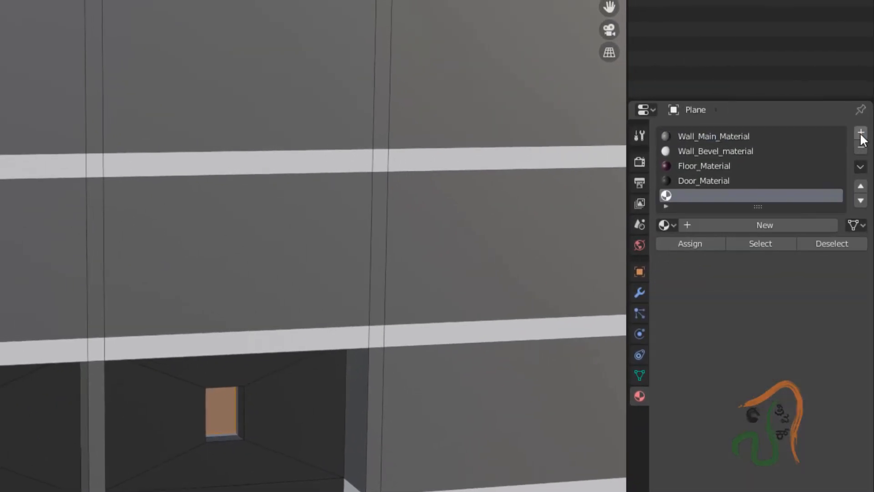
click(735, 224)
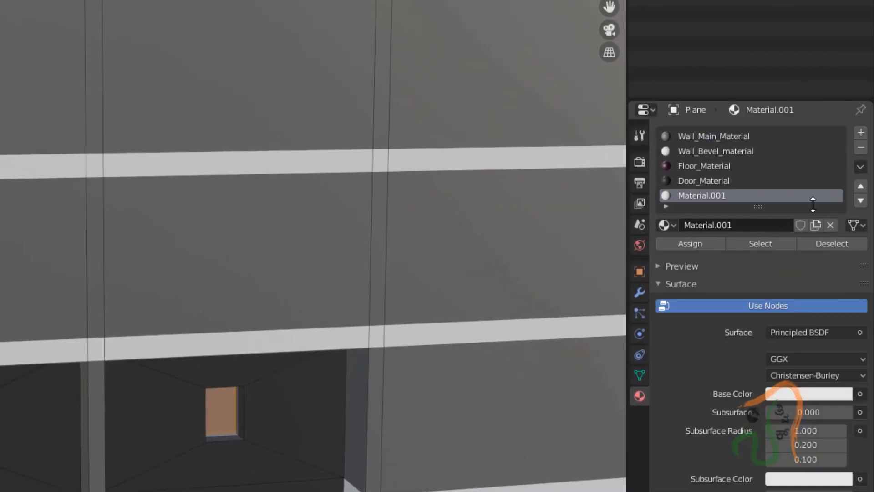
click(752, 226)
text(Door_Wind)
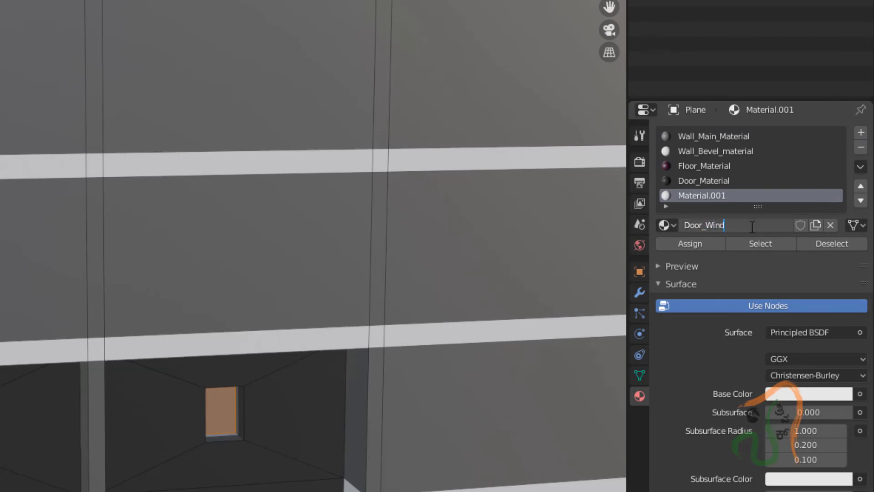
text(ow_Material)
key(Return)
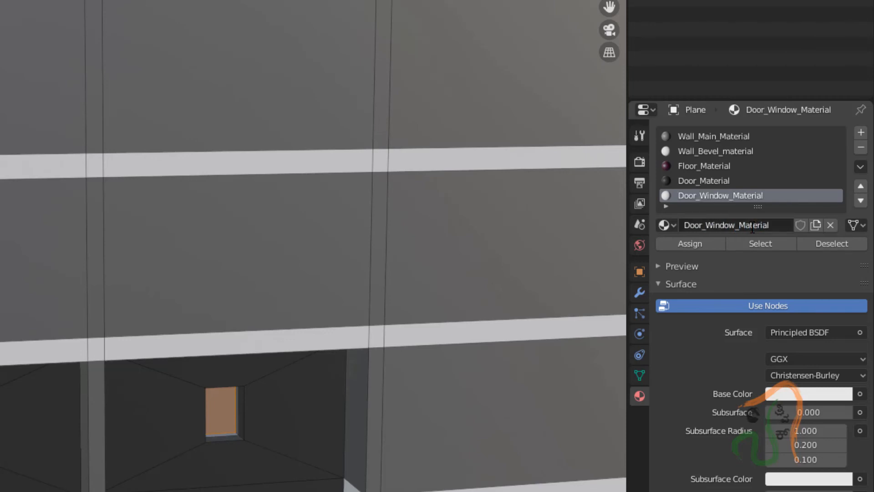
Set Door_Window_Material's base colour to blue with hue 0.625 and saturation 0.566, and assign it to the selected window faces.
click(794, 396)
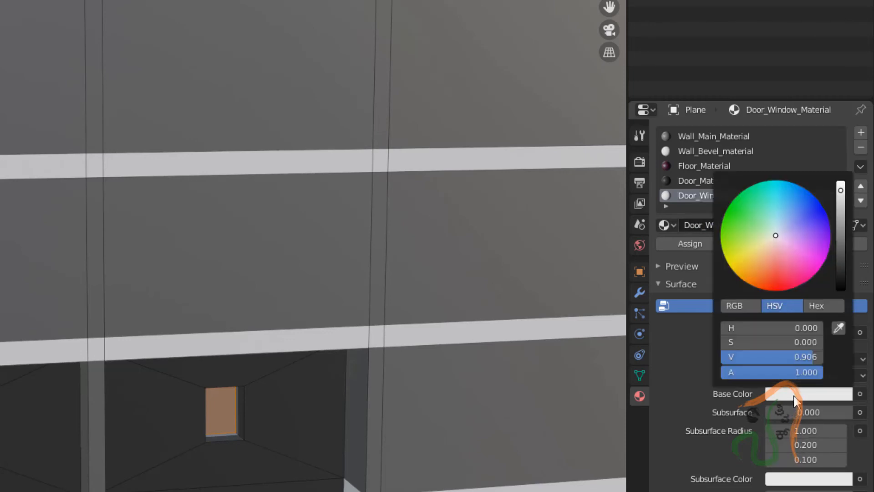
mouse_move(774, 231)
mouse_down()
mouse_move(811, 205)
mouse_move(790, 221)
mouse_move(796, 211)
mouse_up()
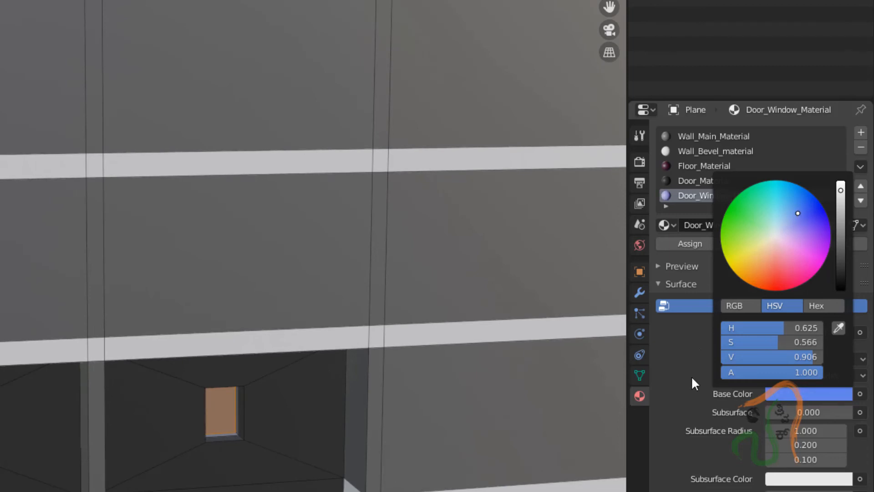
click(690, 244)
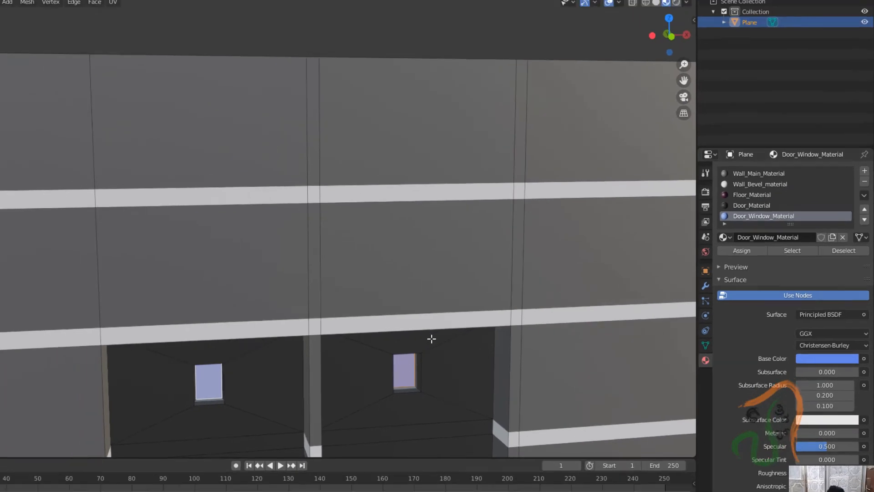
key(Tab)
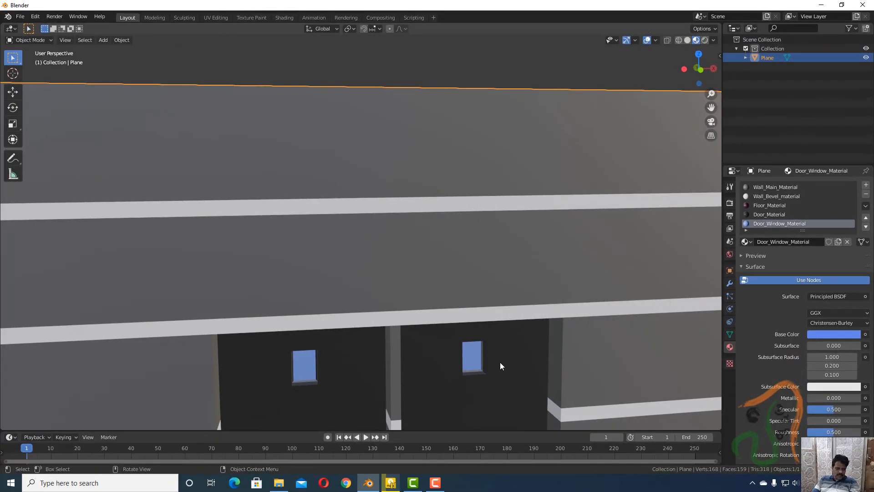
mouse_move(480, 408)
middle_down()
mouse_move(466, 404)
mouse_move(448, 432)
mouse_move(482, 433)
mouse_move(499, 36)
mouse_move(499, 424)
mouse_move(489, 433)
mouse_move(482, 425)
middle_up()
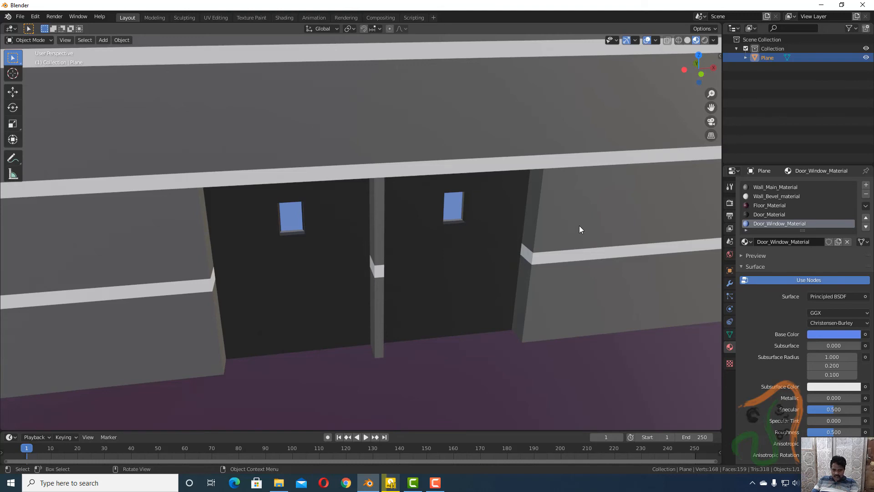
Select the narrow vertical face loop bordering the right-hand door, running around the walls and floor, and delete its faces.
key(Tab)
middle_drag(578, 245, 581, 226)
shift+middle_drag(586, 303, 490, 306)
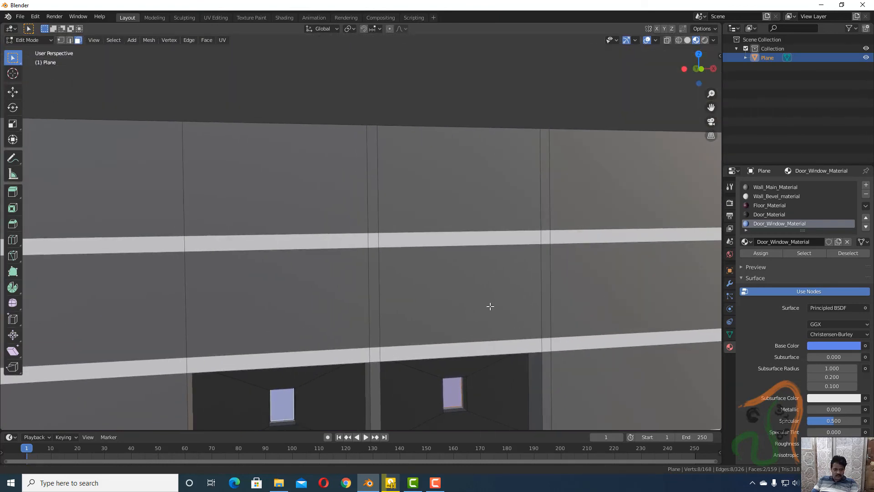
scroll(623, 310, down, 1)
scroll(622, 310, down, 6)
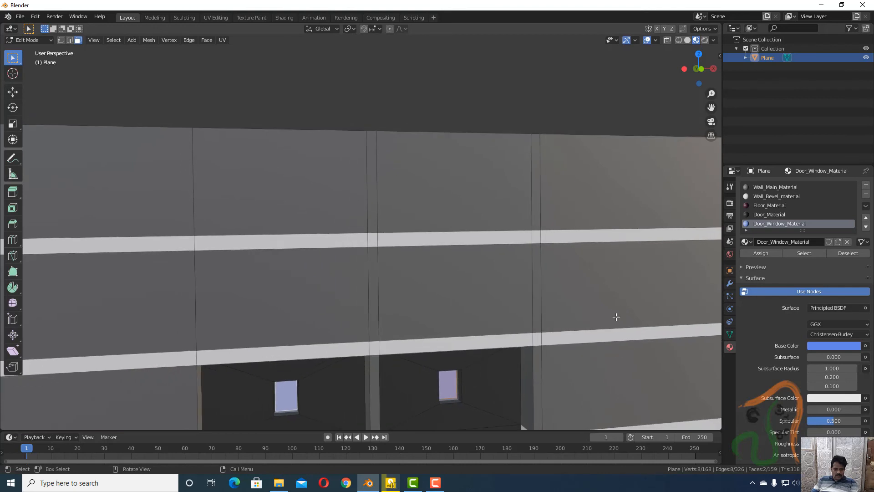
middle_drag(632, 345, 404, 308)
scroll(412, 305, up, 4)
scroll(415, 301, up, 2)
middle_drag(543, 272, 519, 266)
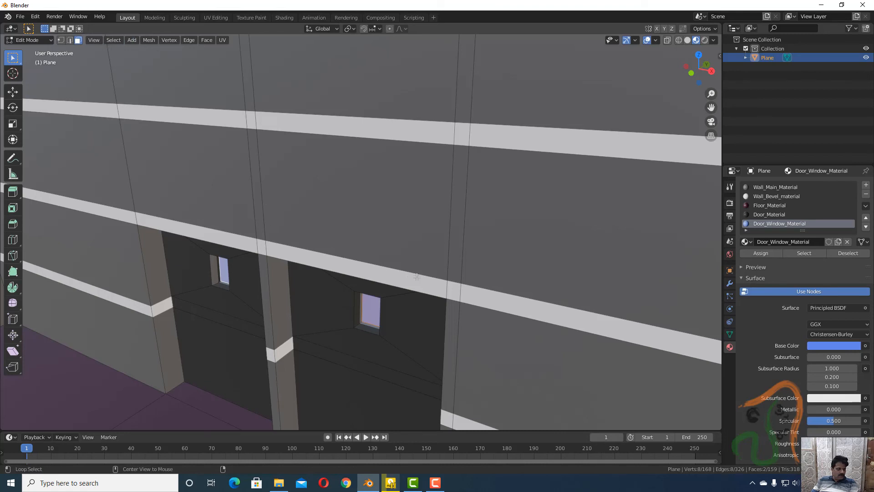
alt+click(454, 262)
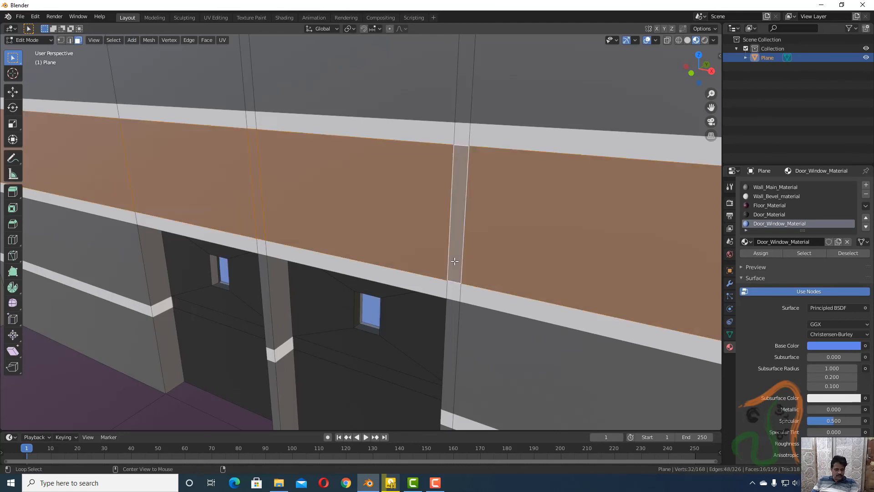
alt+click(453, 303)
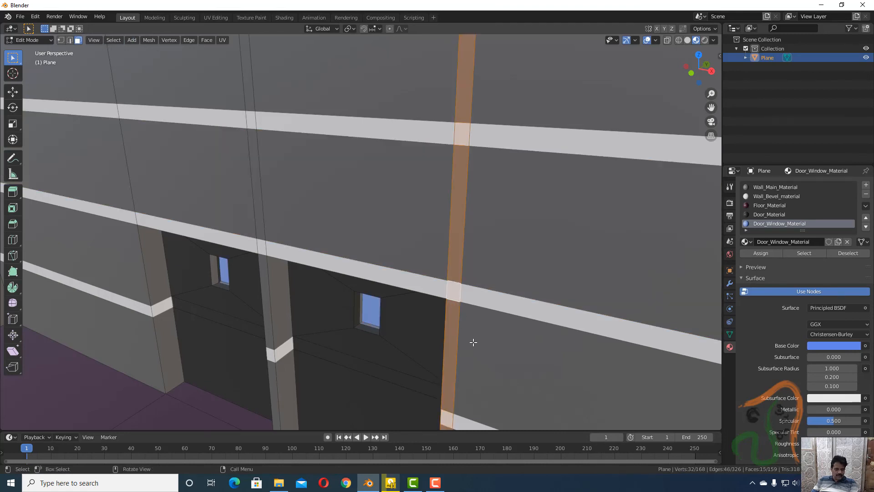
scroll(471, 355, down, 4)
scroll(471, 355, down, 5)
middle_drag(424, 352, 422, 378)
key(x)
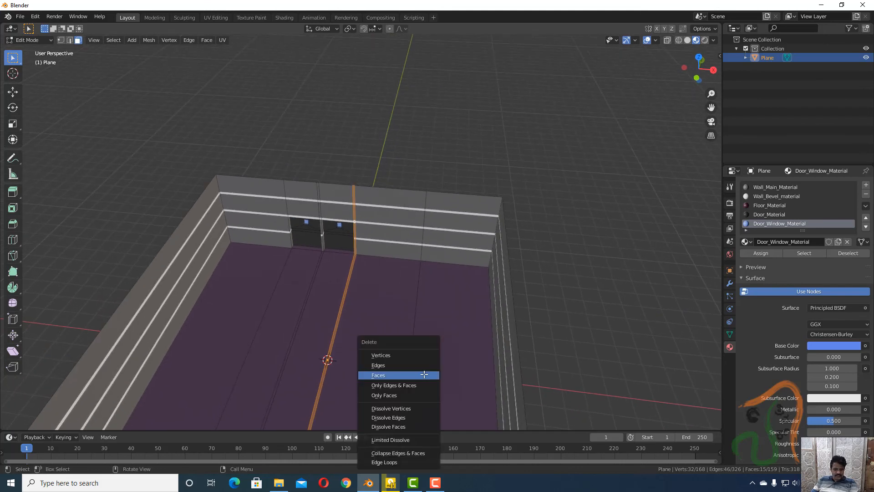
click(413, 372)
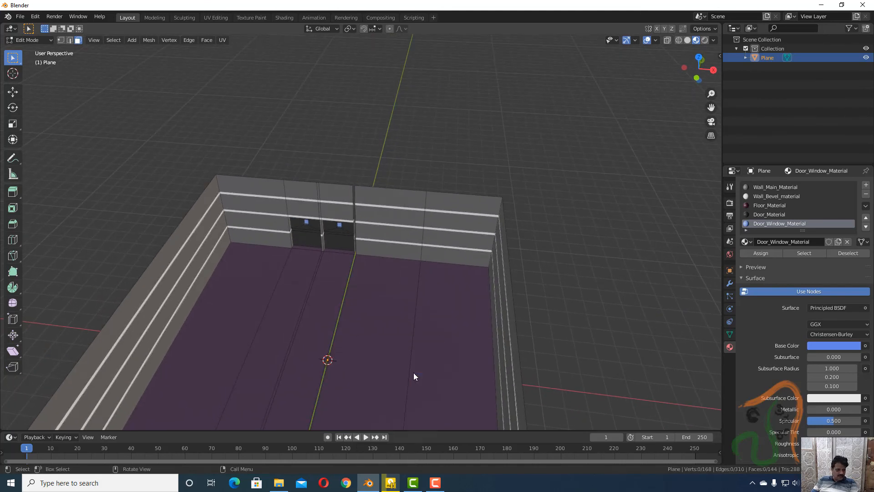
Select all linked faces of the separated room half without doors, delete them, and return to Object Mode.
middle_drag(391, 365, 404, 348)
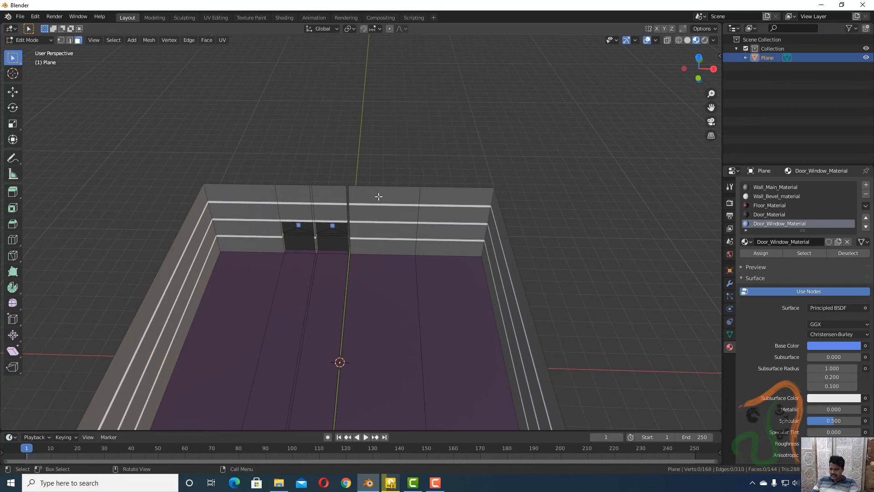
key(l)
mouse_move(422, 298)
middle_down()
mouse_move(433, 261)
mouse_move(417, 293)
middle_up()
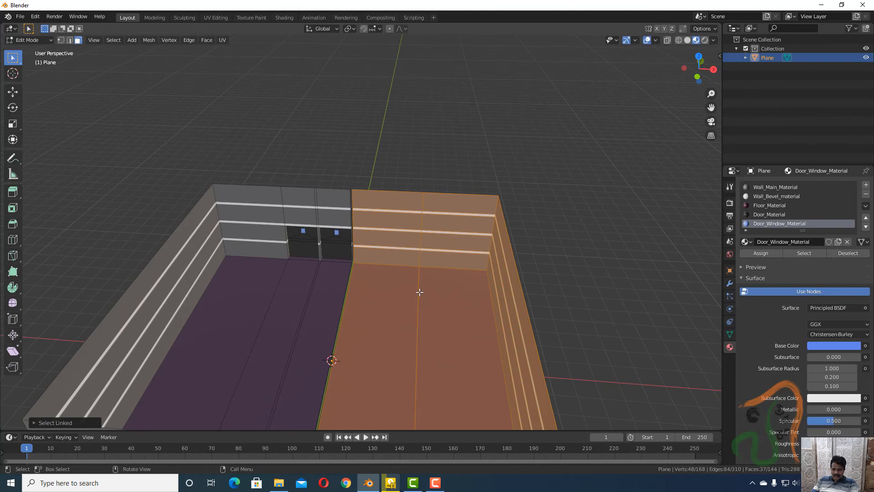
key(x)
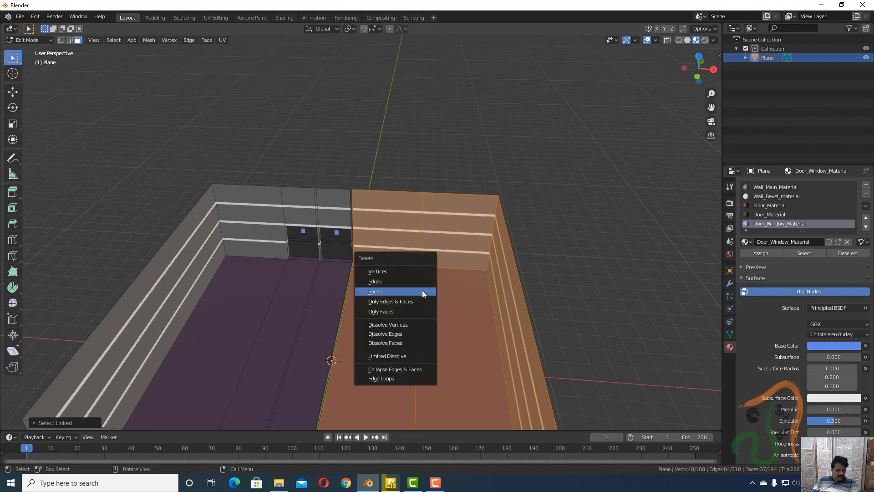
click(422, 291)
mouse_move(421, 308)
middle_down()
mouse_move(409, 327)
mouse_move(416, 315)
mouse_move(503, 312)
mouse_move(514, 300)
mouse_move(413, 316)
middle_up()
key(Tab)
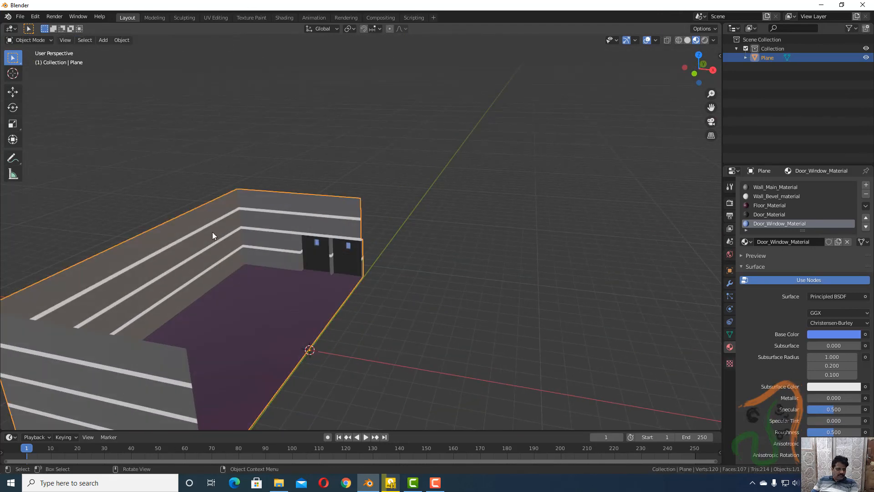
Add a Mirror modifier on the X axis to the remaining half of the room.
middle_drag(179, 244, 211, 250)
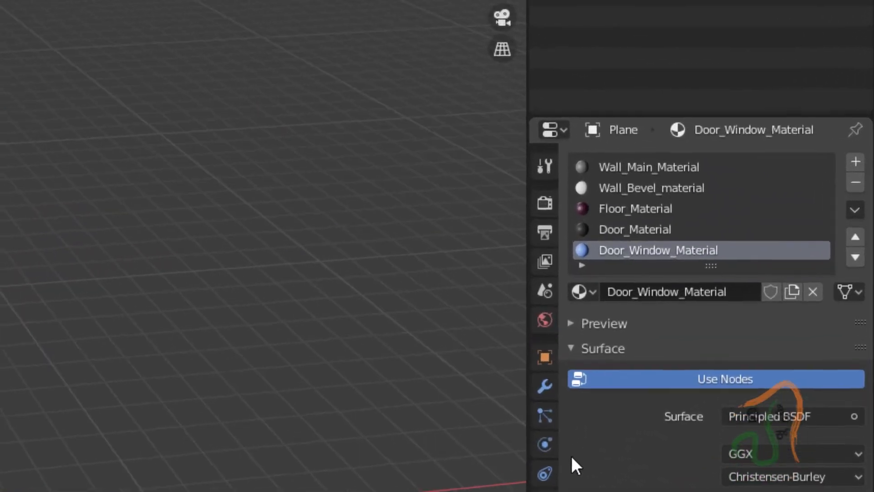
click(539, 395)
click(708, 168)
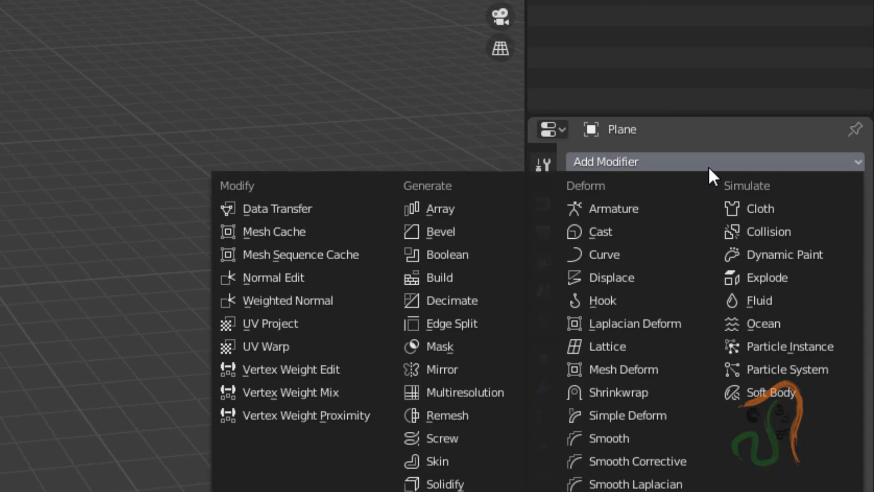
click(454, 376)
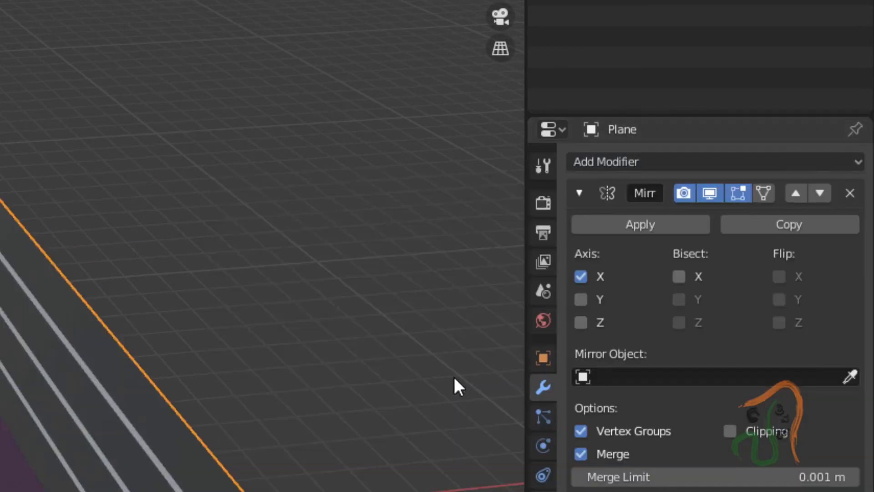
middle_drag(137, 478, 458, 358)
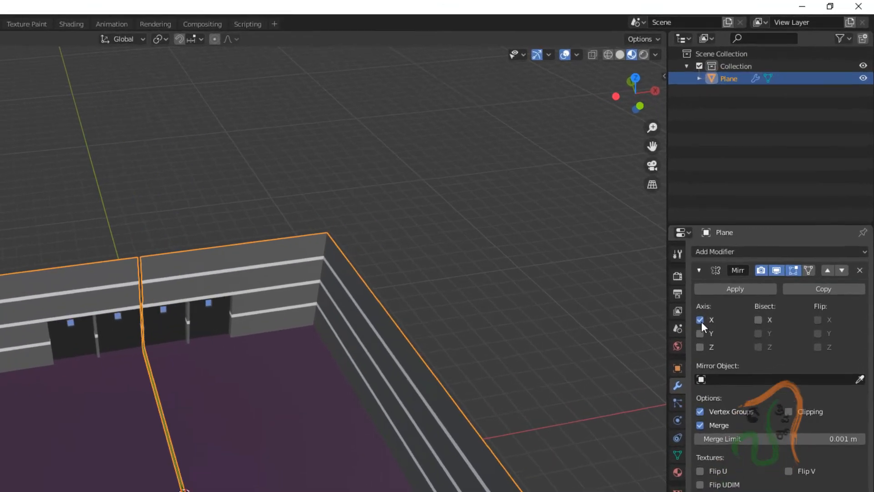
Try the Y axis for the Mirror modifier in place of X, and restore mirroring on X only.
click(700, 320)
click(697, 336)
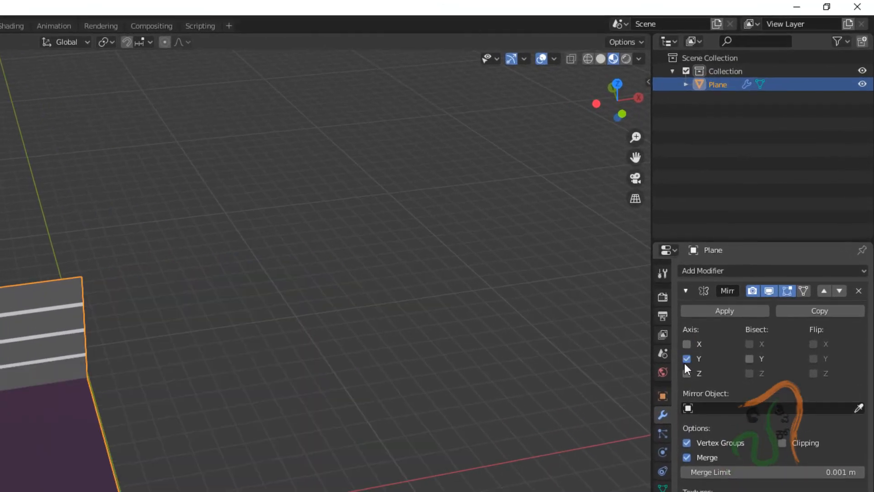
click(697, 336)
click(688, 374)
click(686, 345)
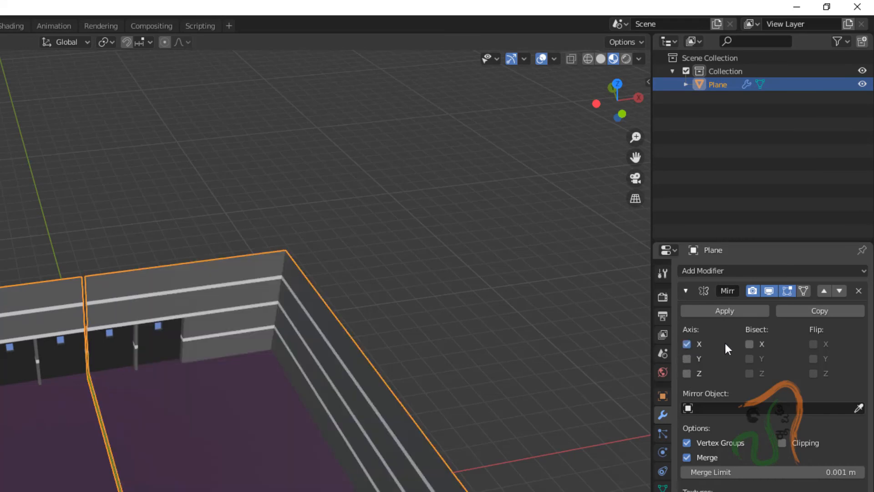
In Edit Mode, clear the selection and select the open edge loop bordering the gap at the room's centre seam.
scroll(325, 271, up, 4)
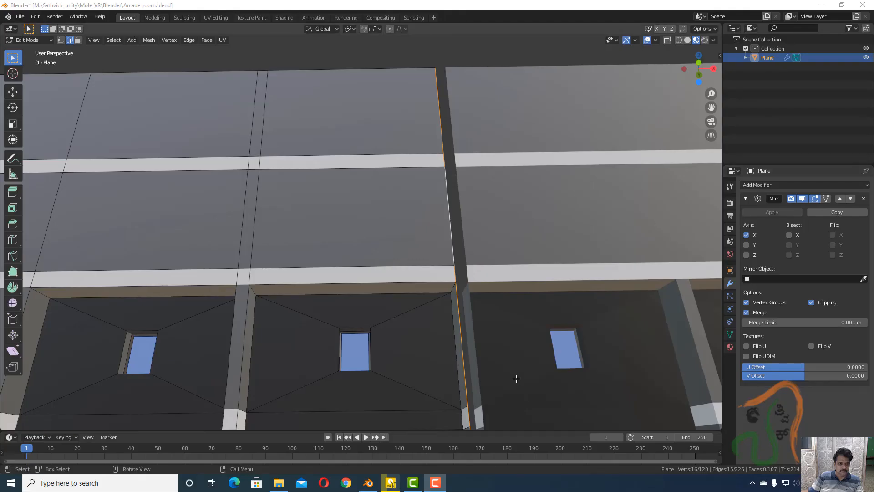
middle_drag(474, 237, 455, 218)
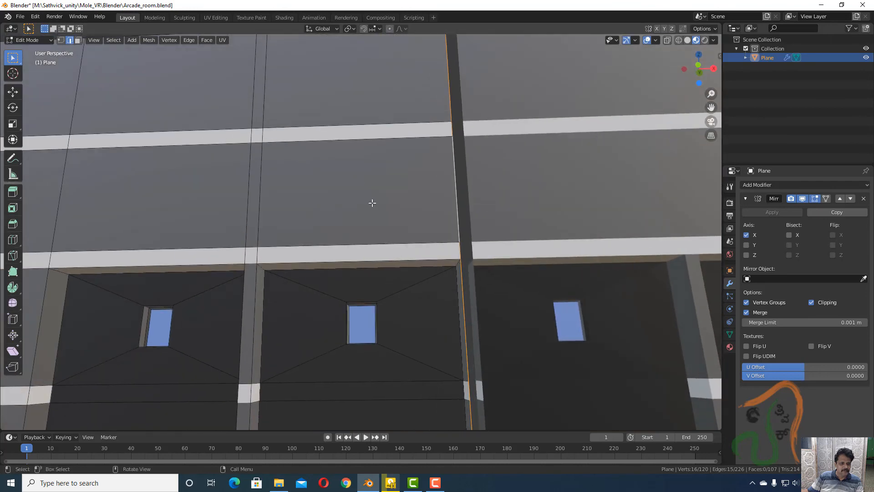
key(Tab)
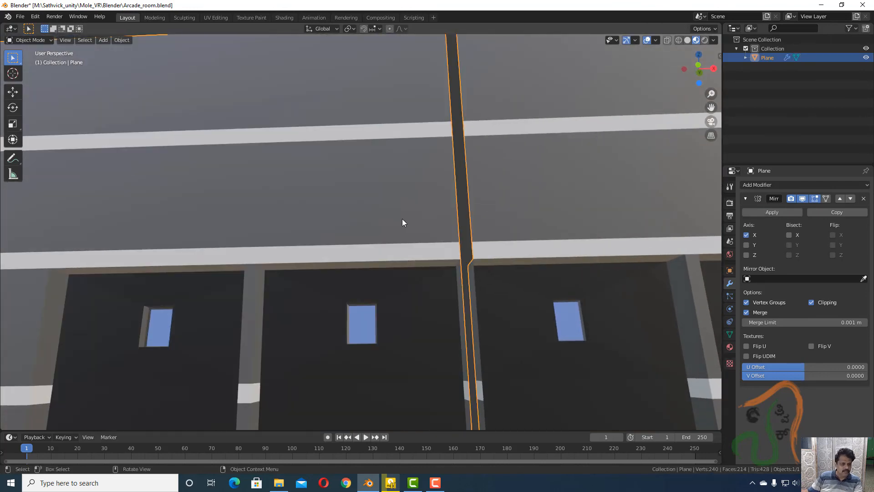
key(Tab)
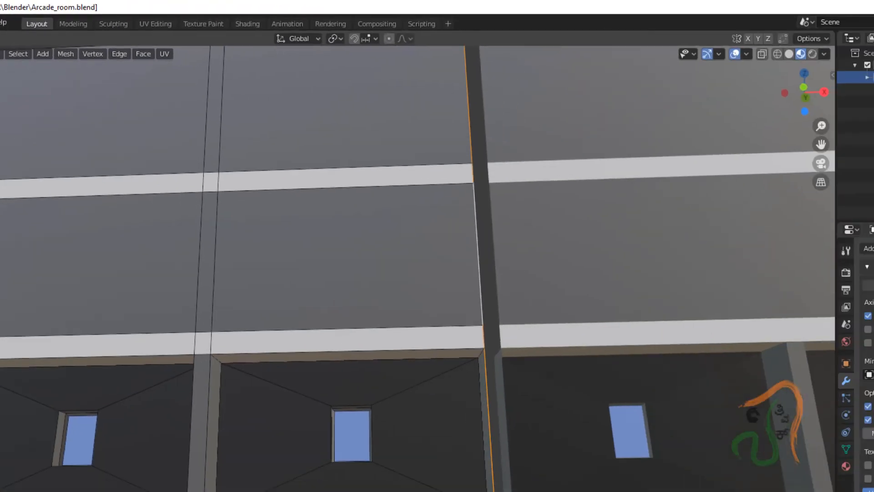
key(alt+a)
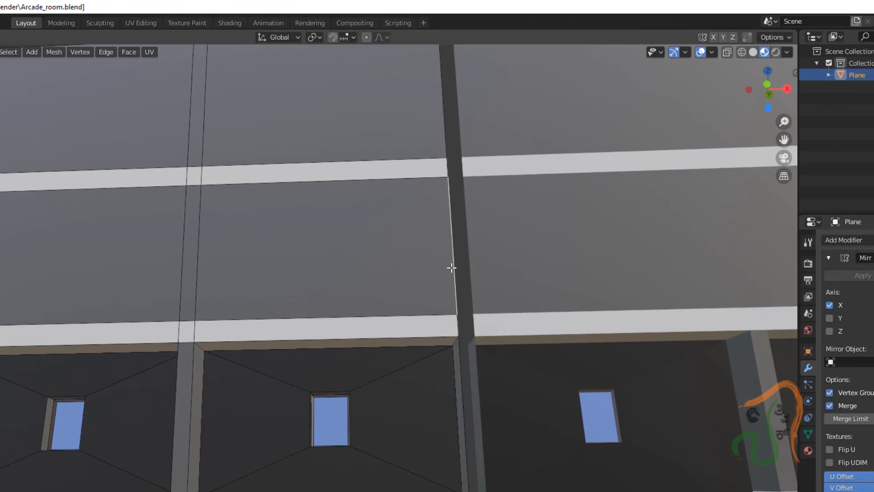
alt+click(452, 268)
scroll(478, 316, up, 2)
scroll(478, 316, down, 4)
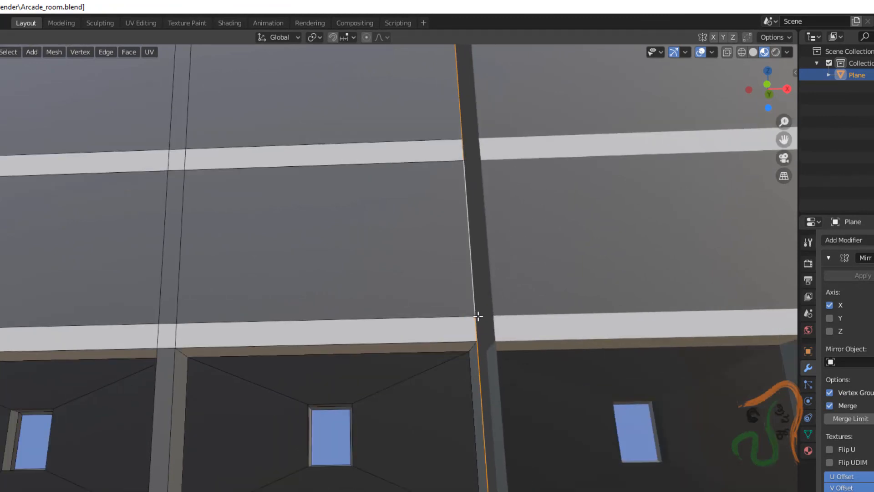
scroll(478, 316, up, 3)
scroll(478, 315, up, 1)
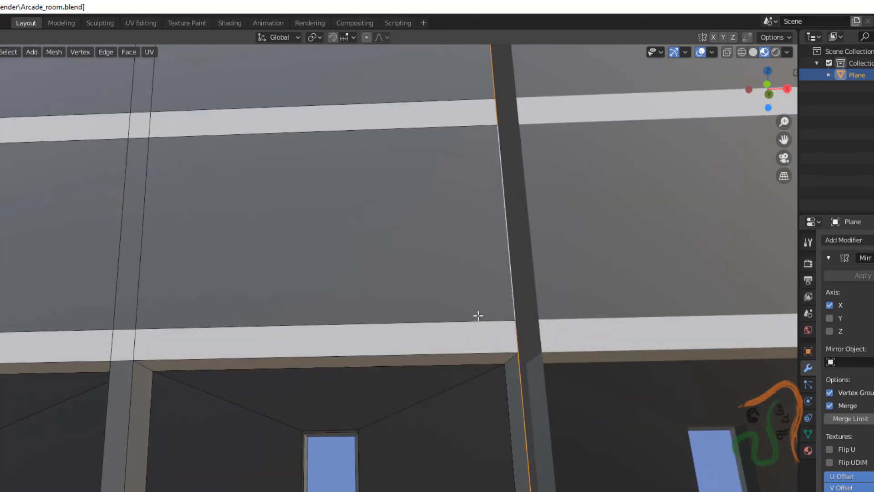
Extrude the seam edge loop across the gap until it meets the mirrored half, and return to Object Mode.
key(e)
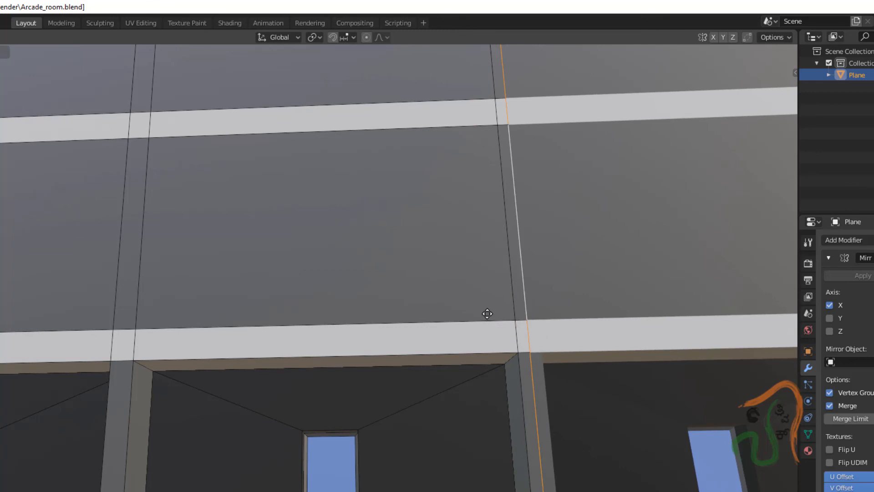
click(487, 313)
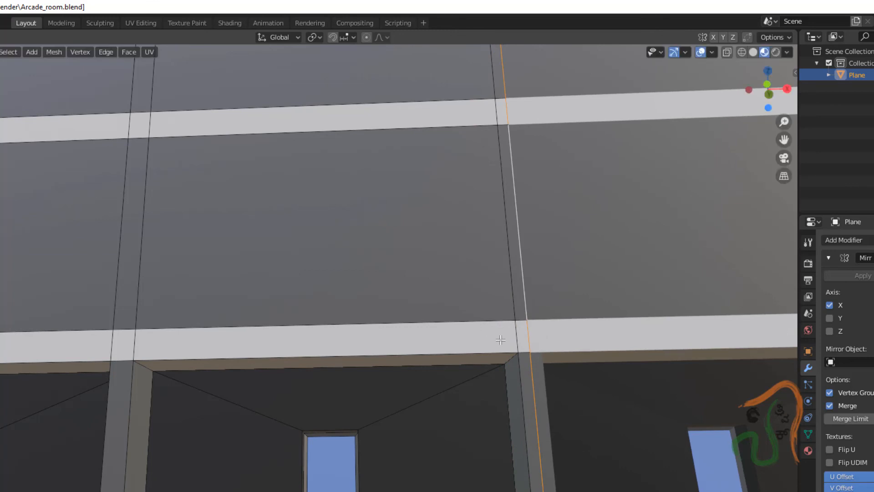
middle_drag(468, 300, 492, 305)
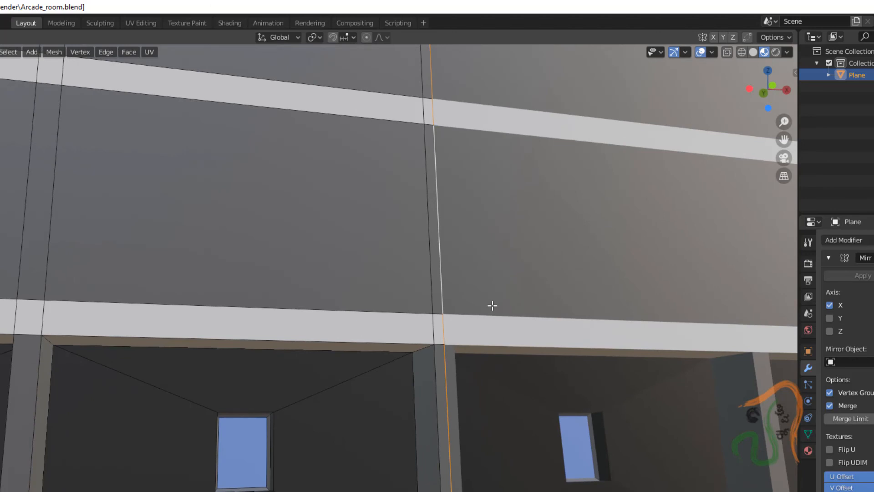
key(Tab)
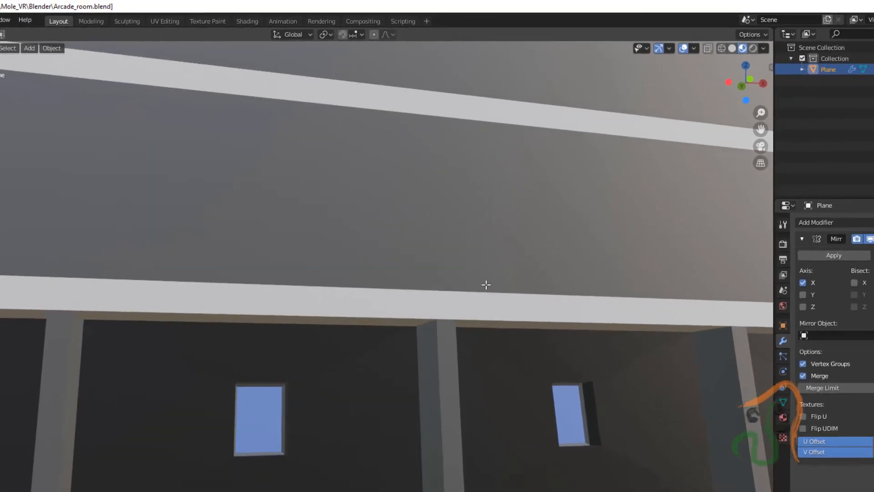
scroll(465, 338, down, 5)
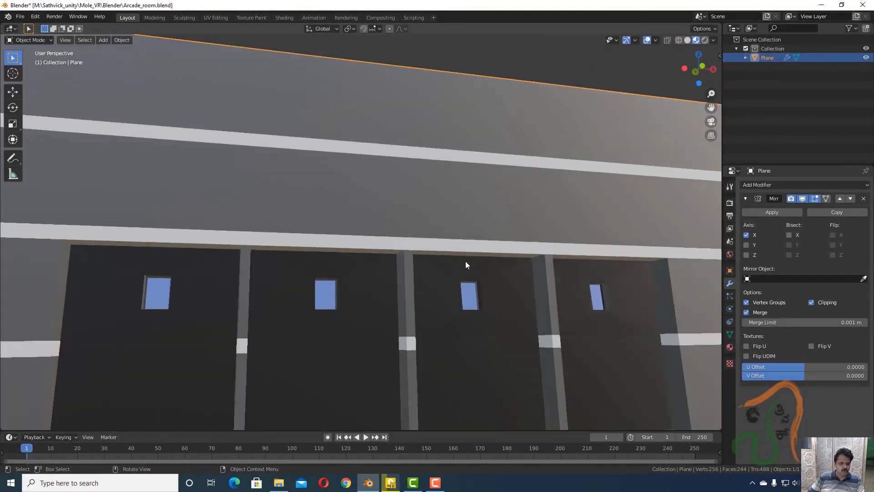
Scale the whole mirrored room along the Y axis only.
scroll(465, 264, down, 3)
middle_drag(465, 265, 528, 351)
scroll(459, 301, down, 8)
scroll(530, 345, up, 2)
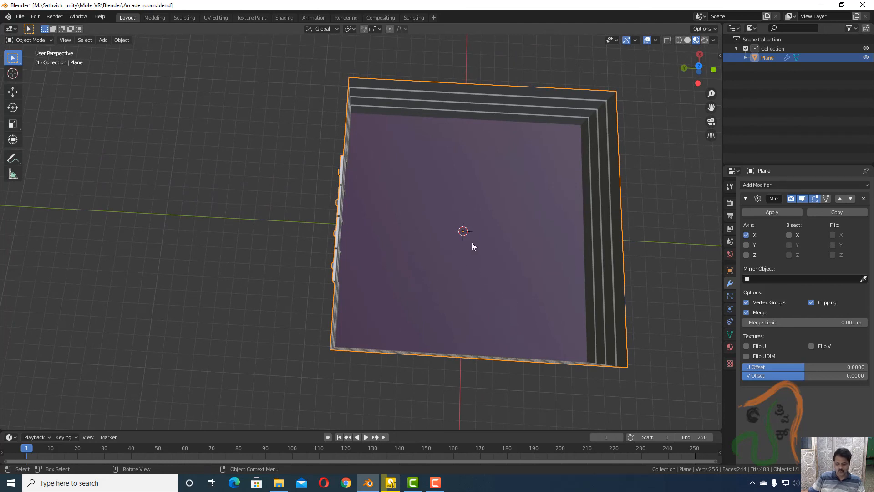
key(s)
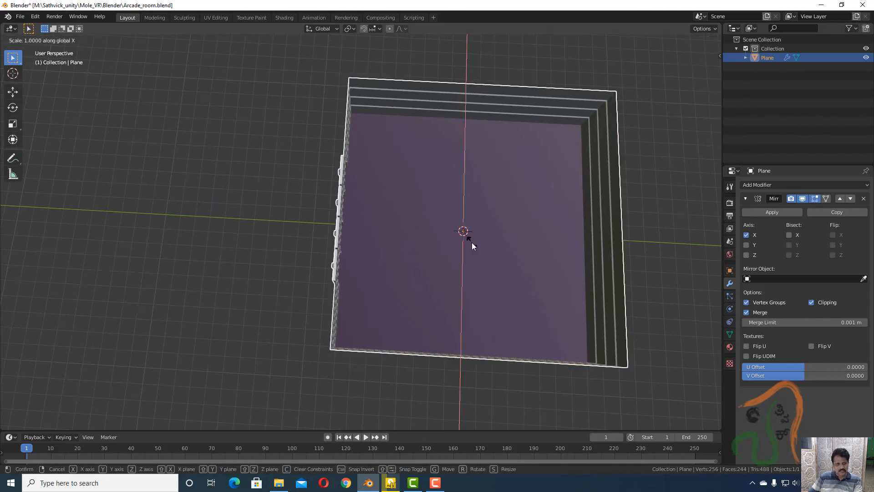
key(y)
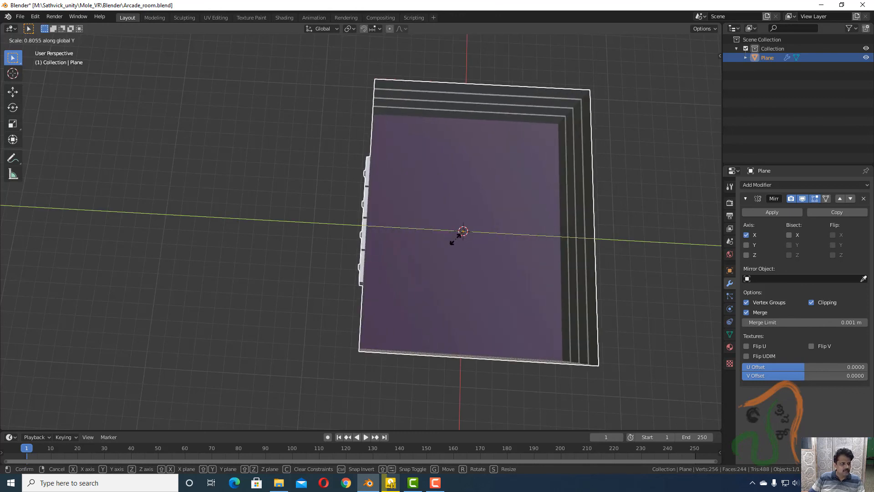
click(501, 256)
Inspect the row of doors inside the resized room and save the file as Arcade_room.blend, replacing the existing one.
middle_drag(500, 331, 403, 263)
scroll(403, 263, up, 5)
middle_drag(408, 294, 452, 269)
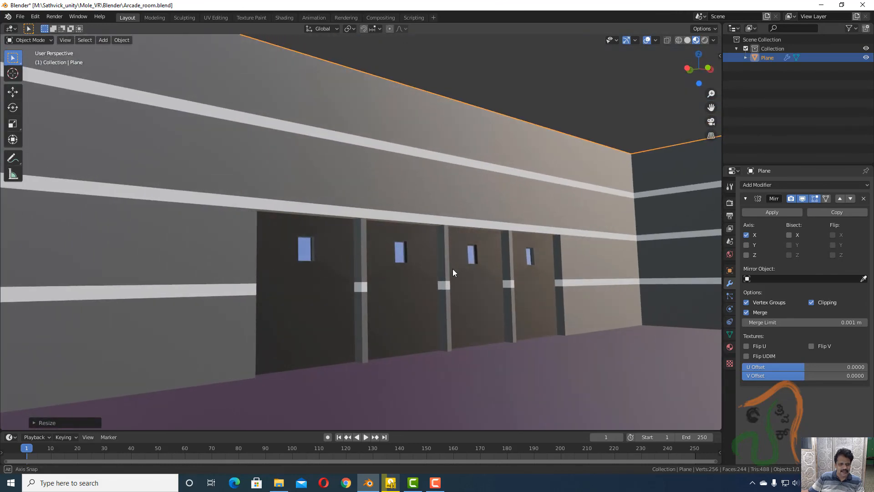
middle_drag(493, 315, 447, 335)
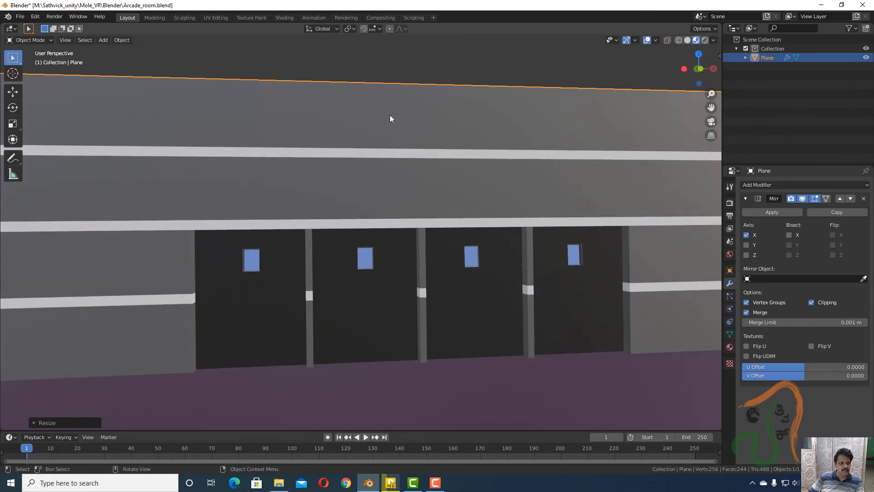
middle_drag(402, 280, 387, 280)
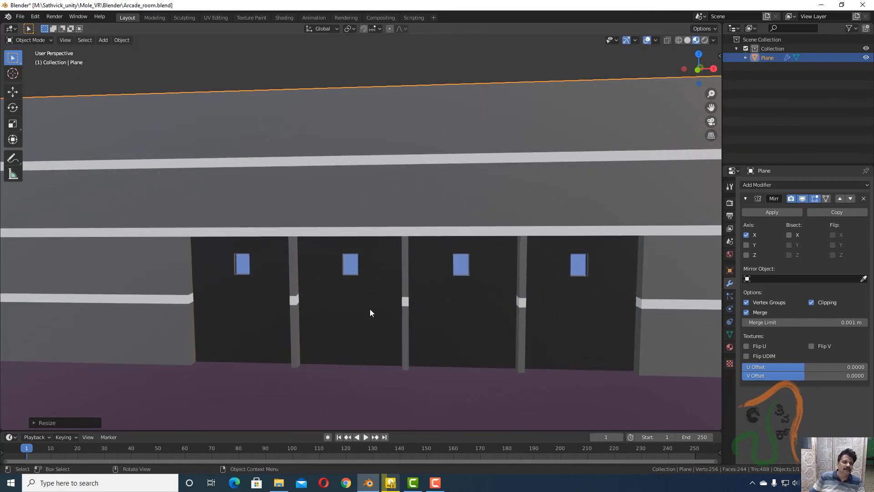
click(20, 17)
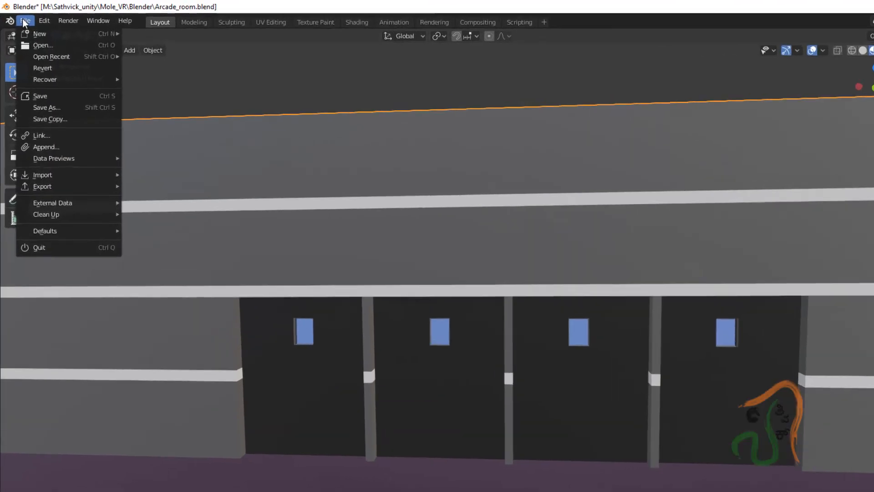
click(48, 85)
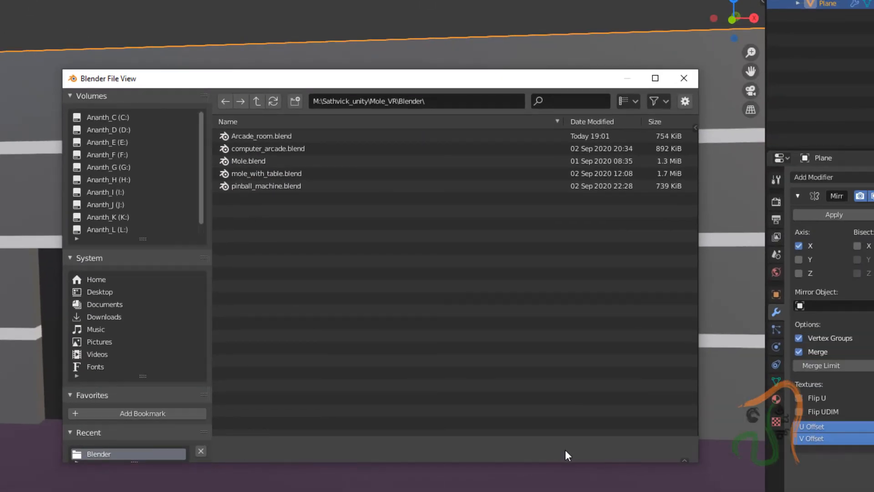
click(566, 448)
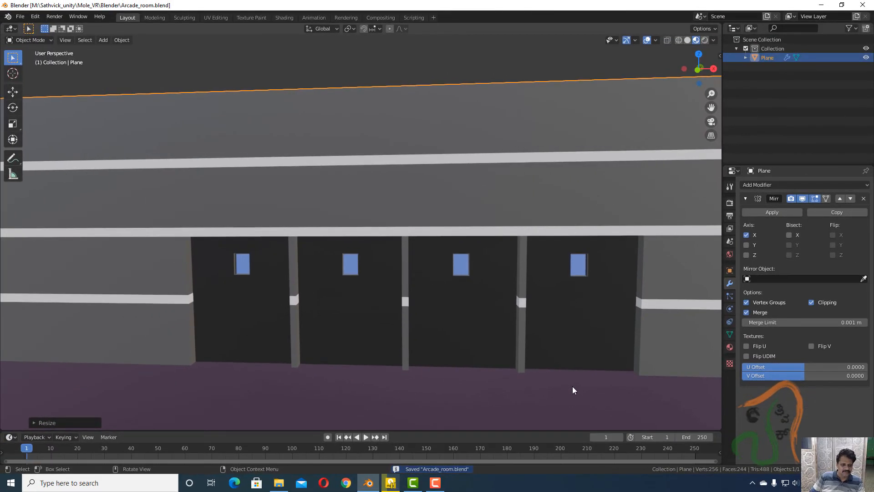